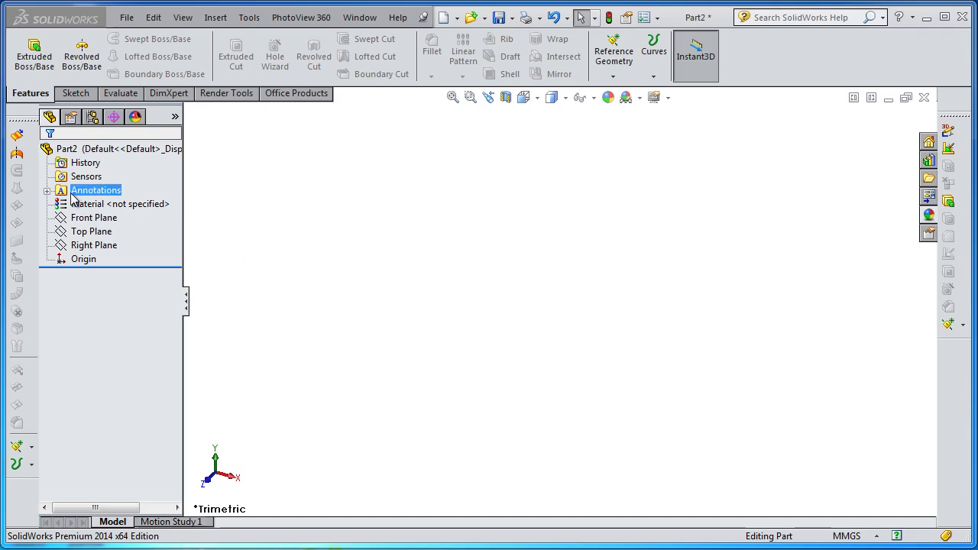
- Start a Top Plane sketch with a construction center rectangle centred on the origin
click(90, 231)
ctrl+click(93, 218)
click(109, 208)
click(104, 56)
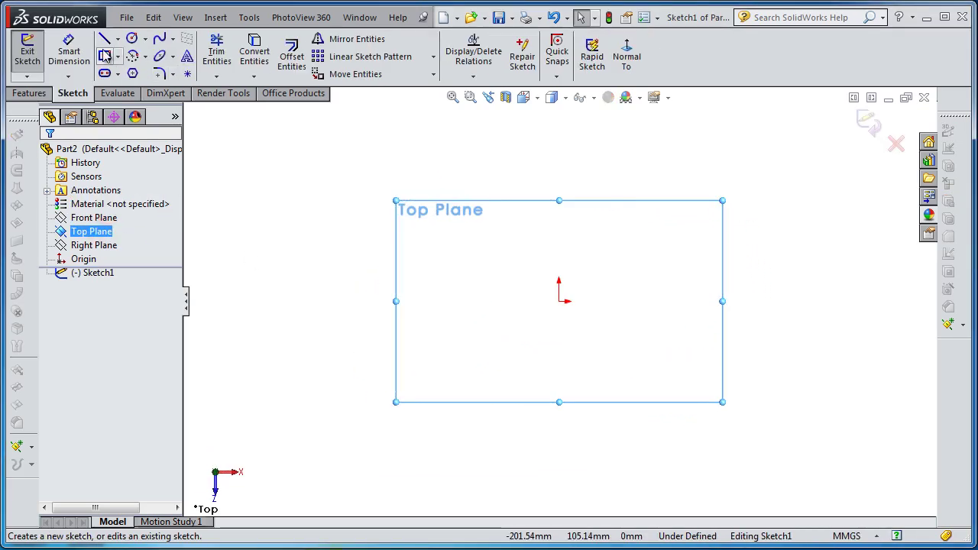
click(562, 302)
click(389, 290)
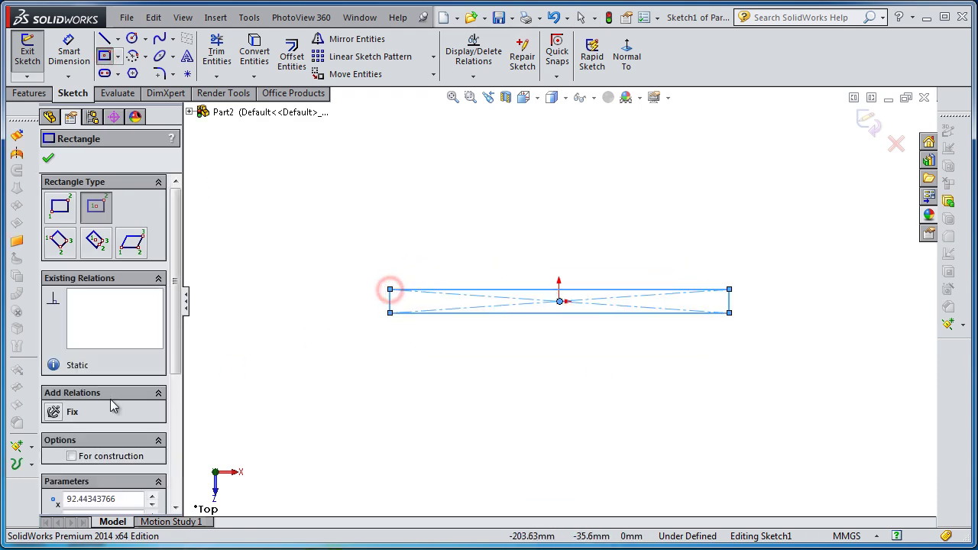
drag(174, 271, 174, 348)
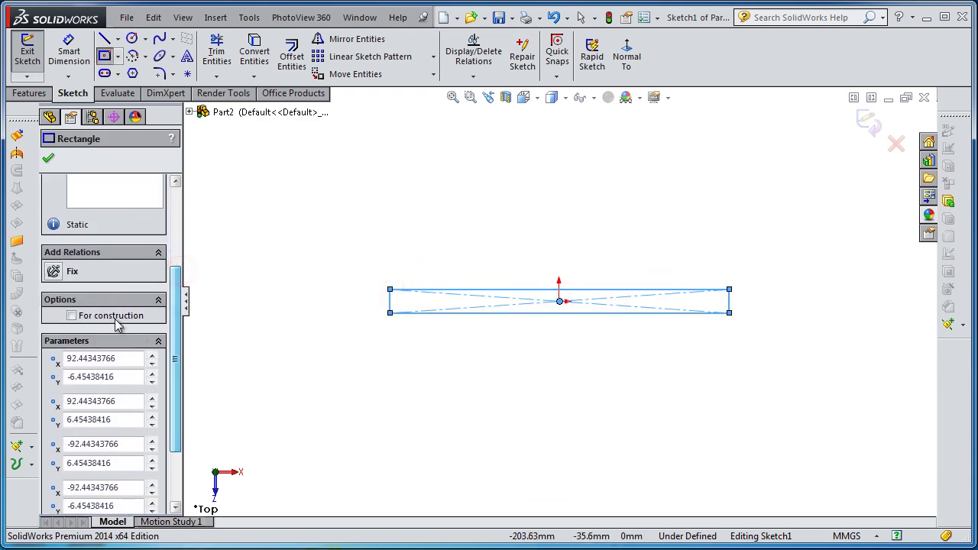
click(72, 315)
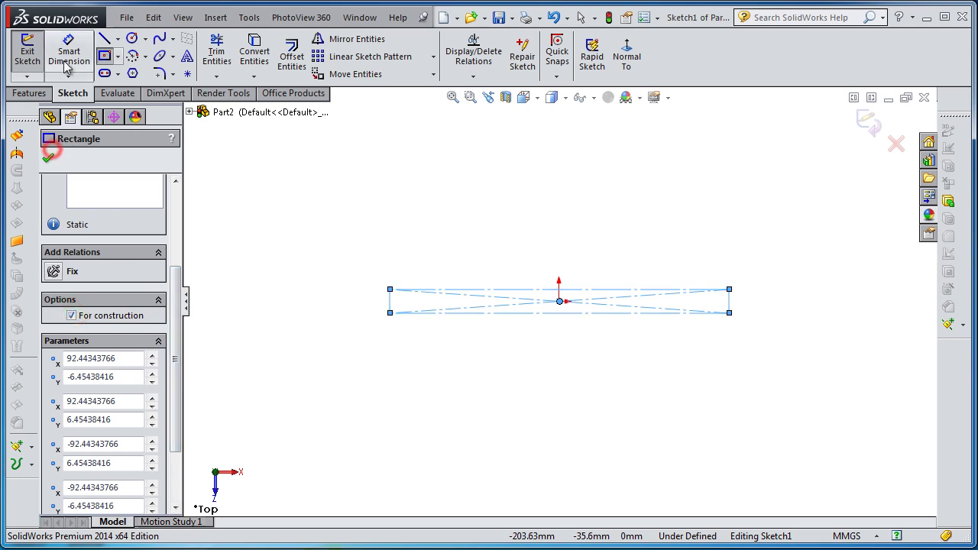
- Dimension the construction rectangle 200 mm long and 10 mm wide
click(67, 55)
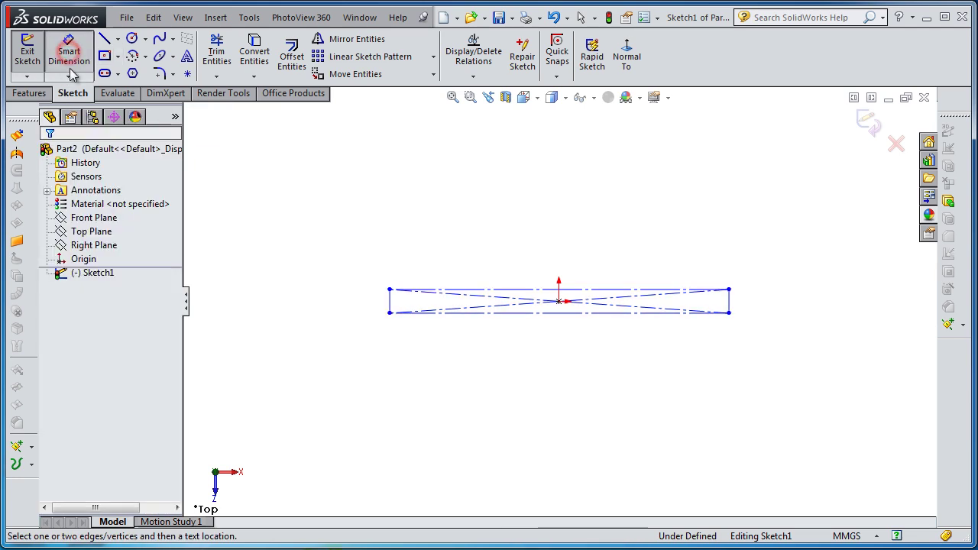
click(583, 290)
click(579, 265)
text(200)
key(Return)
click(730, 308)
click(736, 304)
text(0)
key(BackSpace)
text(10)
key(Return)
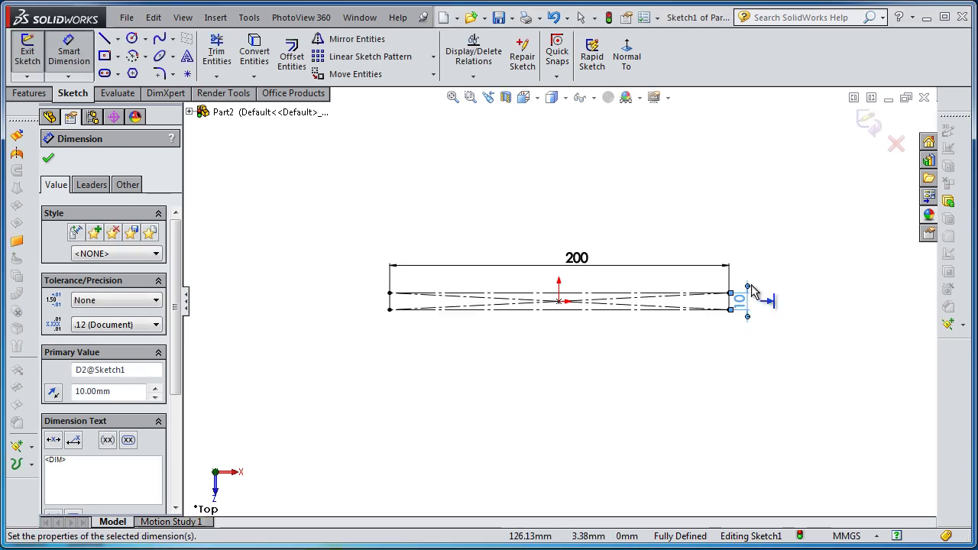
click(757, 252)
- Draw a spline along the rectangle's top edge from the right corner to the left corner
click(162, 38)
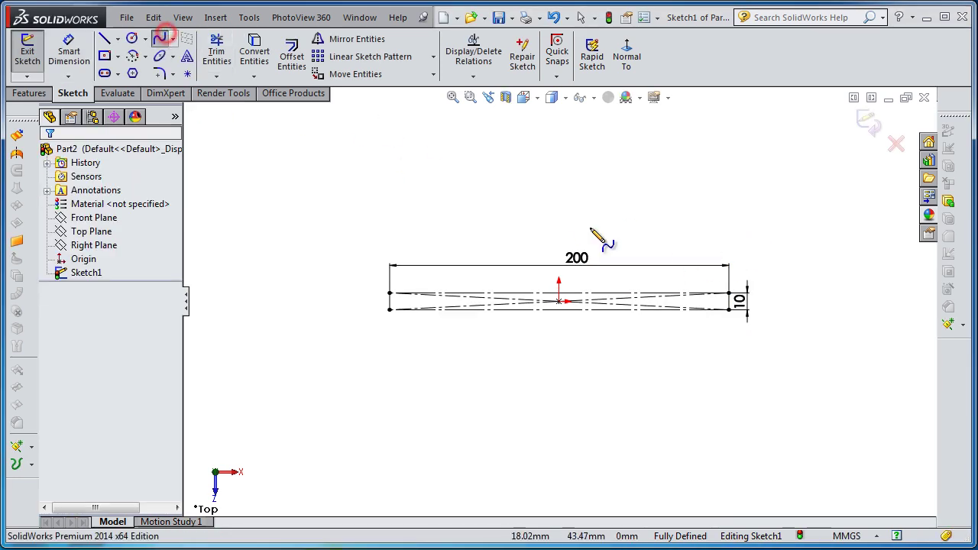
scroll(673, 283, down, 3)
scroll(879, 413, down, 1)
scroll(797, 398, up, 1)
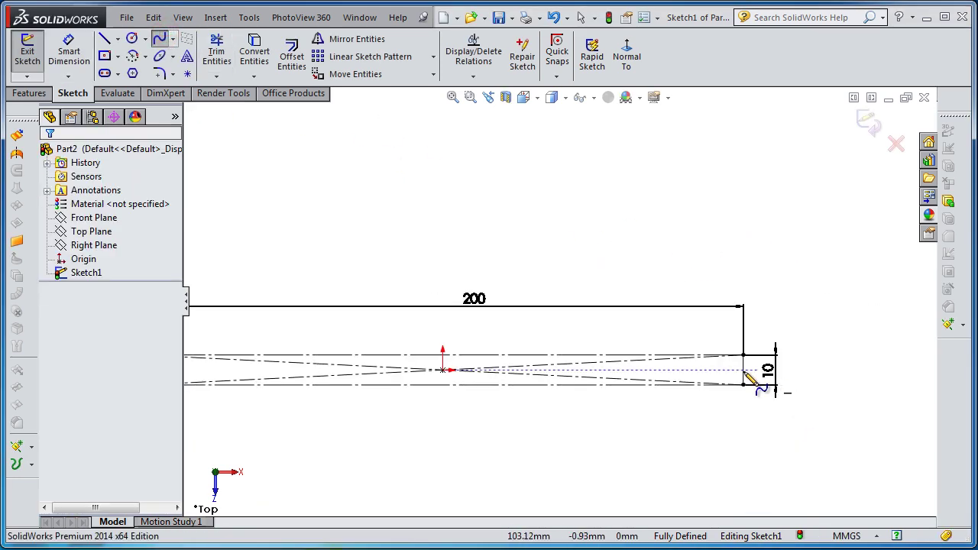
scroll(458, 344, up, 1)
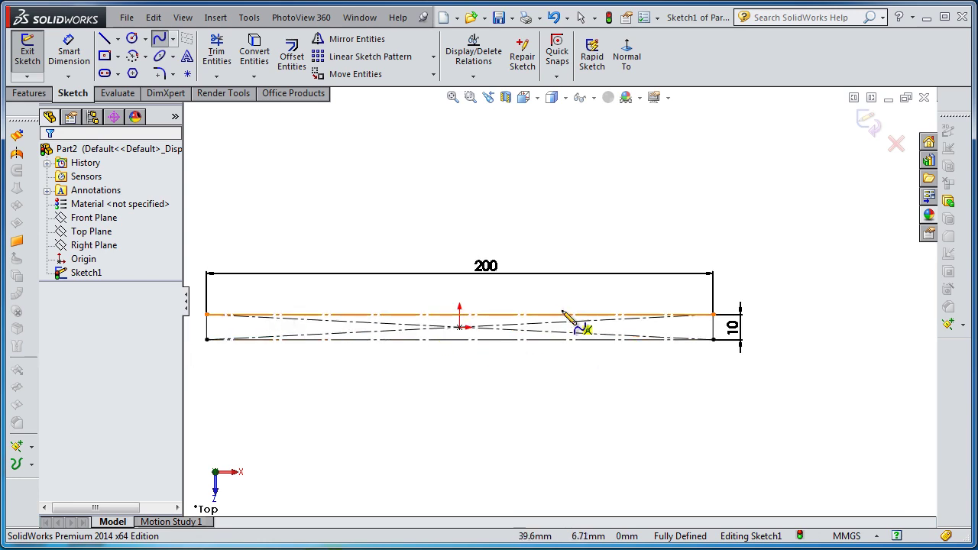
click(714, 314)
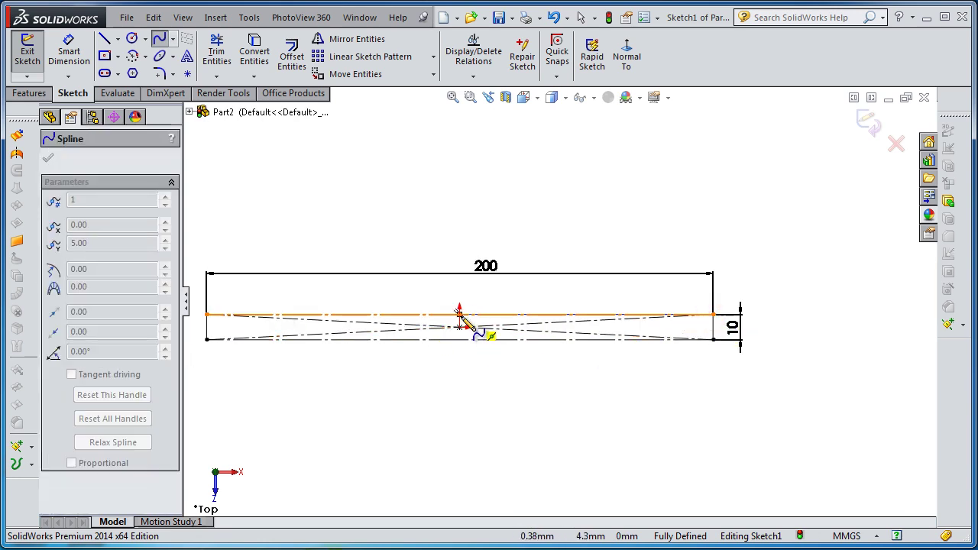
click(459, 314)
right_click(222, 287)
click(249, 302)
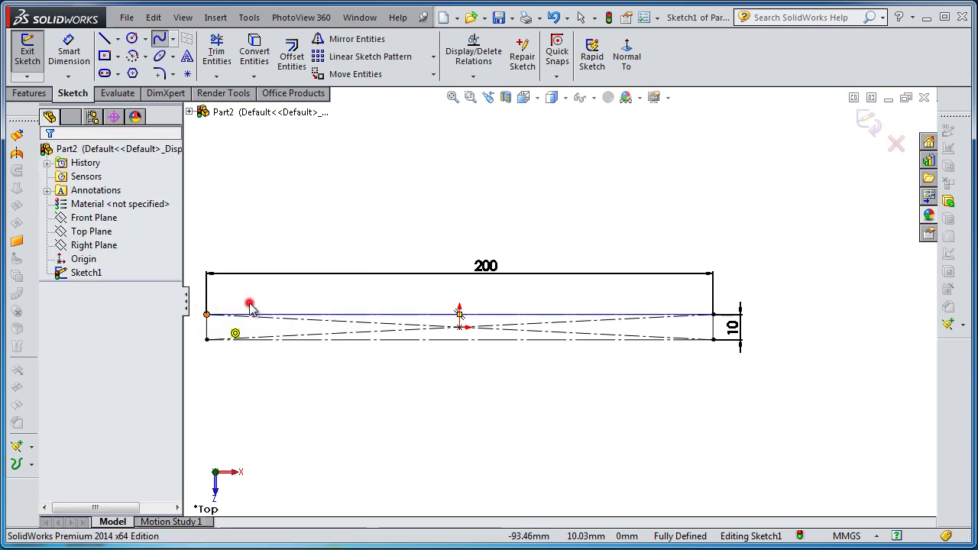
- Draw a spline from the bottom-right corner through the bottom midpoint to the left end
click(159, 39)
click(713, 340)
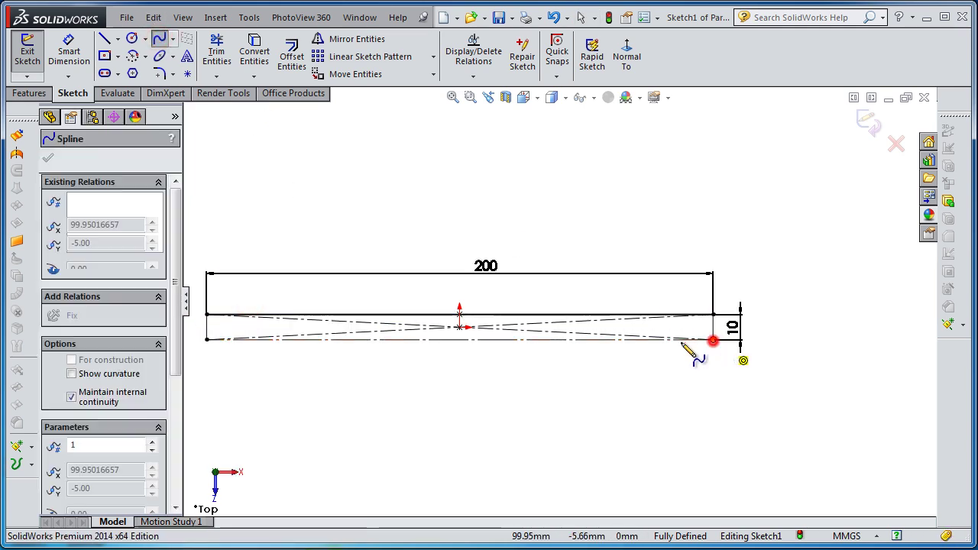
click(460, 339)
click(206, 340)
right_click(210, 346)
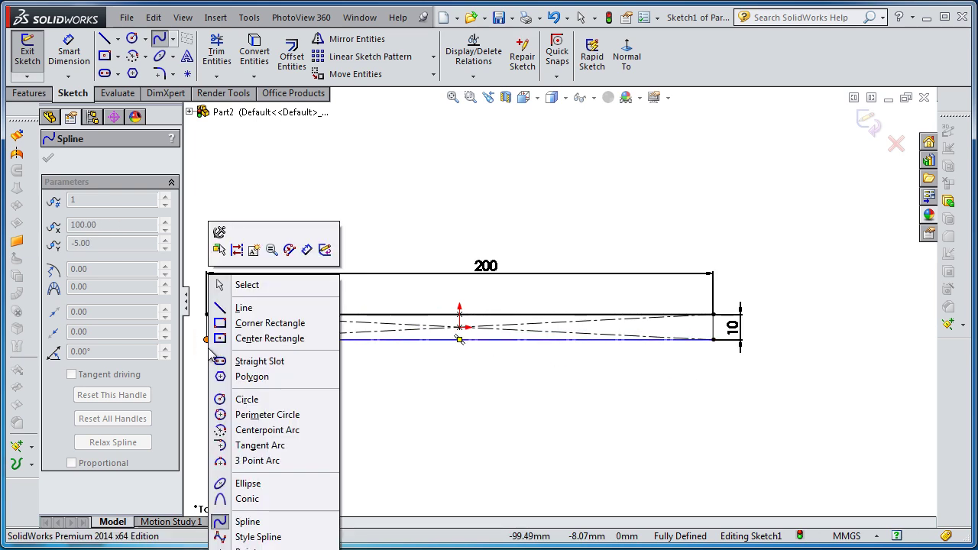
click(251, 288)
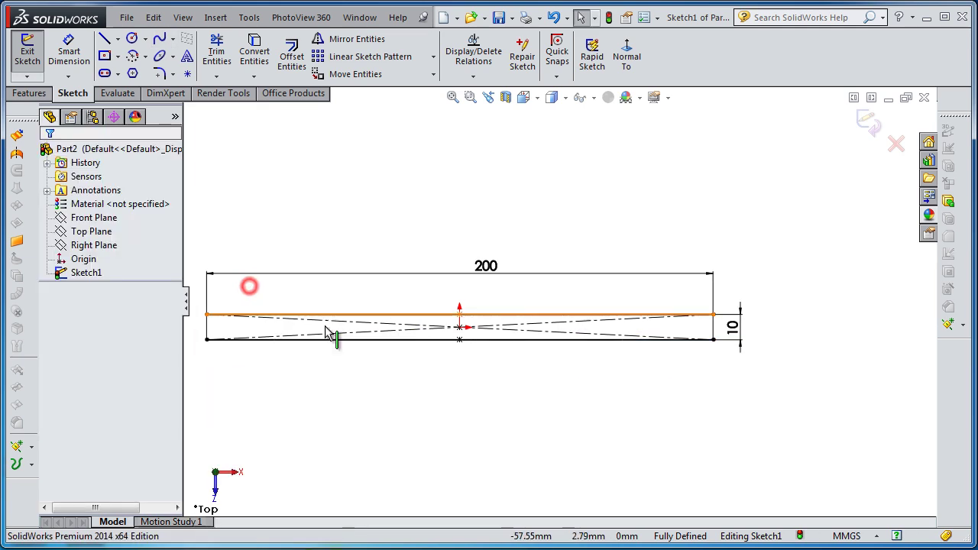
scroll(509, 321, up, 1)
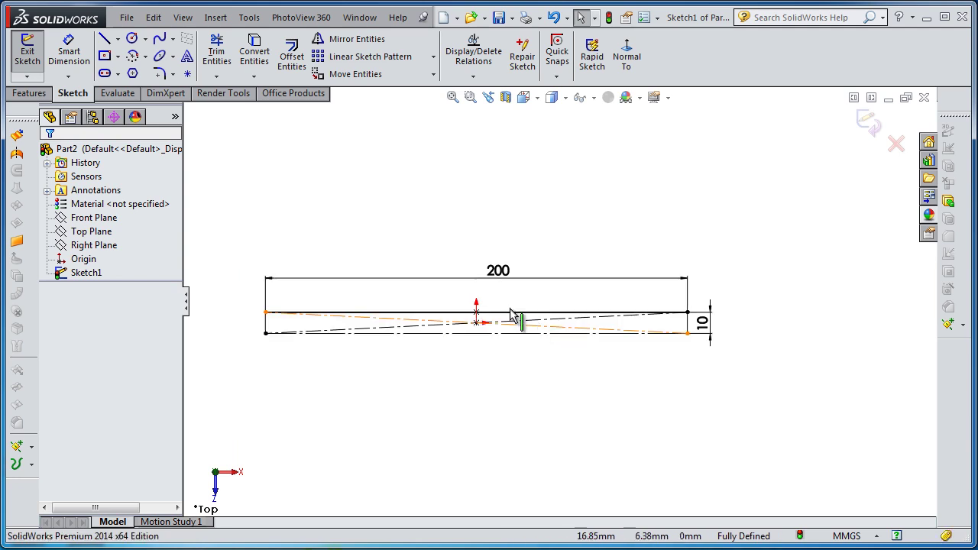
- Place a sketch point at the left end, dimensioned 8 mm below the top-left corner
click(161, 40)
click(187, 73)
scroll(309, 271, down, 3)
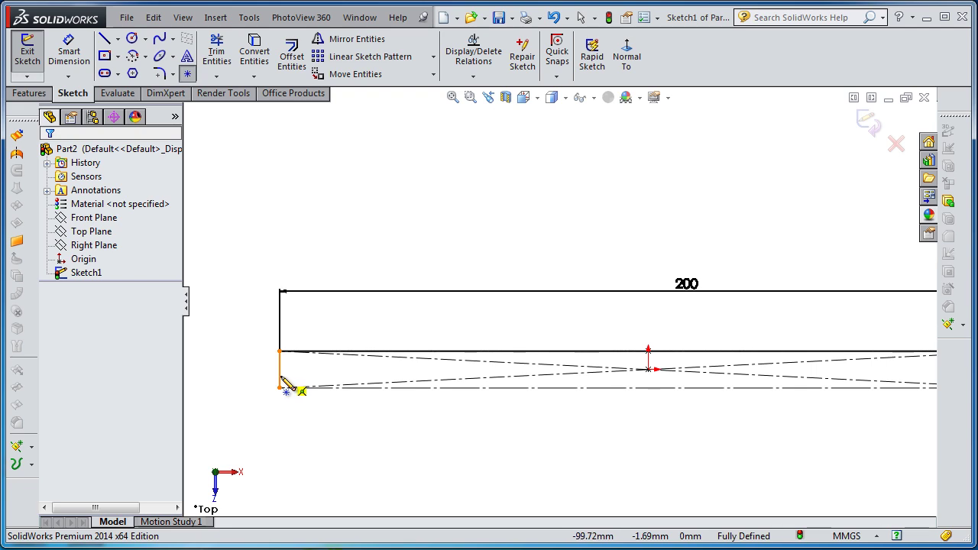
click(280, 388)
key(d)
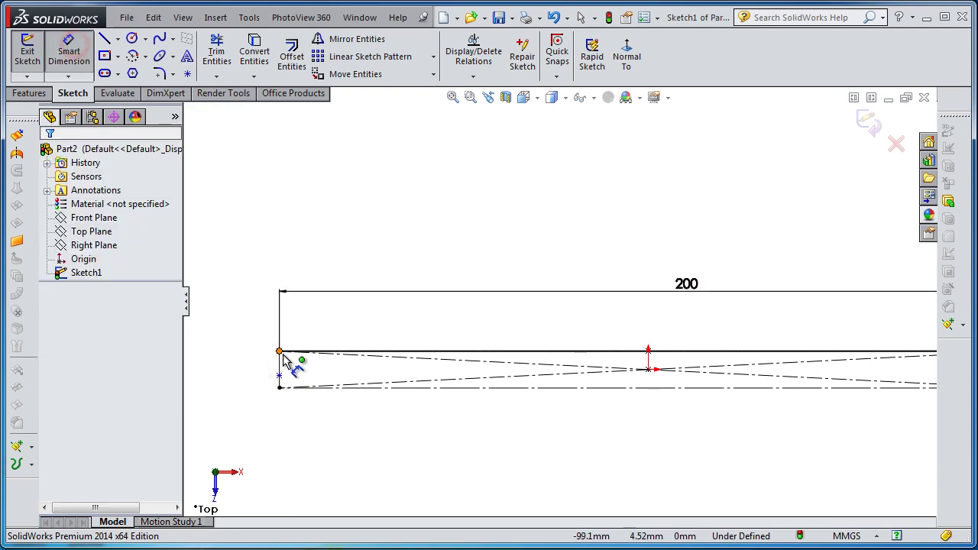
click(280, 352)
click(279, 375)
click(244, 372)
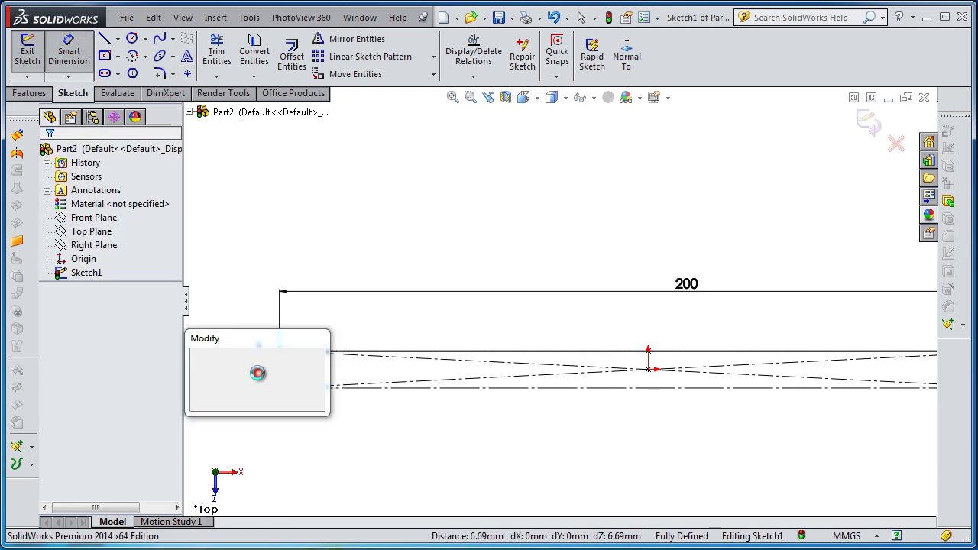
text(8)
key(Return)
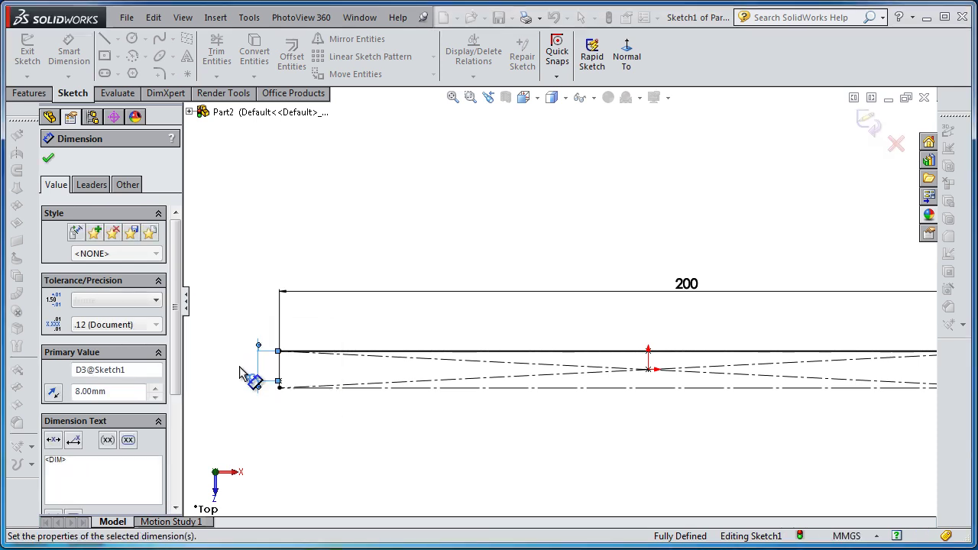
scroll(358, 401, up, 2)
scroll(388, 367, down, 2)
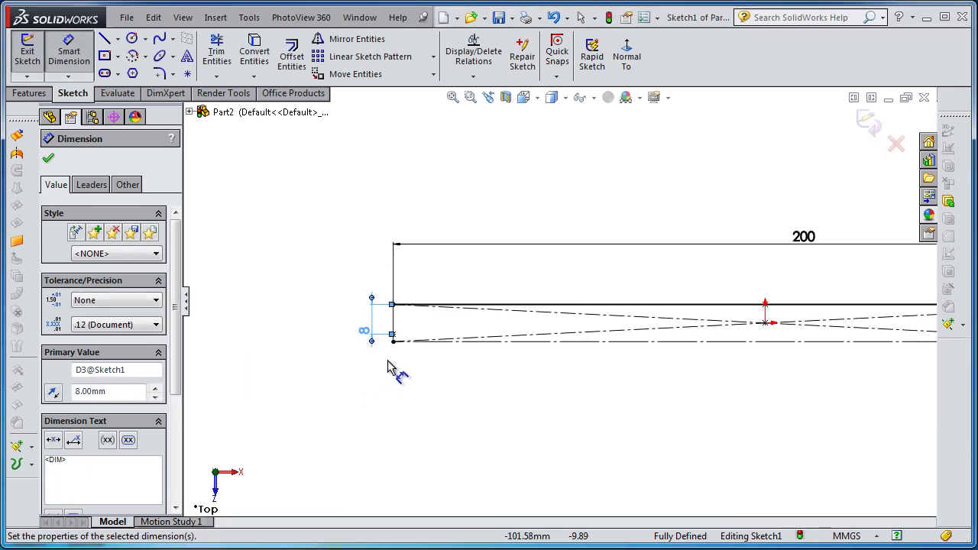
scroll(673, 386, up, 1)
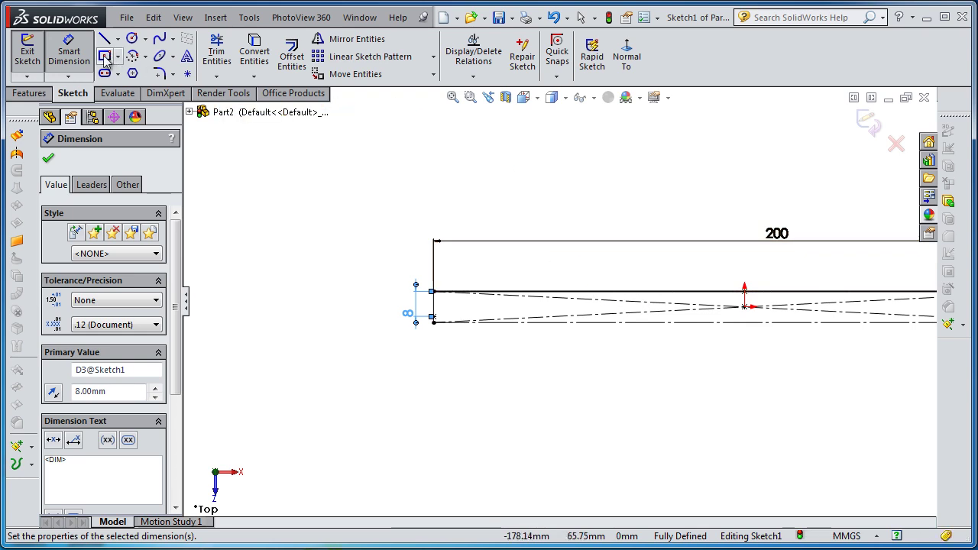
- Draw a spline from the lower-right corner through the bottom midpoint to the new point
click(160, 40)
scroll(848, 317, up, 2)
scroll(841, 321, down, 1)
scroll(833, 325, down, 1)
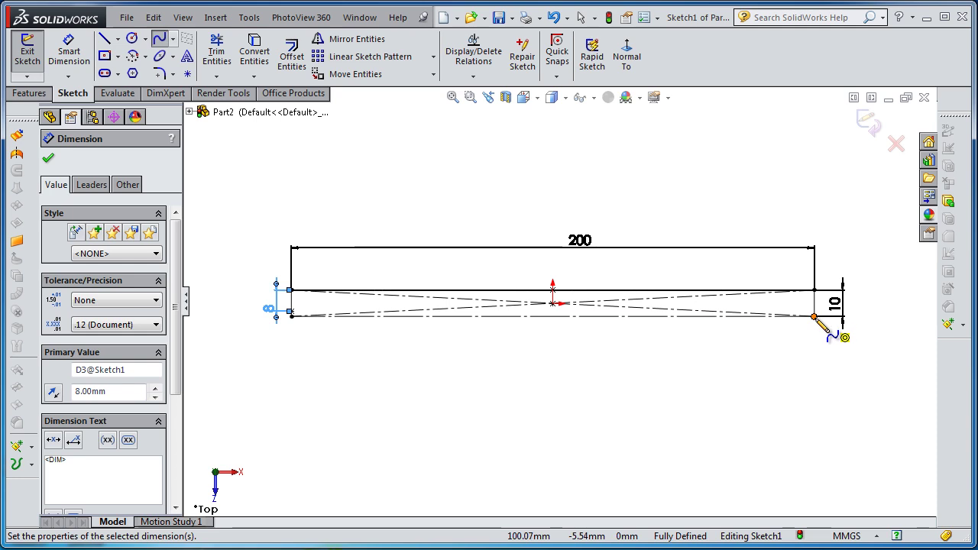
click(815, 316)
click(552, 316)
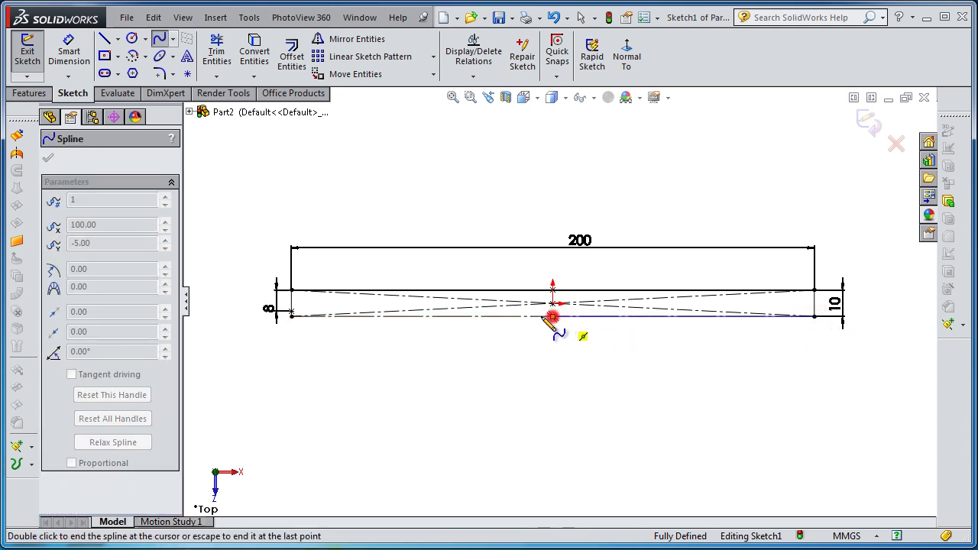
double_click(291, 316)
right_click(305, 304)
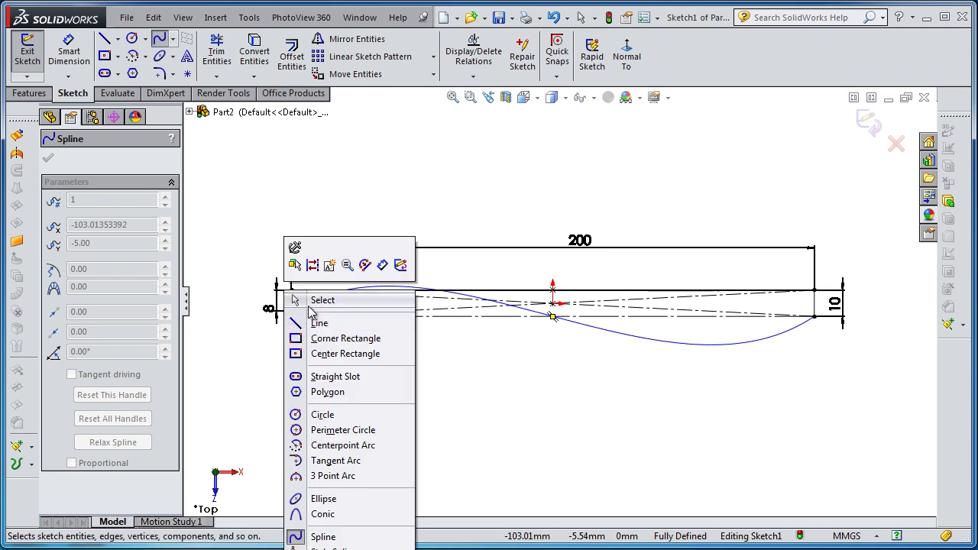
click(309, 300)
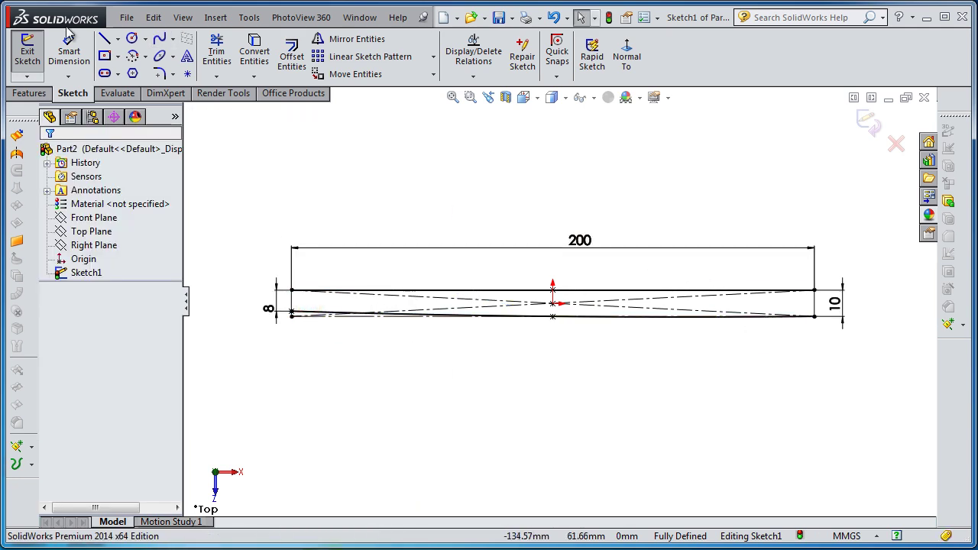
- Dimension the top spline's tip handle to 10 mm
click(67, 46)
scroll(849, 314, down, 5)
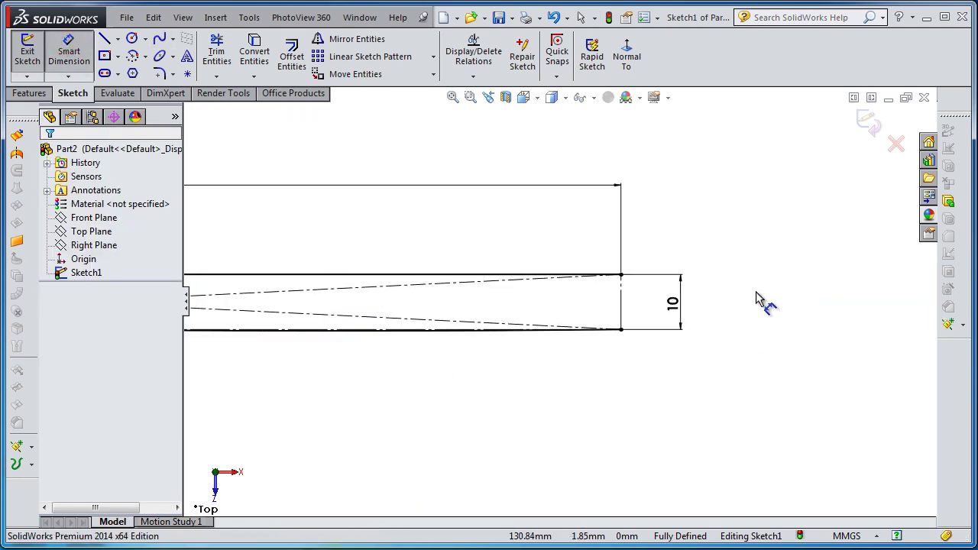
click(426, 268)
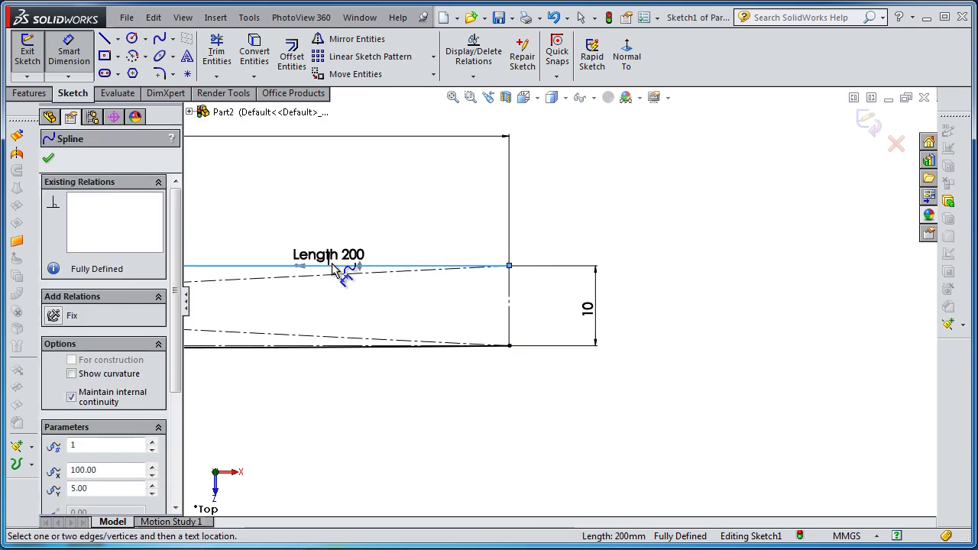
click(302, 268)
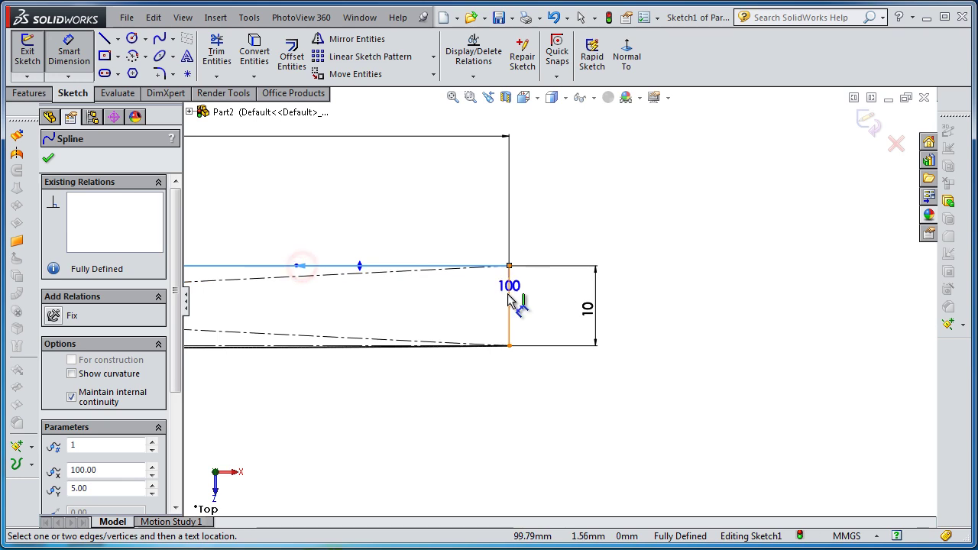
click(447, 243)
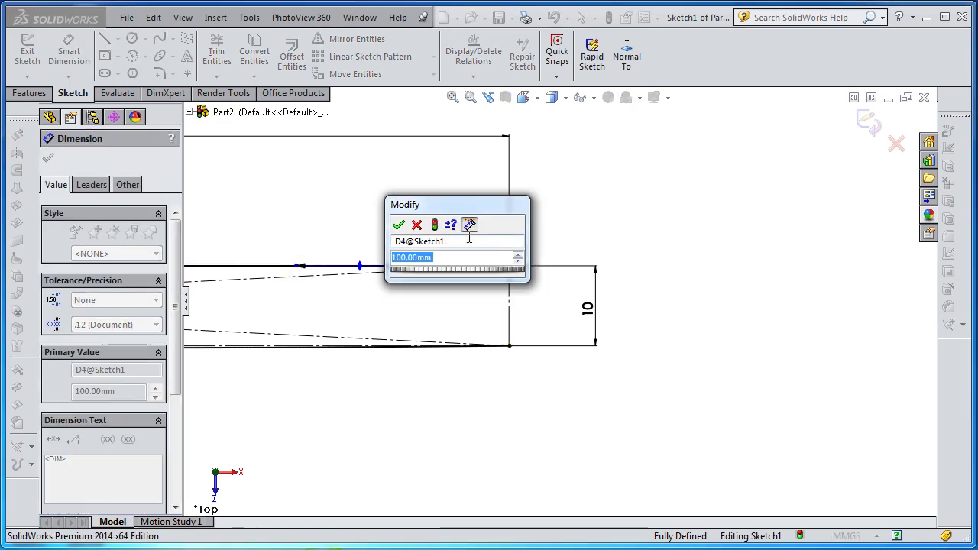
text(10)
key(Return)
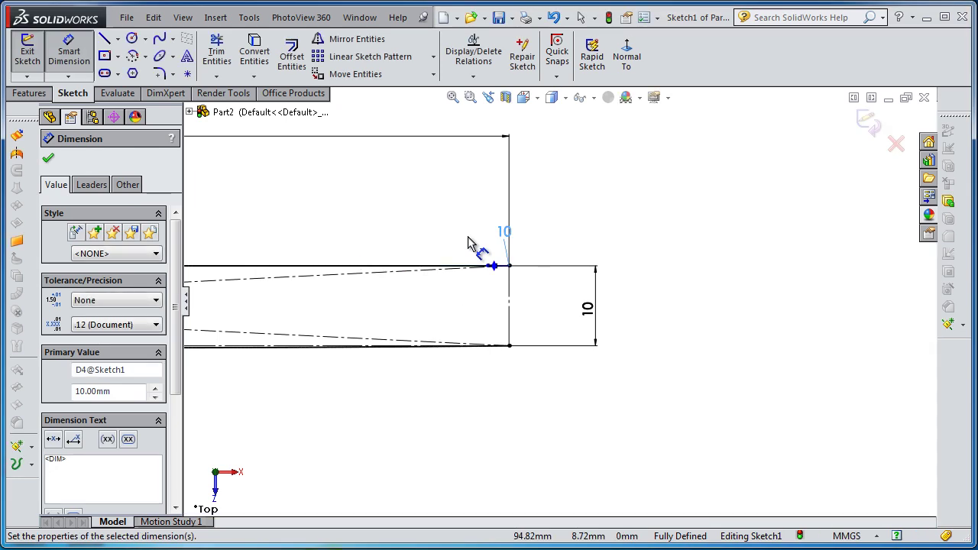
click(465, 234)
key(Escape)
- Select and inspect the vertical construction line and the spline at the tip
scroll(509, 273, down, 2)
scroll(529, 272, down, 2)
scroll(494, 285, down, 2)
click(478, 278)
click(639, 365)
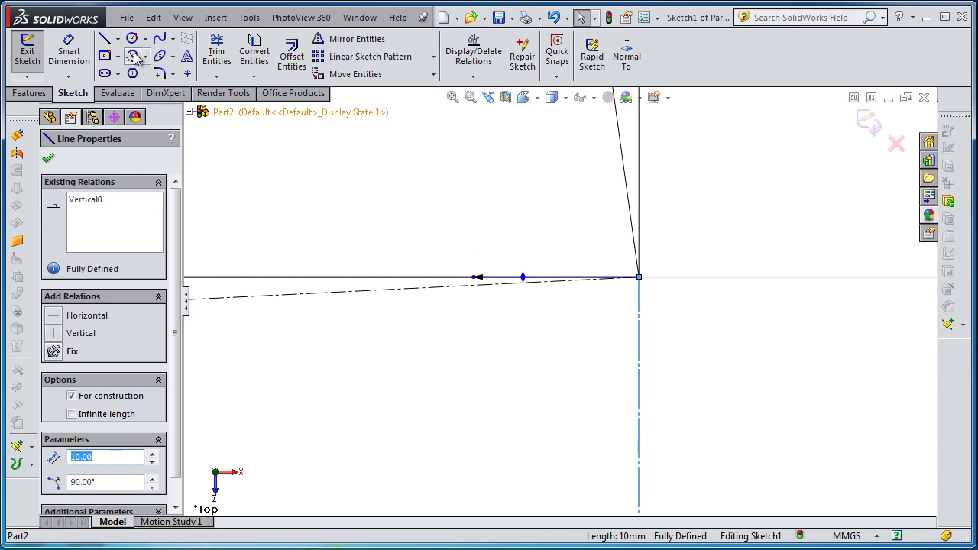
click(392, 216)
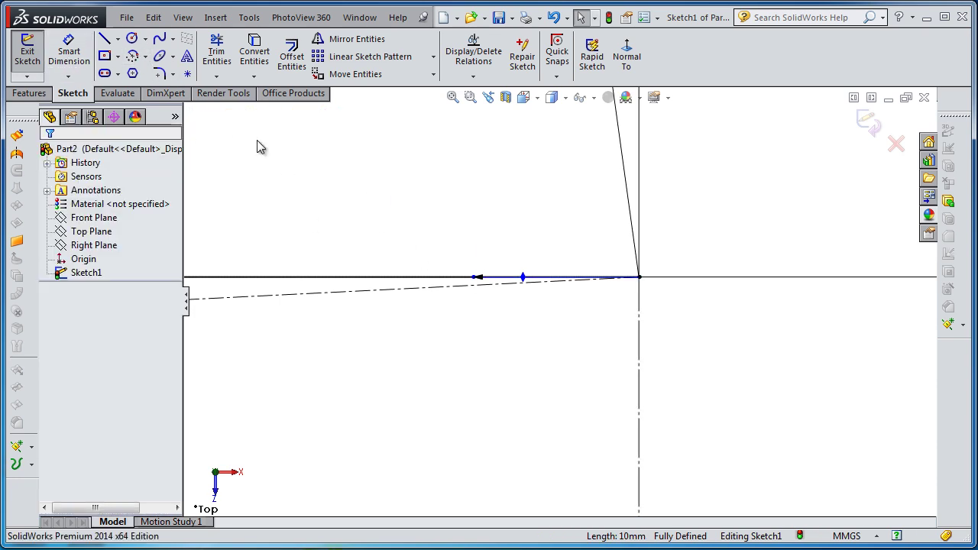
click(482, 278)
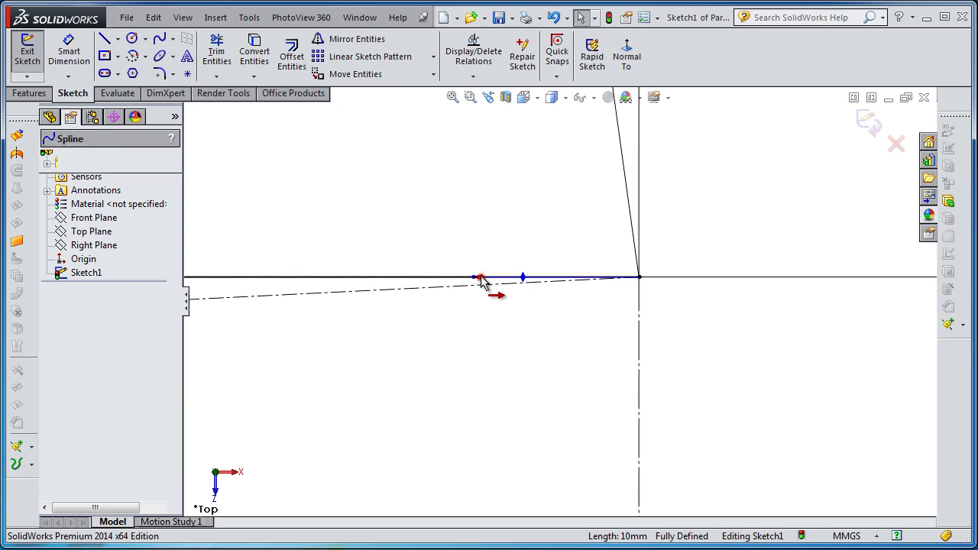
click(492, 262)
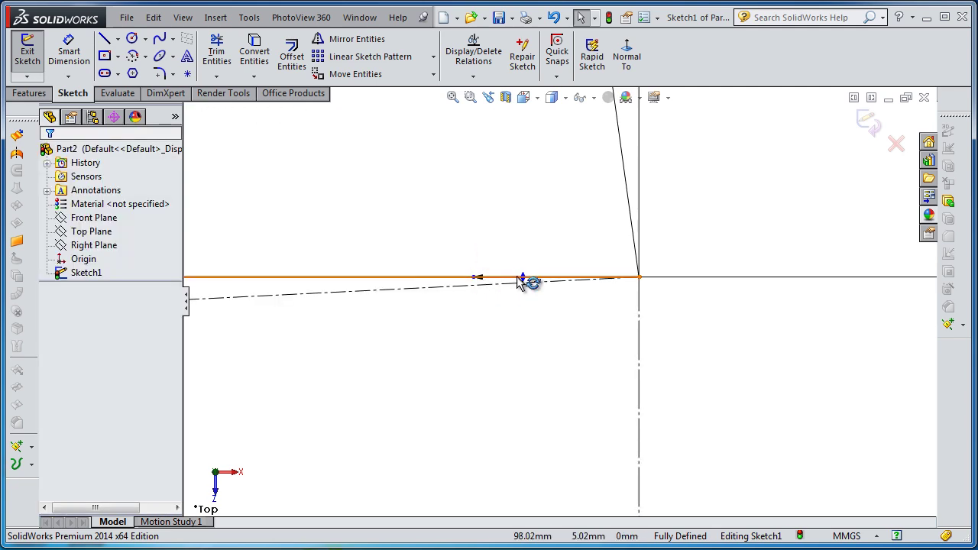
- Bend the upper spline's tip tangent and set its angle to 200° against the vertical line
drag(521, 278, 524, 255)
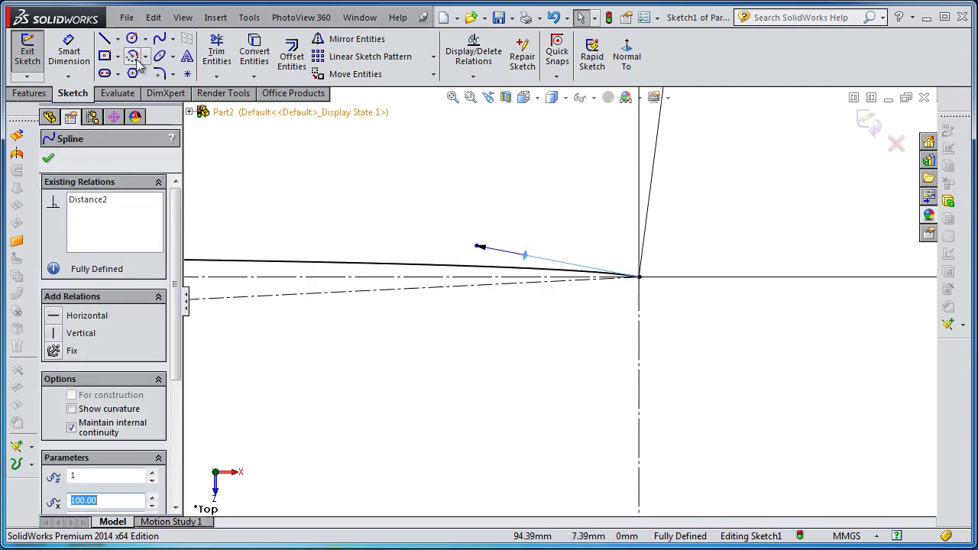
click(70, 52)
click(526, 255)
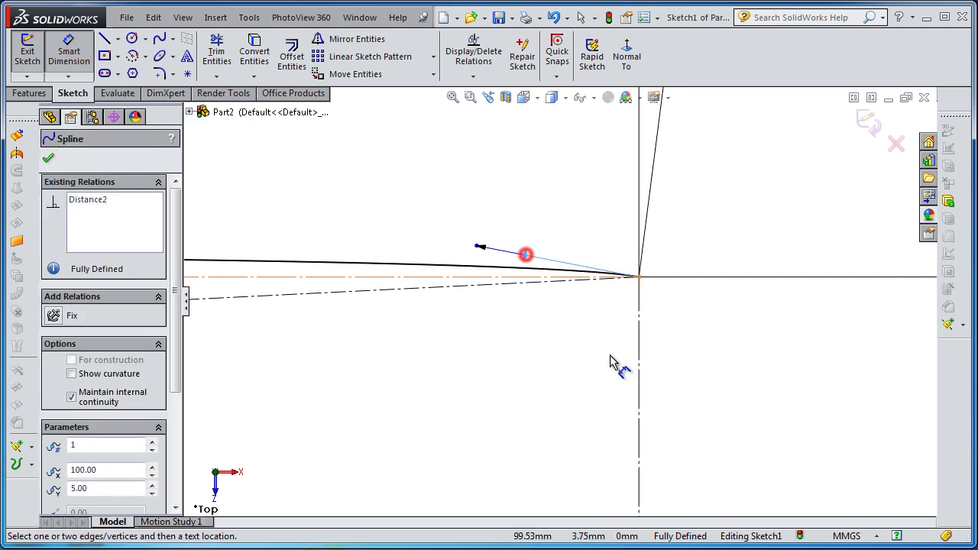
click(641, 376)
click(598, 384)
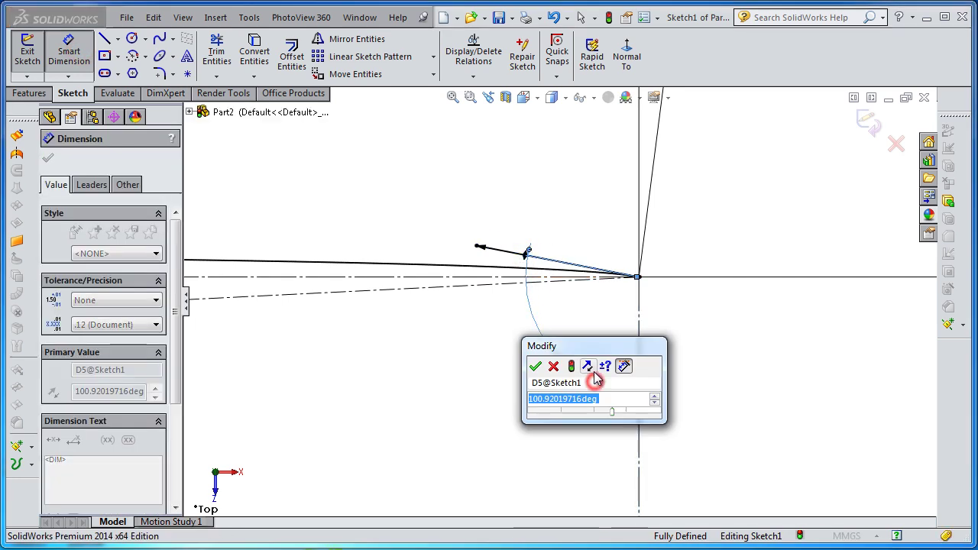
text(200)
key(Return)
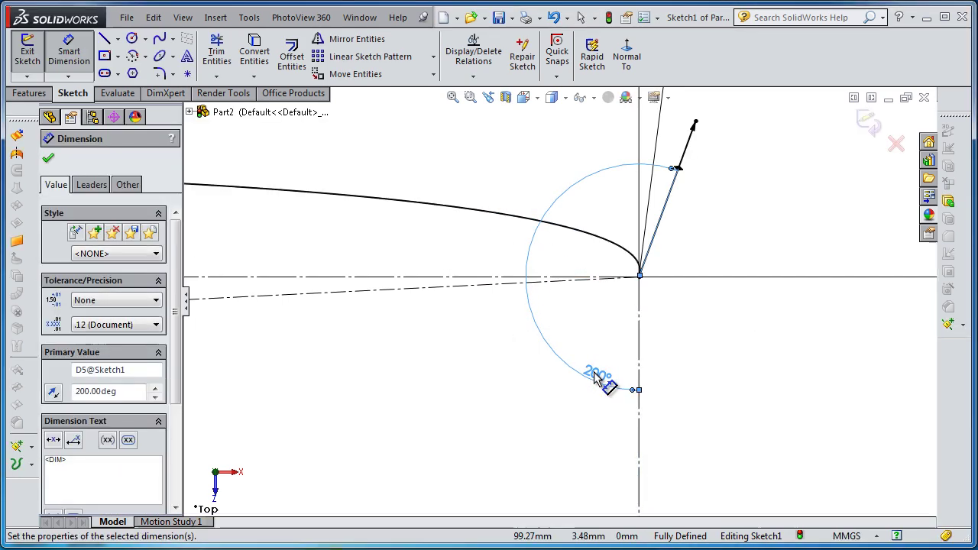
scroll(746, 239, up, 2)
scroll(688, 273, up, 2)
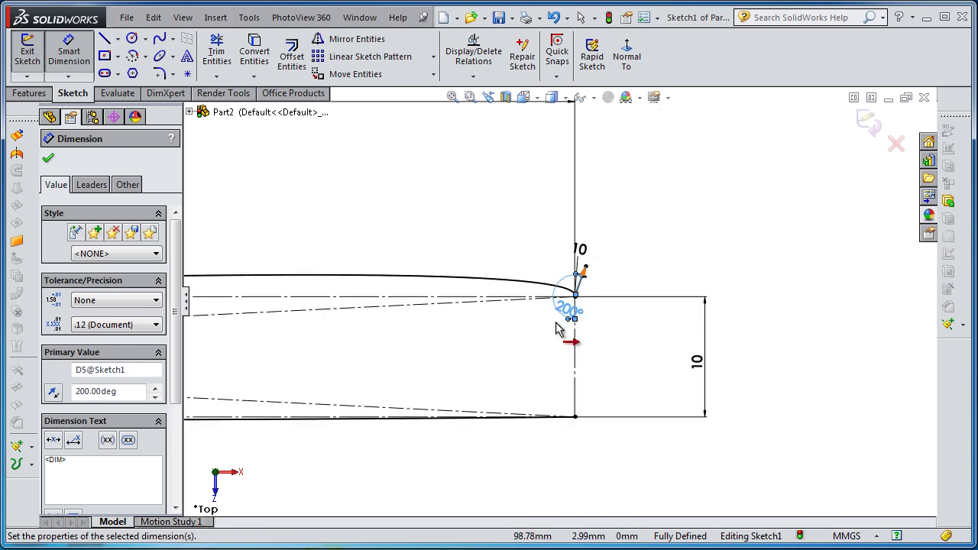
scroll(556, 349, down, 2)
key(Escape)
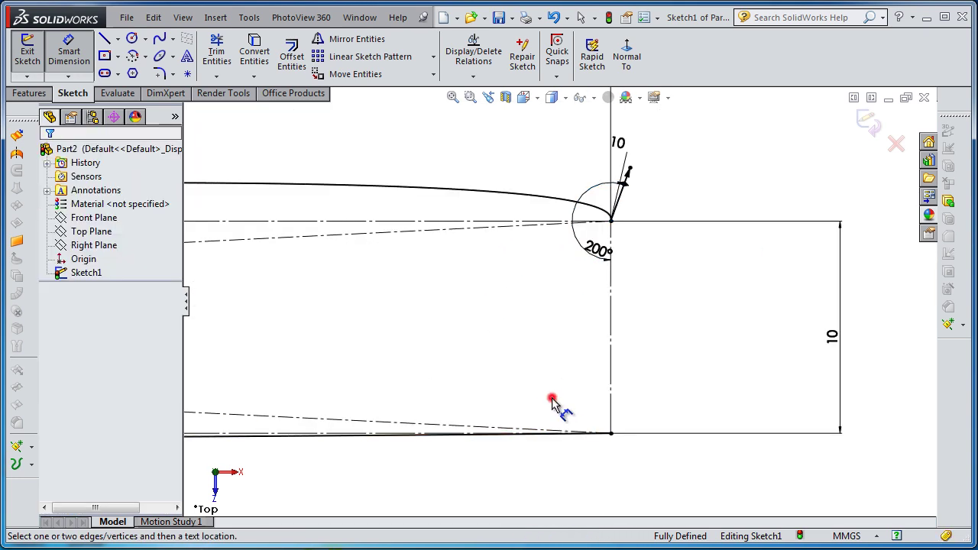
click(554, 403)
- Set the lower spline's tangent handle length to 10 mm
click(541, 436)
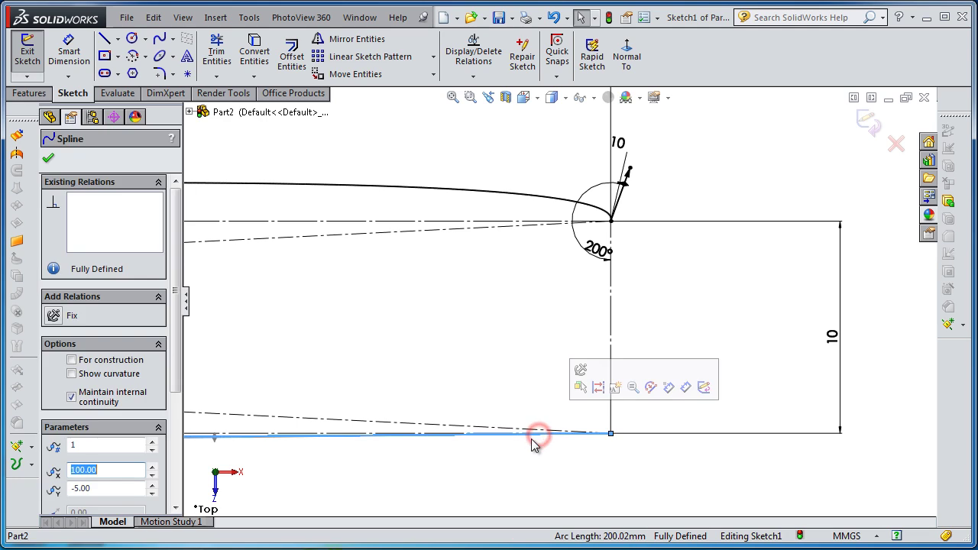
click(215, 437)
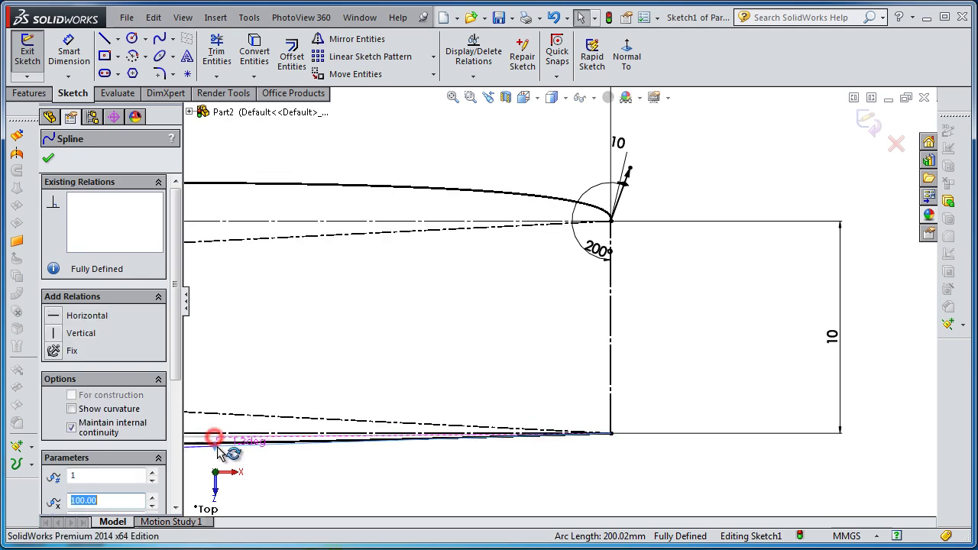
scroll(561, 300, up, 1)
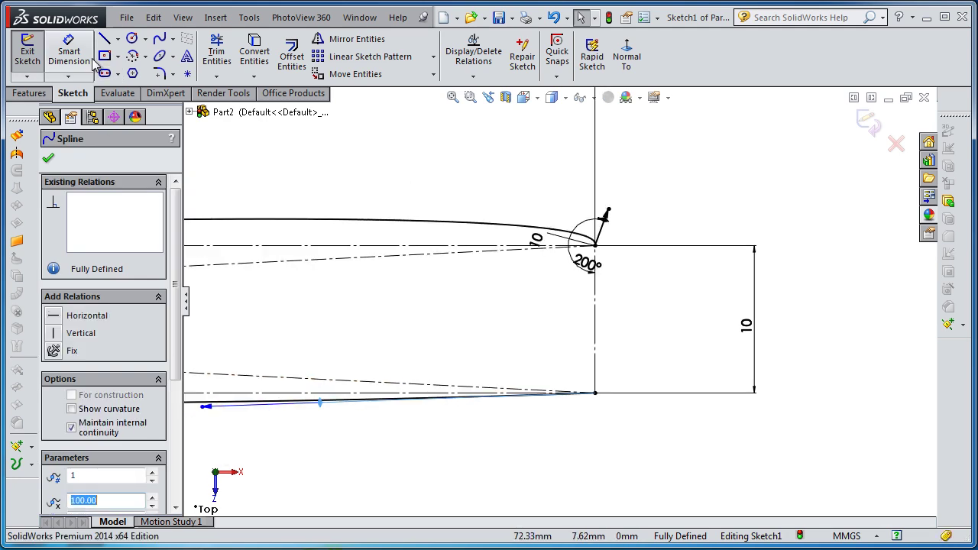
click(70, 53)
click(208, 404)
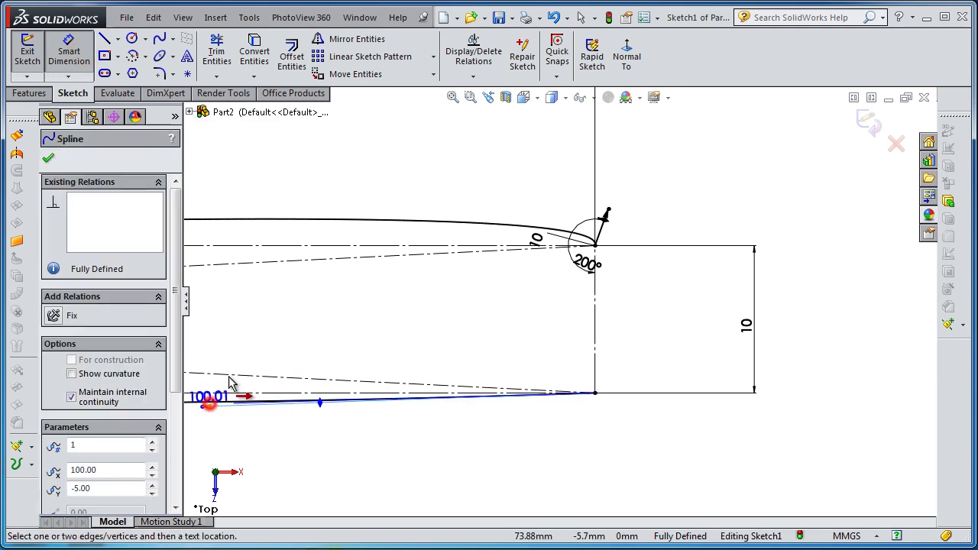
click(285, 344)
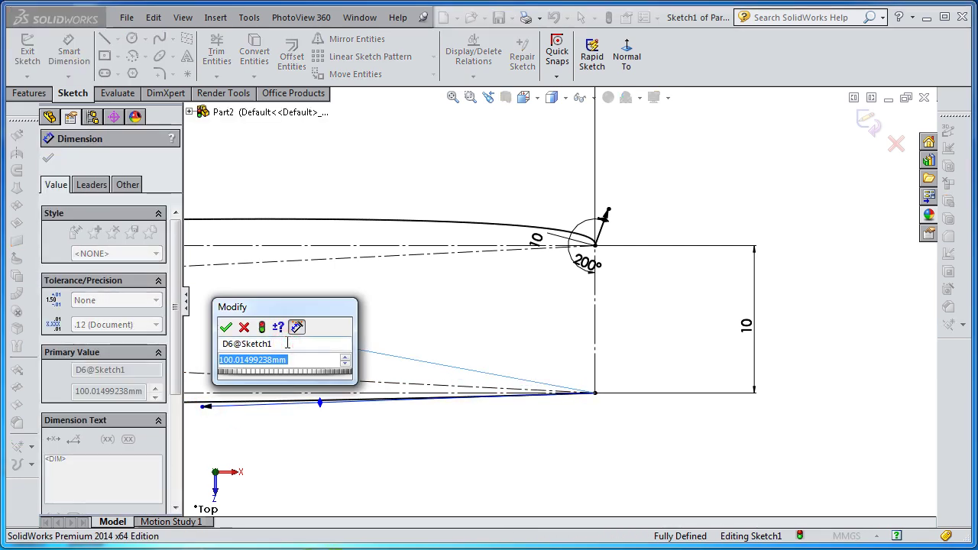
text(10)
key(Return)
scroll(527, 386, down, 3)
scroll(680, 412, down, 2)
- Set the lower spline's tangent angle to 200° against the vertical line
click(746, 389)
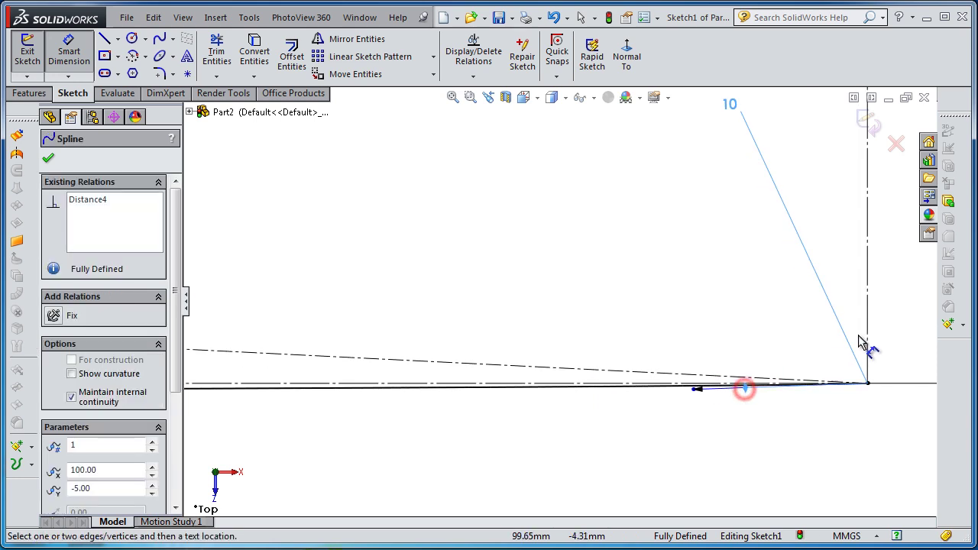
click(869, 331)
click(856, 328)
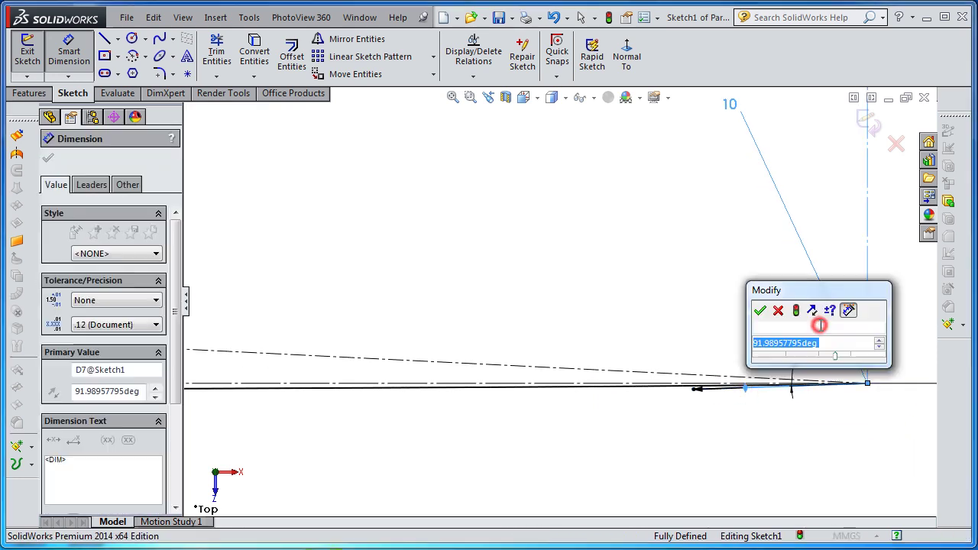
text(200)
key(Return)
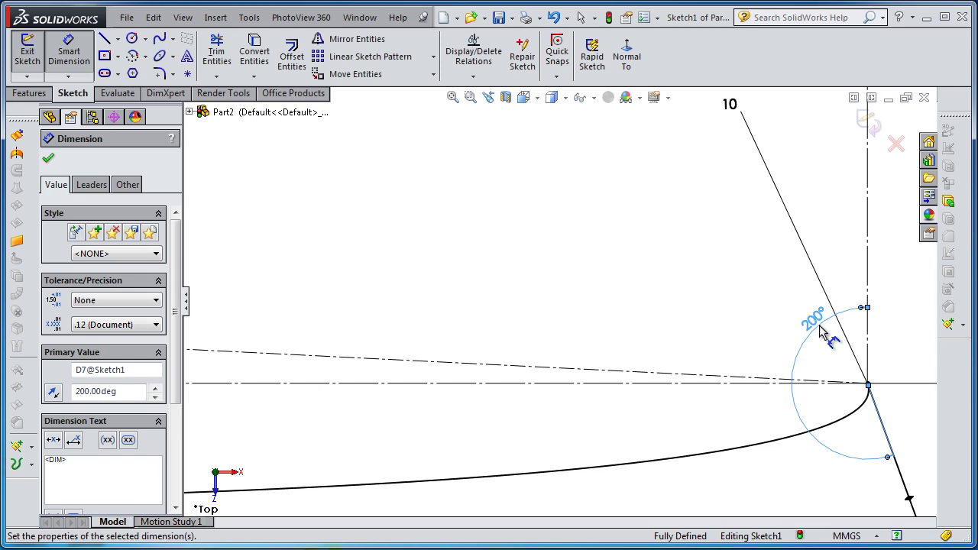
scroll(787, 342, up, 3)
scroll(626, 313, up, 3)
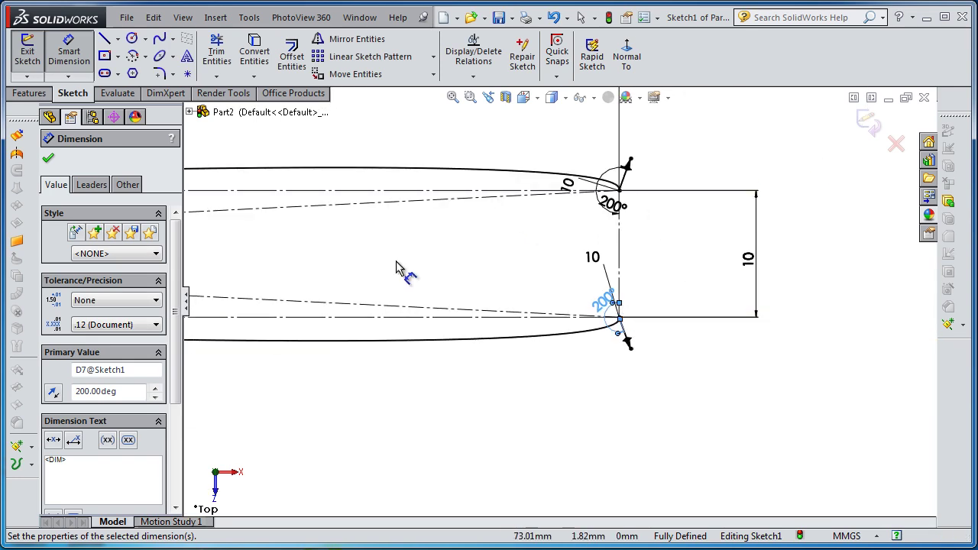
scroll(374, 283, up, 3)
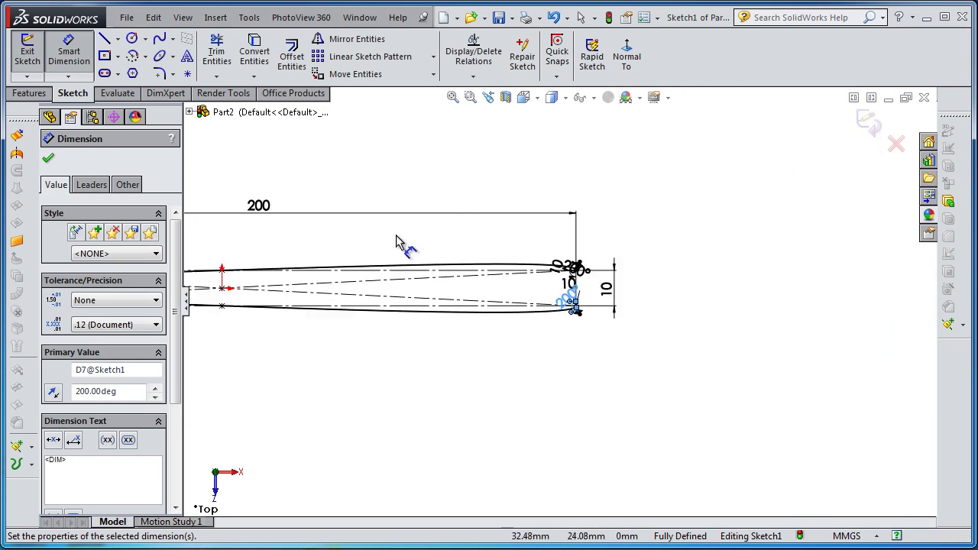
scroll(352, 264, up, 2)
scroll(406, 298, down, 2)
scroll(428, 301, down, 2)
scroll(325, 291, down, 3)
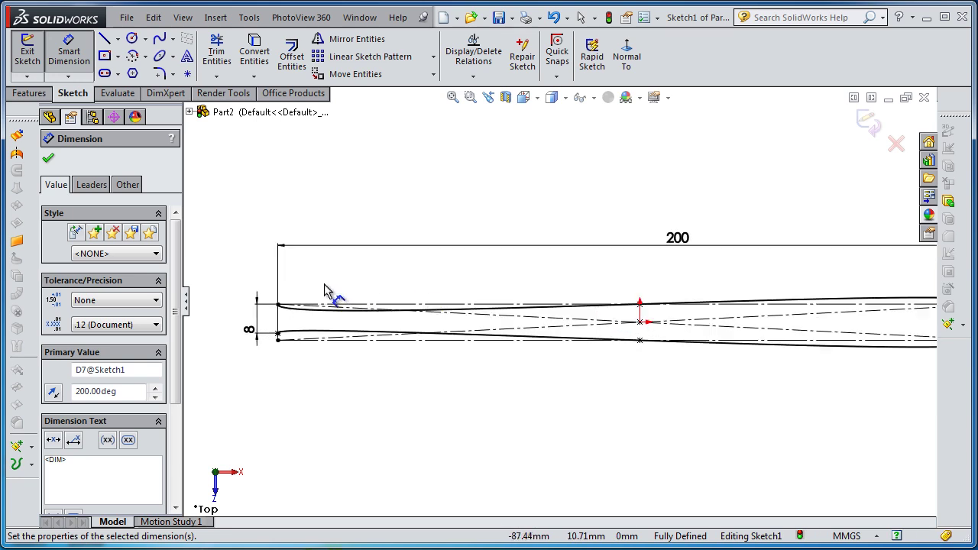
click(237, 274)
key(Escape)
scroll(327, 313, down, 1)
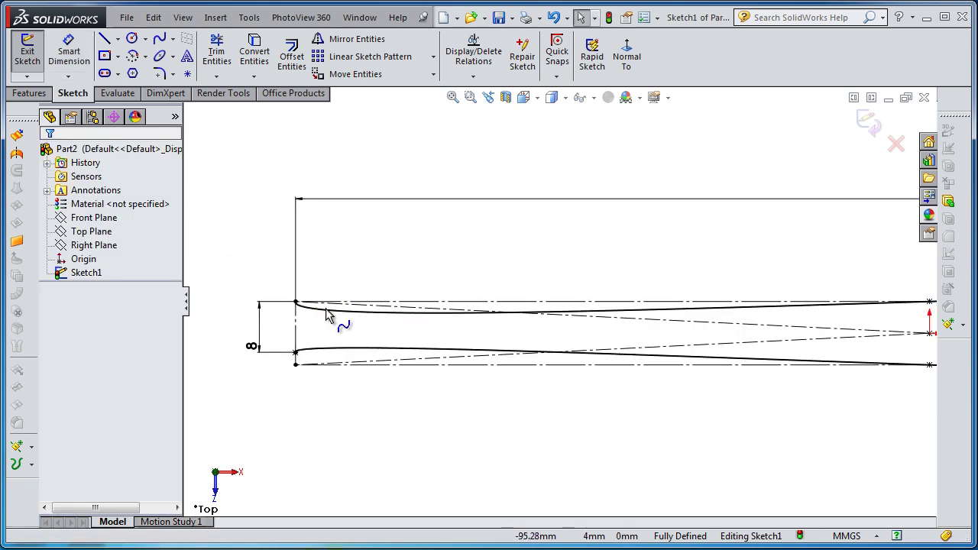
- Adjust the left-end tangent handles of the upper and lower splines, then undo the last change
click(370, 321)
scroll(374, 315, down, 2)
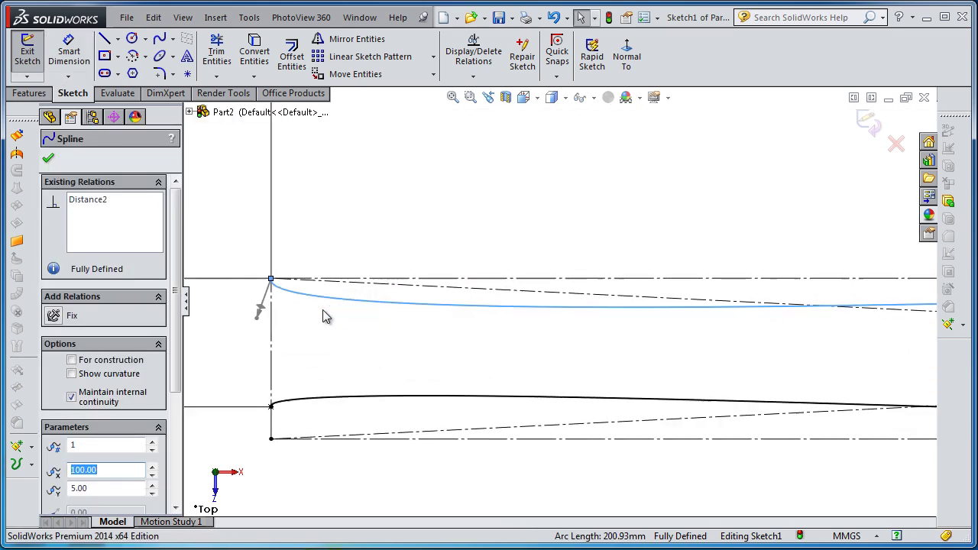
scroll(323, 316, down, 2)
drag(262, 314, 374, 217)
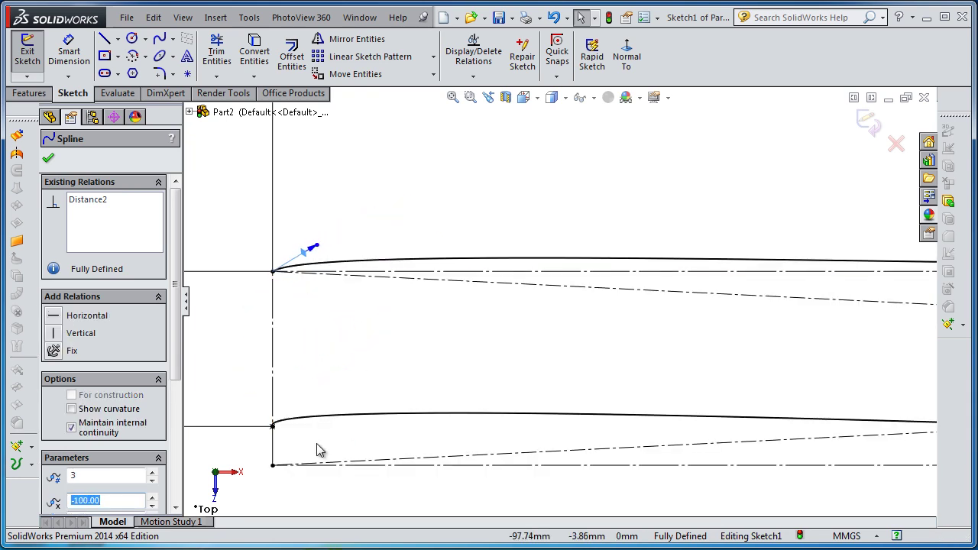
click(330, 414)
mouse_move(260, 408)
mouse_down()
mouse_move(330, 435)
mouse_move(291, 404)
mouse_move(262, 412)
mouse_up()
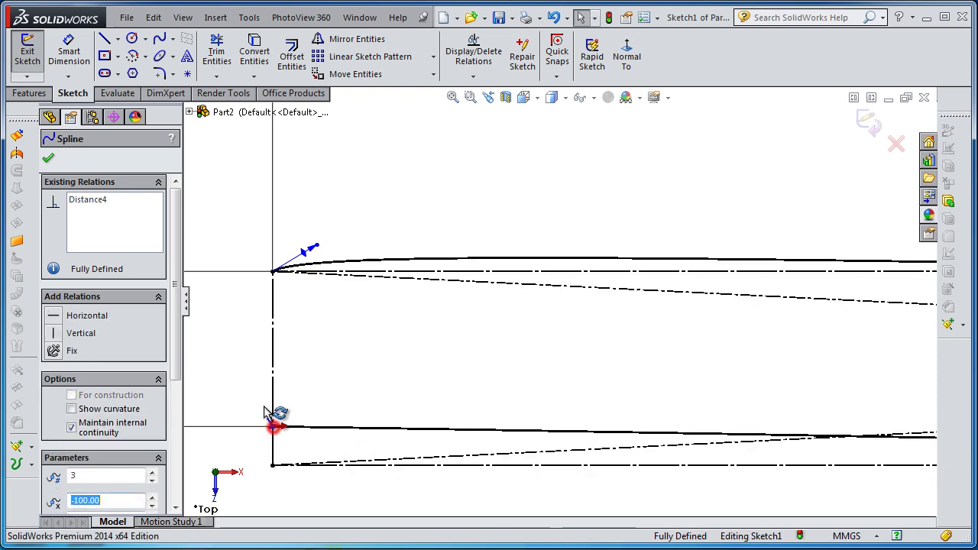
scroll(249, 397, down, 2)
scroll(331, 445, down, 1)
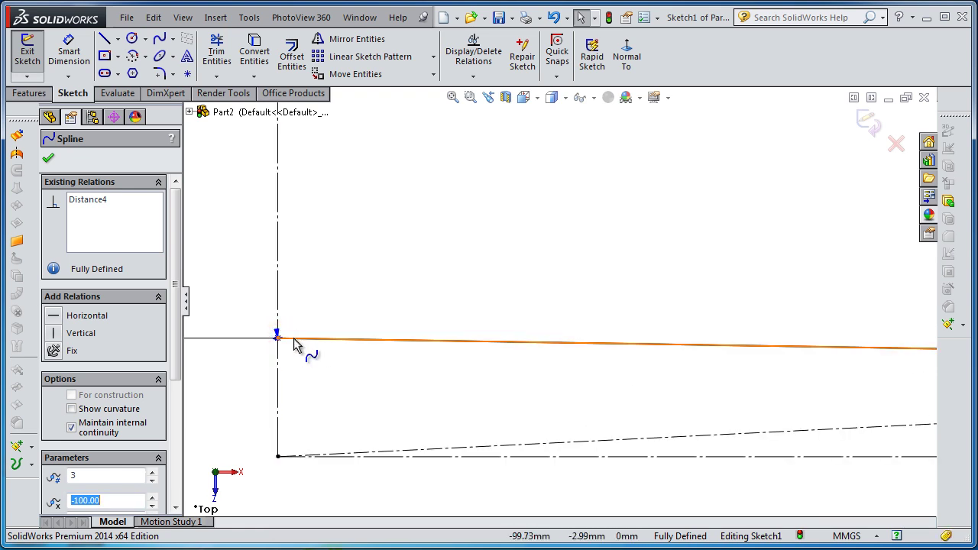
click(326, 355)
key(ctrl+z)
key(ctrl+z)
- Re-drag the spline's start tangent handle to reshape its left end
click(341, 312)
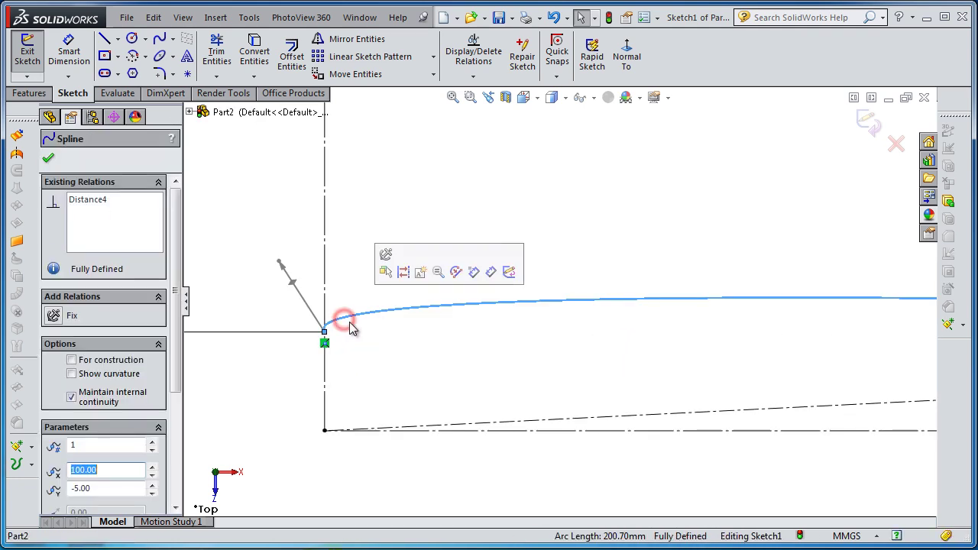
drag(280, 263, 399, 406)
scroll(546, 332, up, 5)
scroll(667, 275, up, 1)
scroll(661, 276, up, 2)
scroll(718, 267, up, 1)
scroll(749, 275, up, 1)
scroll(886, 294, up, 2)
scroll(896, 302, down, 4)
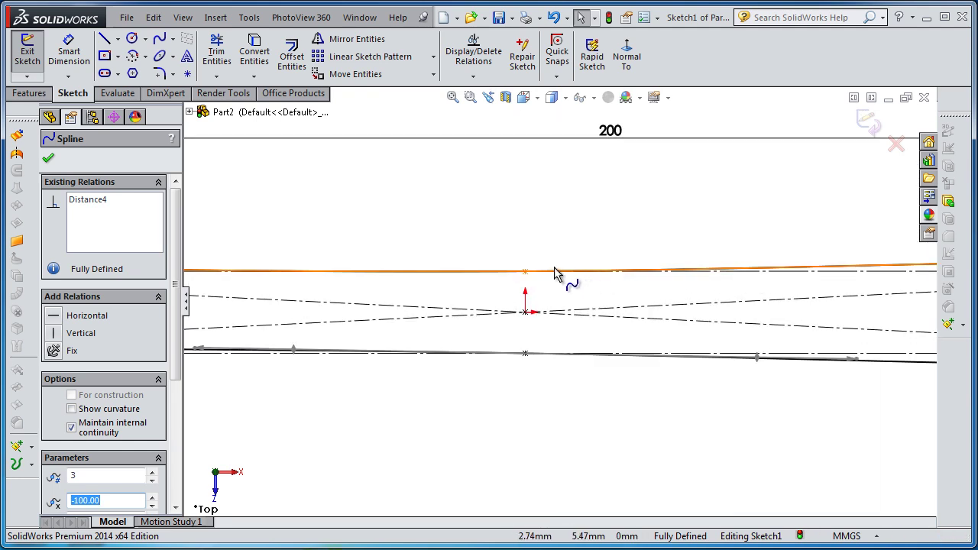
- Make the upper knife-edge spline's middle-point tangent horizontal
click(505, 271)
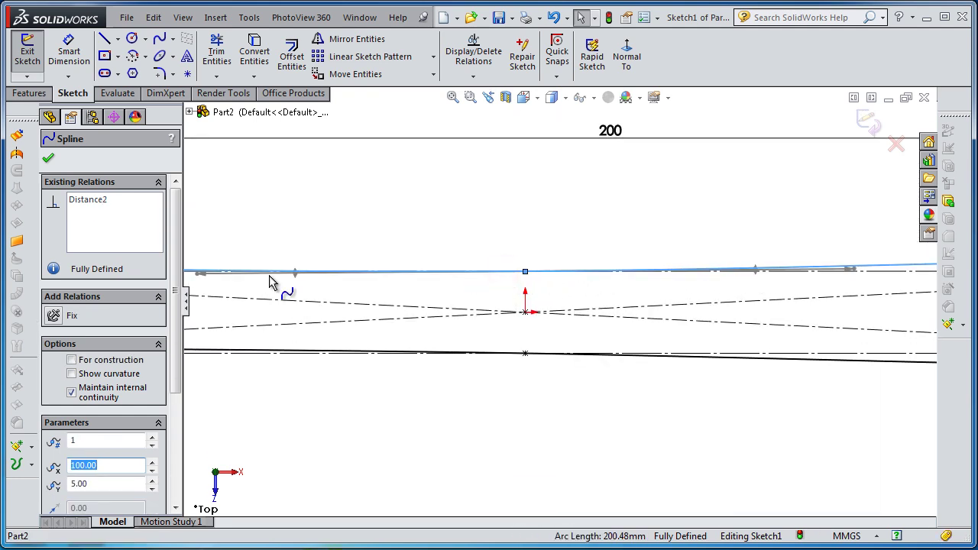
click(295, 272)
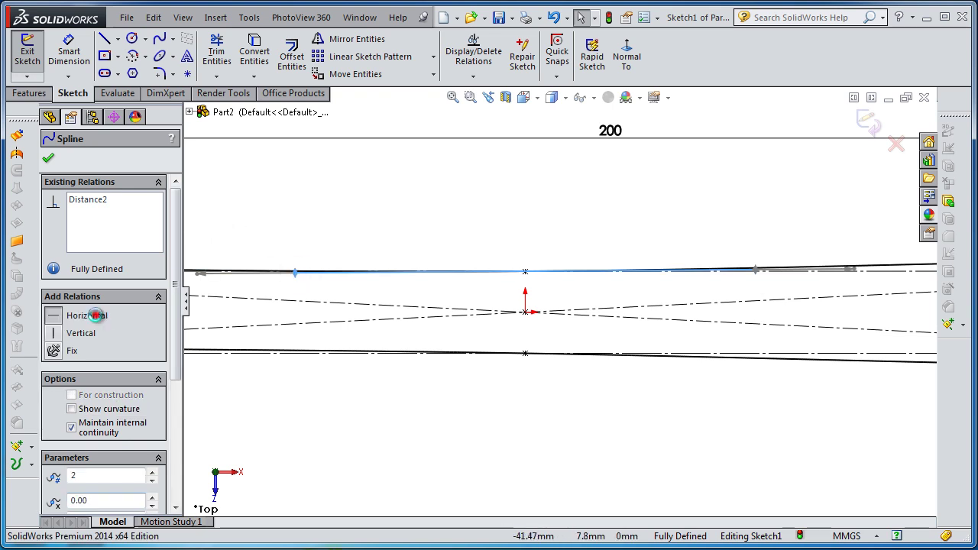
click(96, 315)
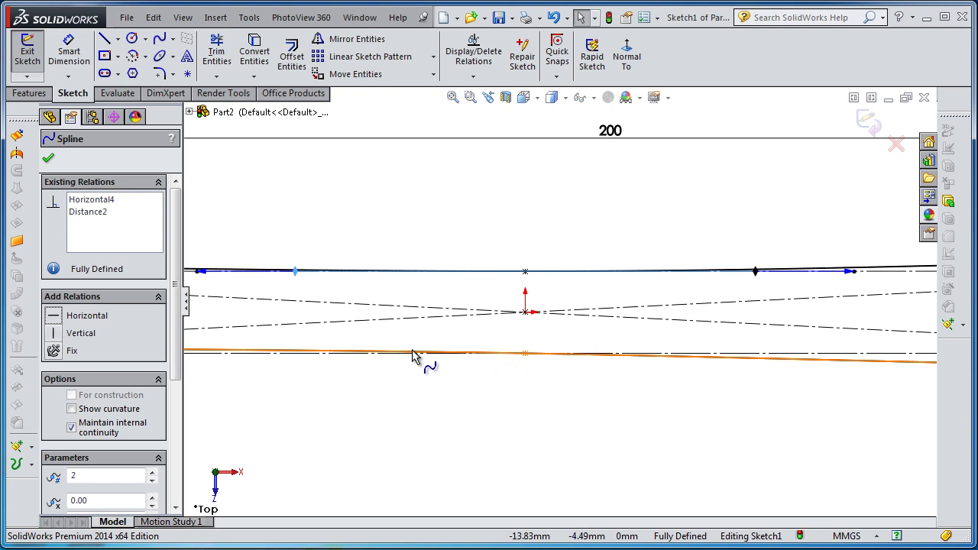
key(z)
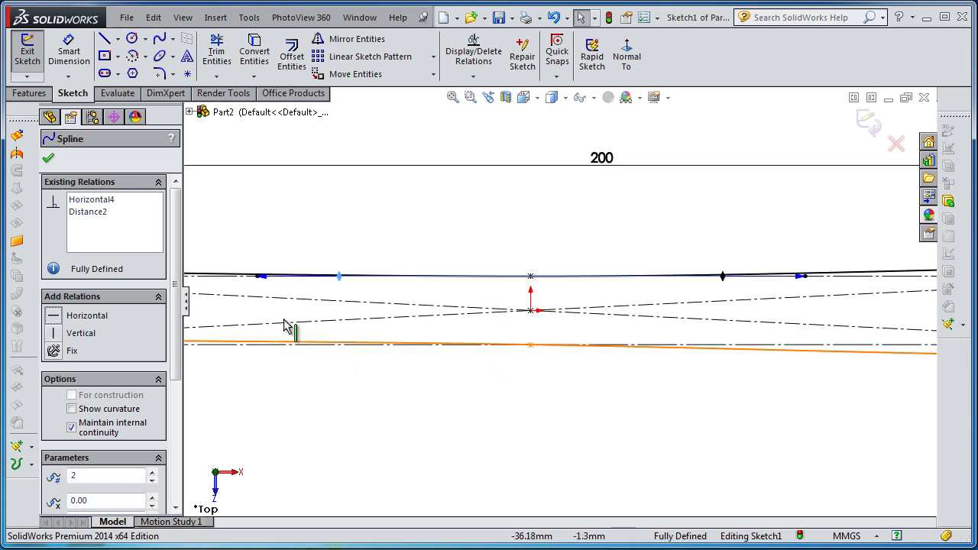
- Make the lower knife-edge spline's middle-point tangent horizontal and confirm
click(283, 345)
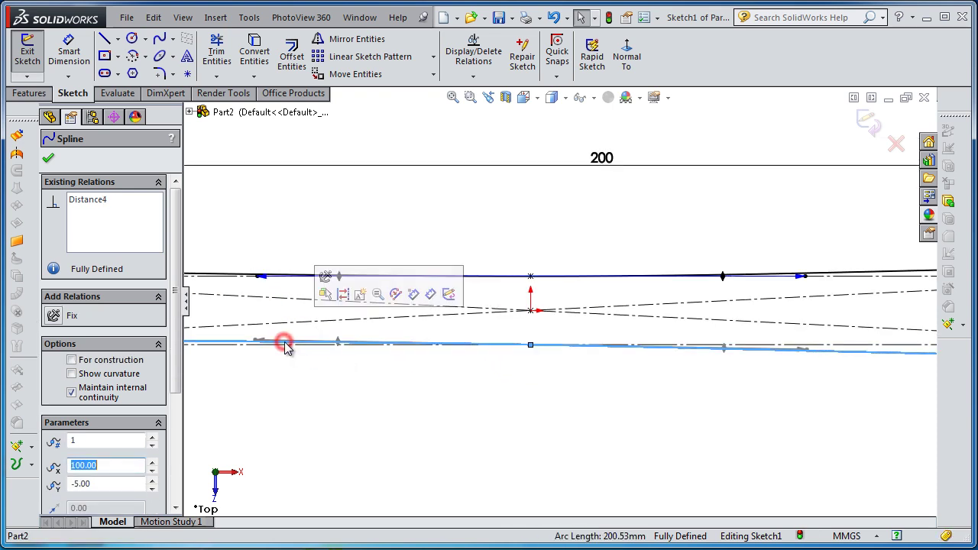
click(341, 345)
click(86, 319)
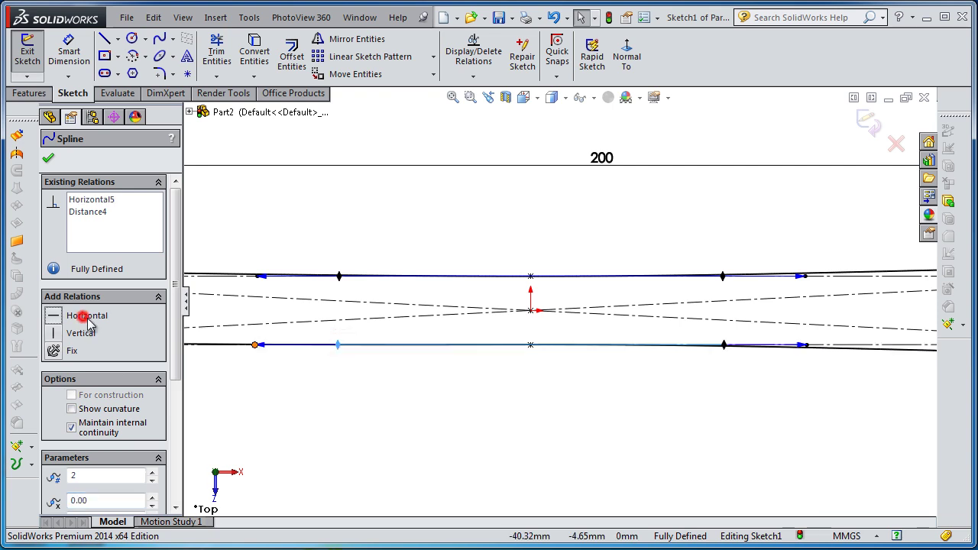
click(48, 158)
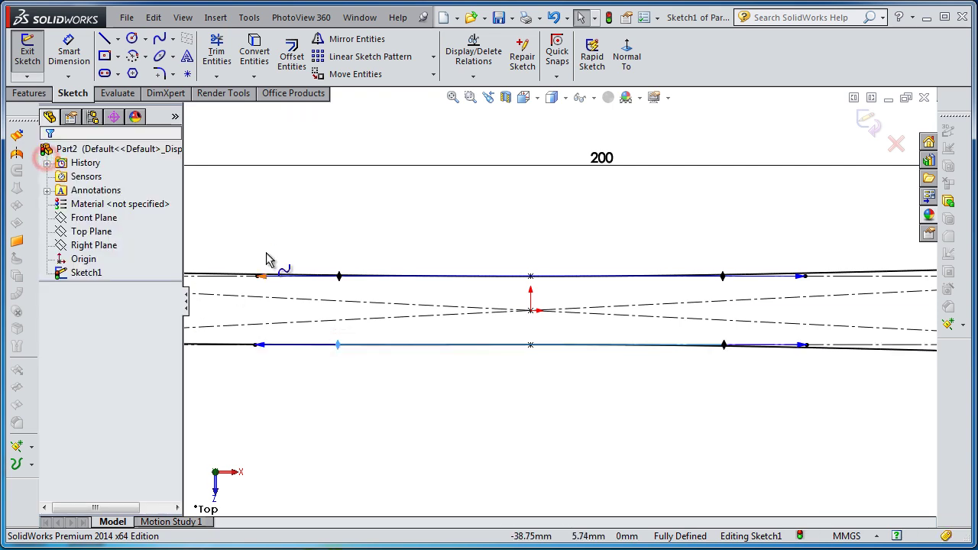
click(69, 53)
- Dimension the upper and lower splines' middle tangent handles to 100 mm and 200 mm
click(264, 277)
click(272, 251)
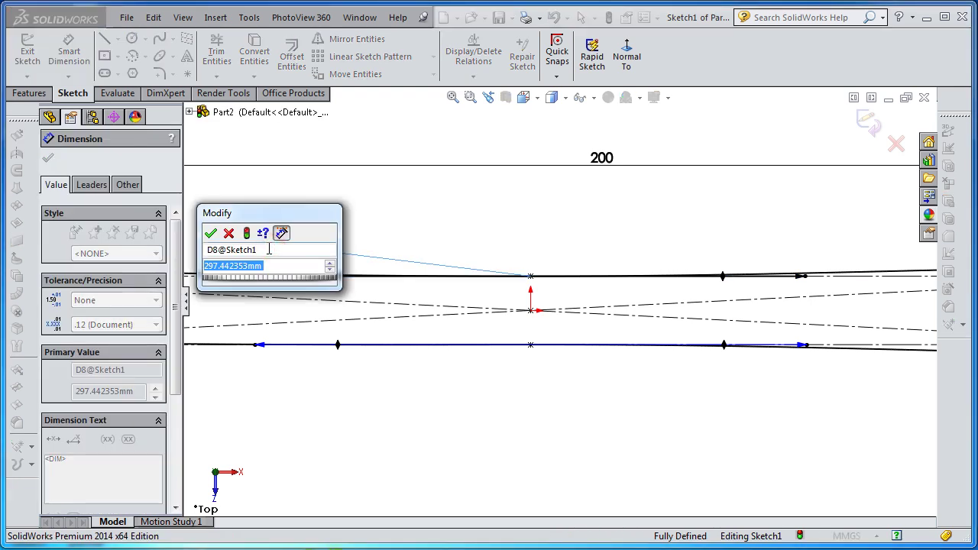
text(100)
key(Return)
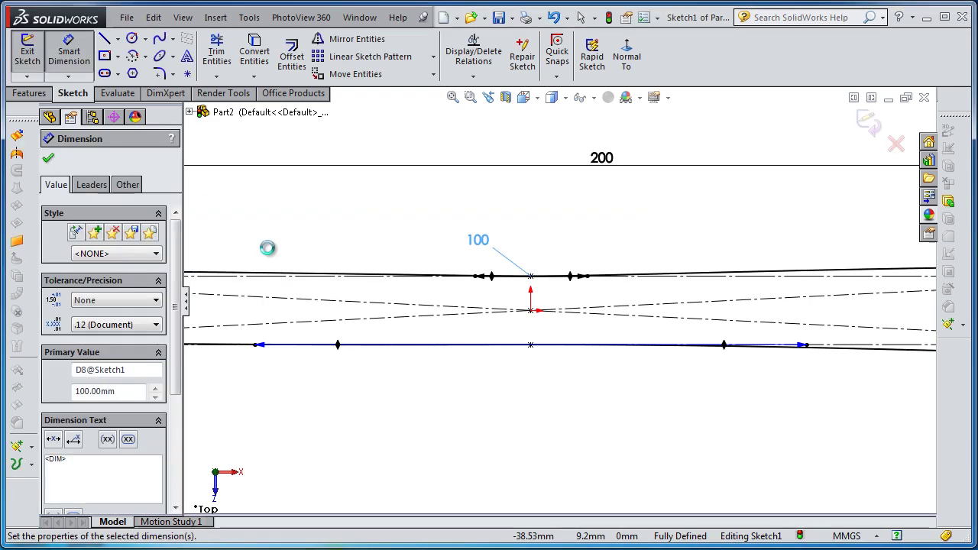
click(261, 346)
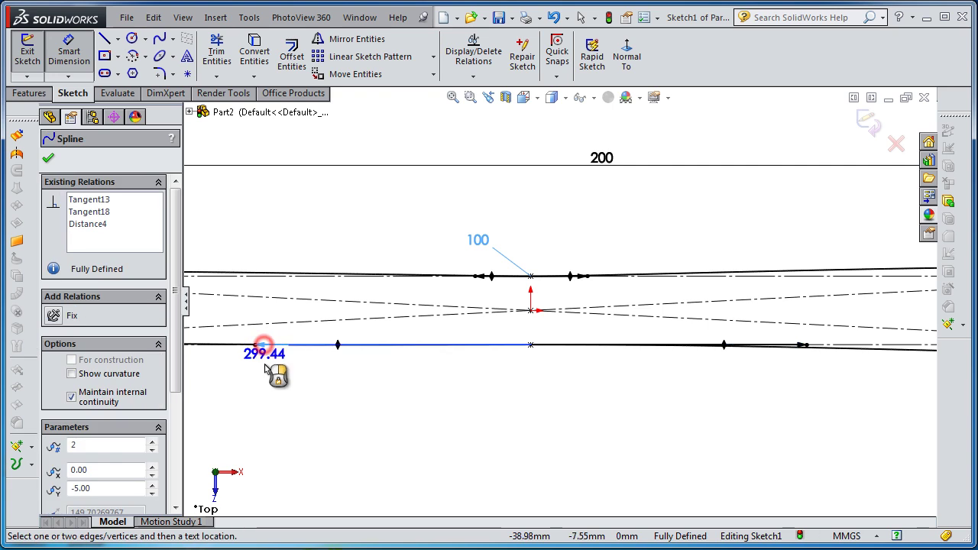
click(268, 392)
text(200)
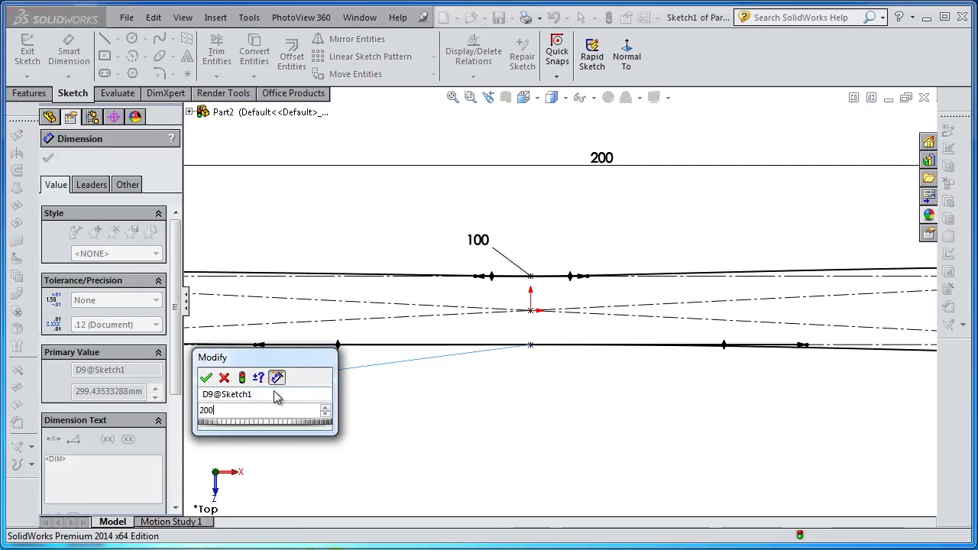
key(Return)
- Set the lower spline's left-end tangent handle length to 150 mm
key(f)
scroll(357, 349, down, 2)
scroll(317, 317, down, 2)
scroll(289, 313, up, 3)
scroll(376, 295, down, 2)
scroll(430, 304, down, 2)
scroll(480, 332, down, 2)
scroll(600, 303, down, 2)
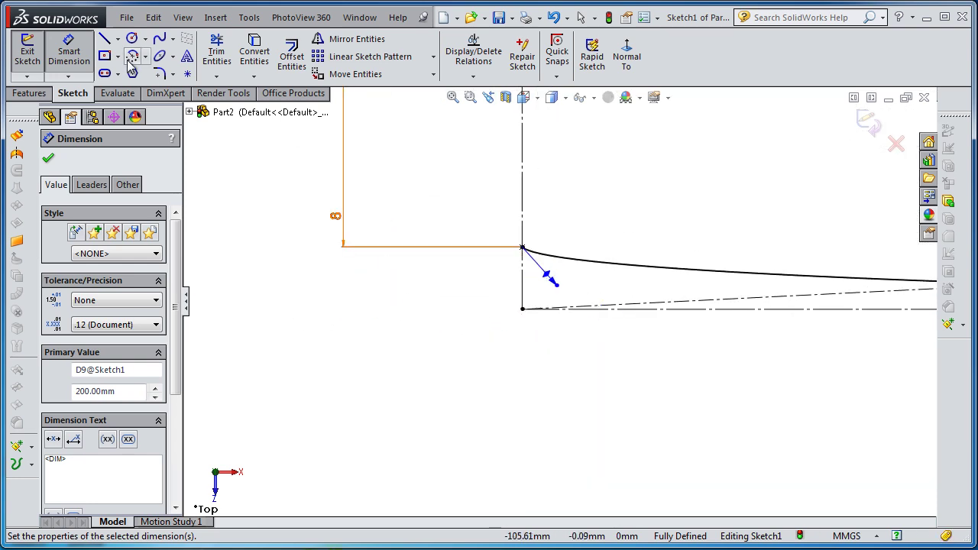
click(553, 280)
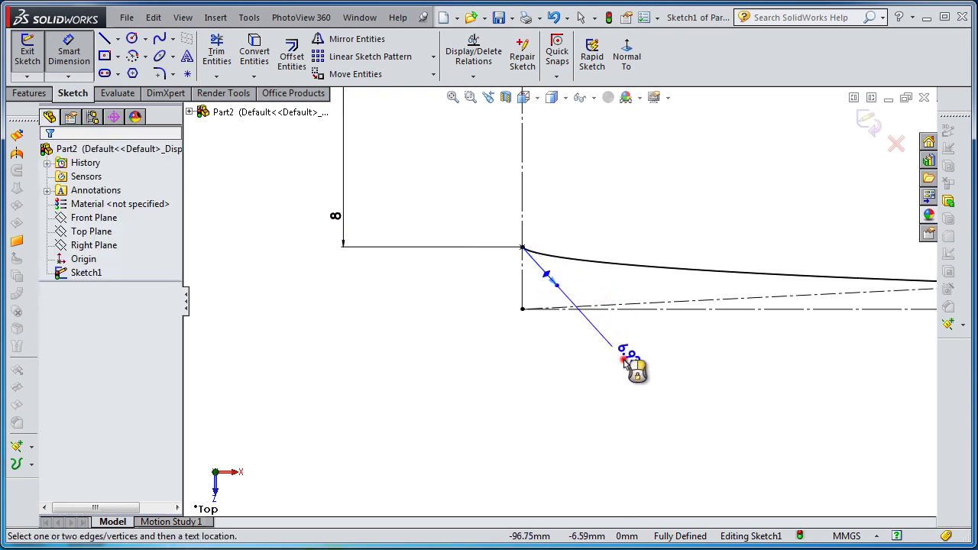
click(637, 358)
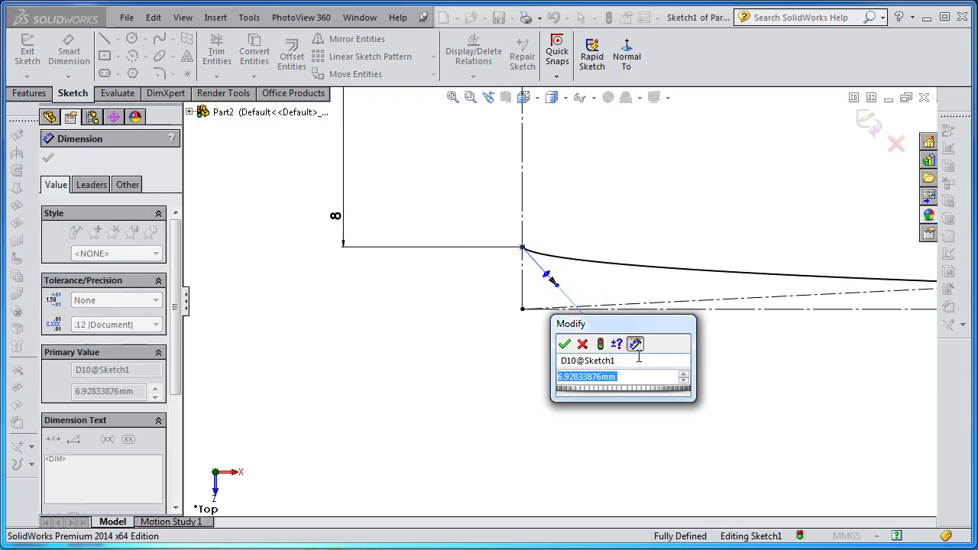
text(150)
key(Return)
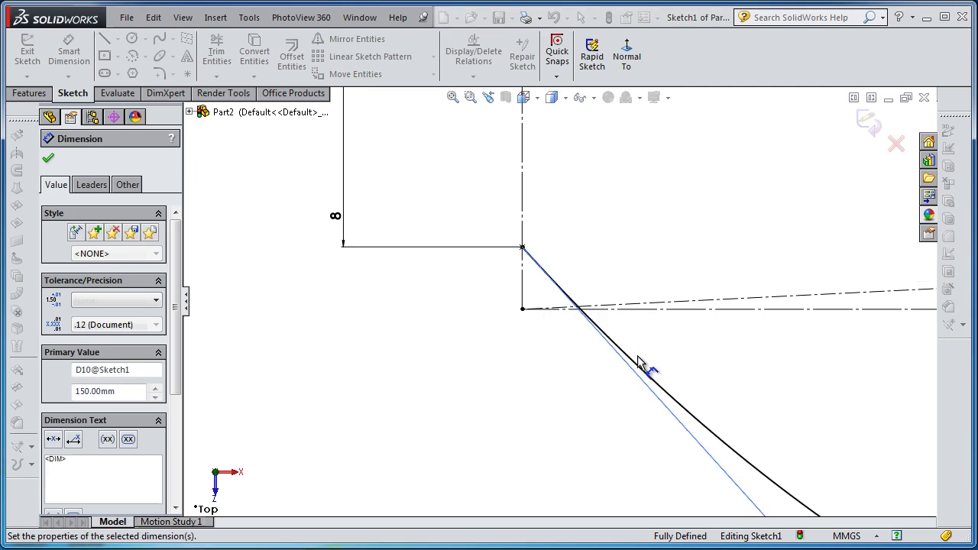
- Angle the lower left-end handle 20° from the horizontal centerline
click(717, 477)
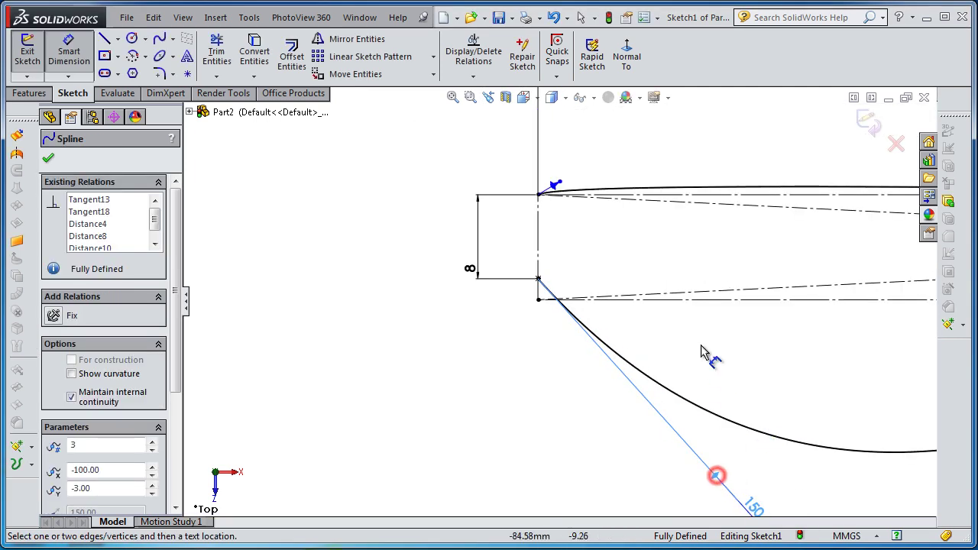
click(700, 300)
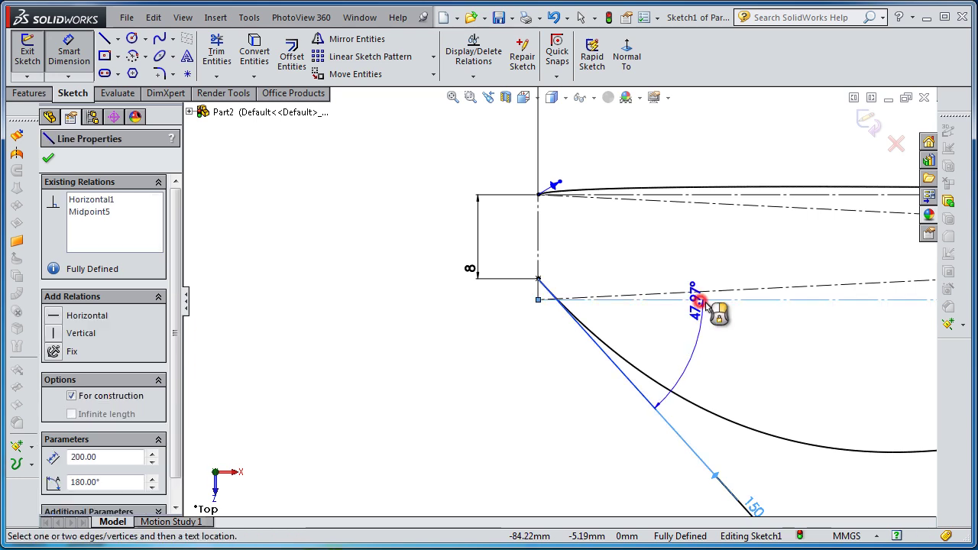
click(740, 325)
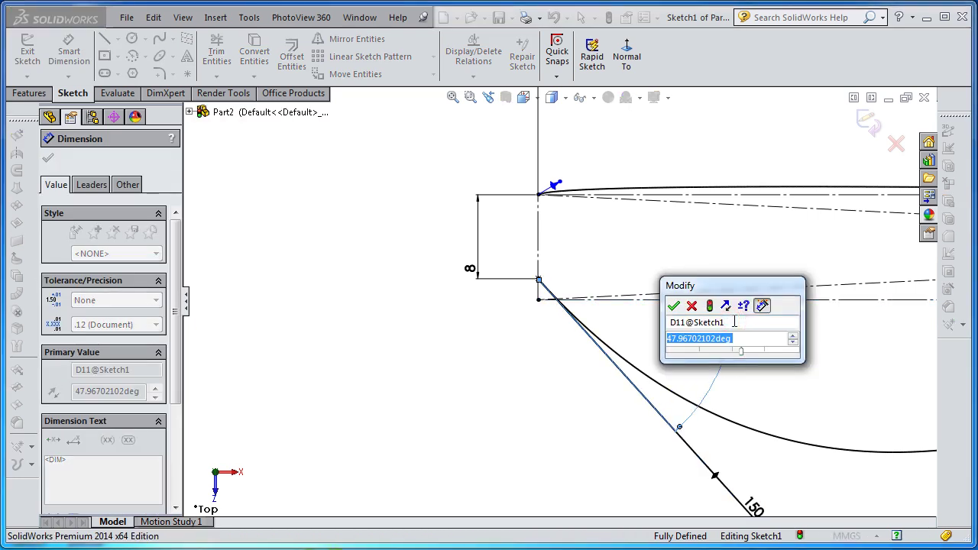
text(20)
key(Return)
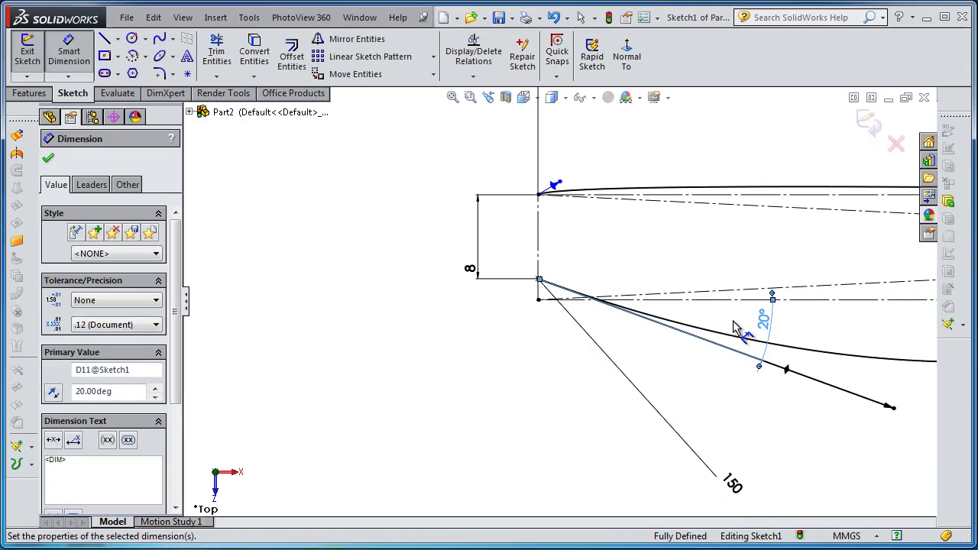
- Set the upper spline's left-end tangent handle length to 150 mm
scroll(590, 189, down, 1)
click(579, 190)
click(604, 192)
click(618, 174)
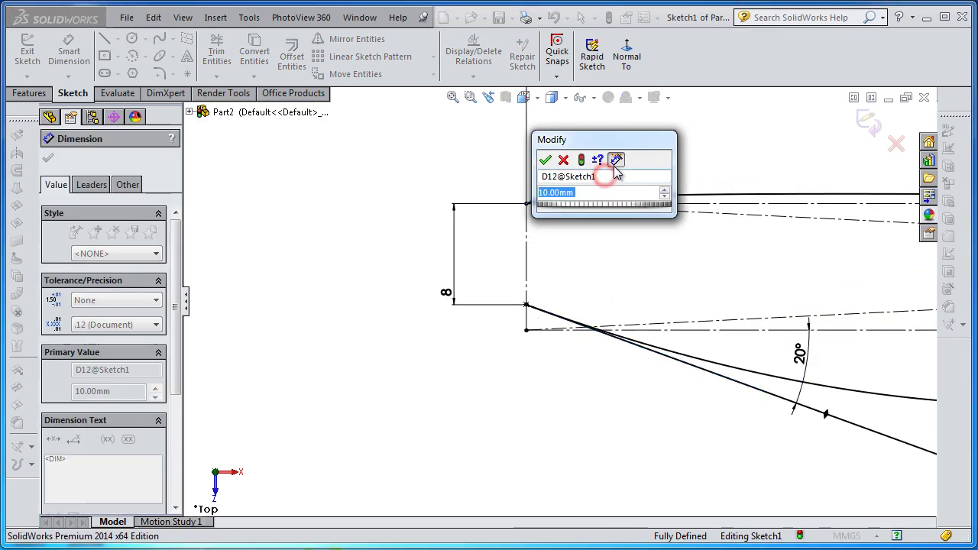
text(150)
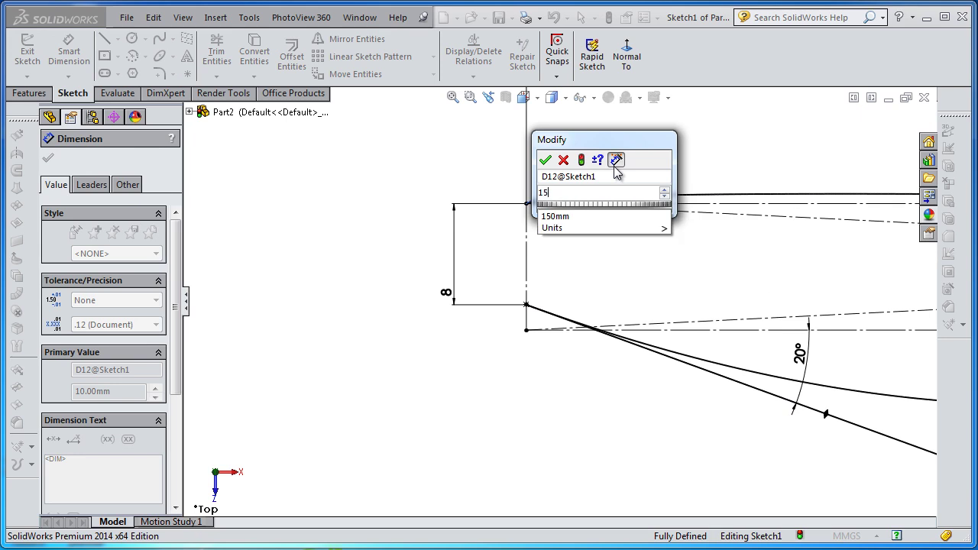
key(Return)
- Angle the upper left-end handle 5° from the horizontal centerline
scroll(814, 149, up, 1)
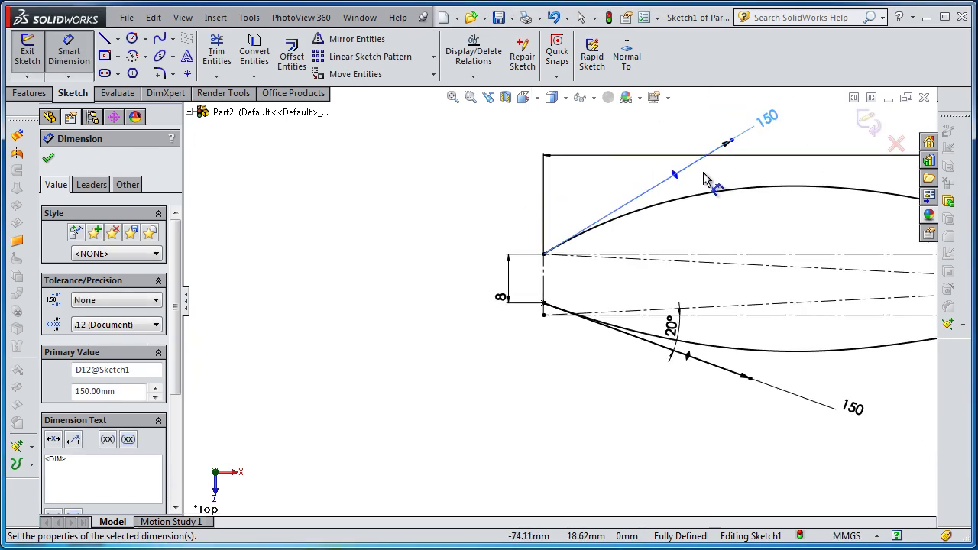
click(673, 176)
click(686, 254)
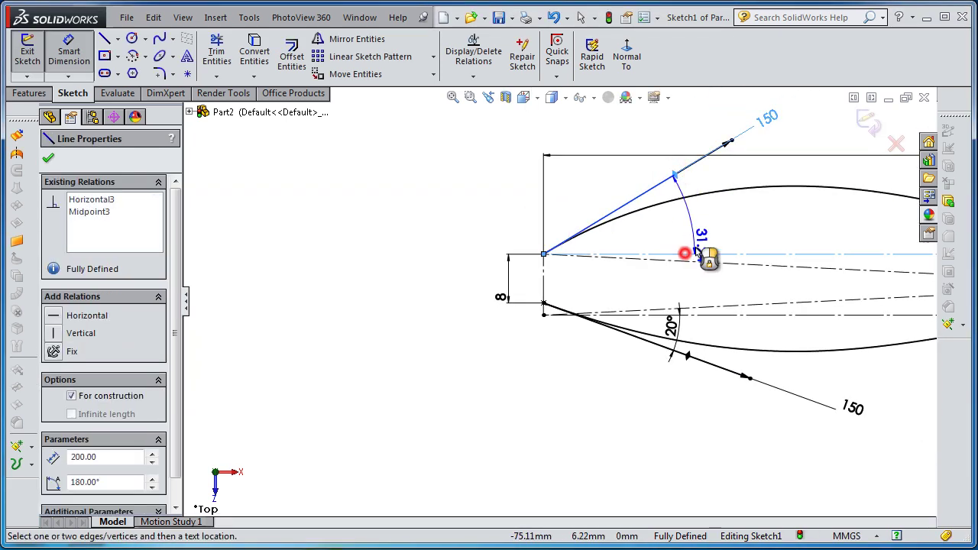
click(709, 237)
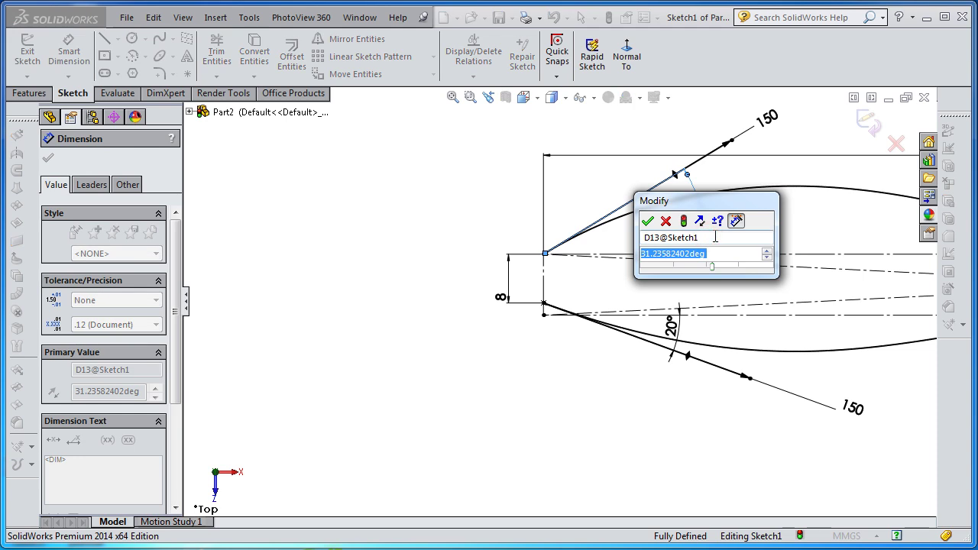
text(5)
key(Return)
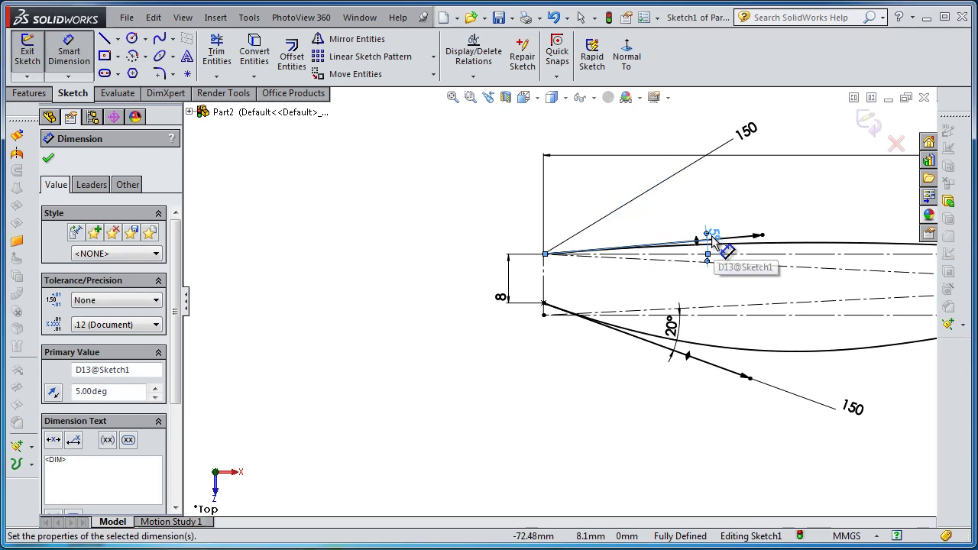
click(355, 213)
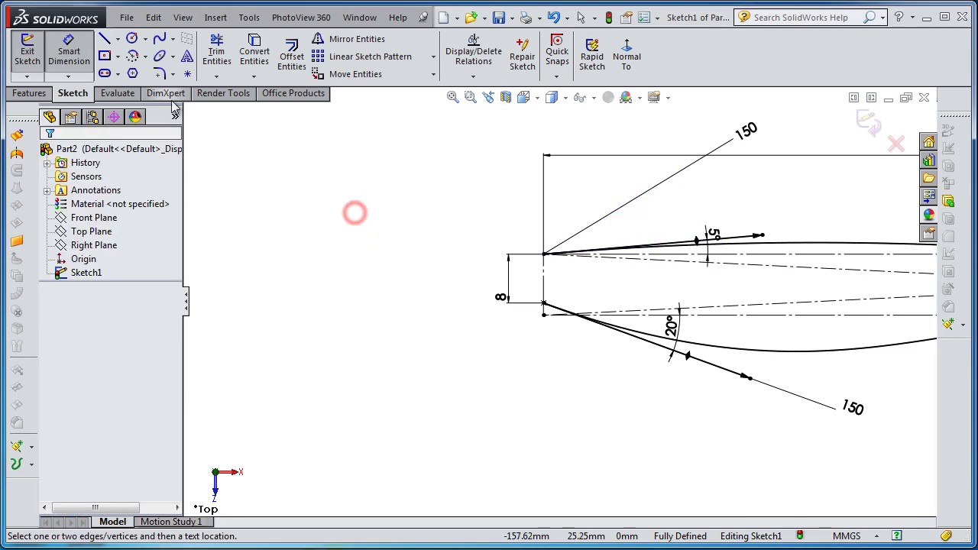
- Draw a spline joining the upper and lower left endpoints to close the knife tip
click(161, 40)
click(543, 255)
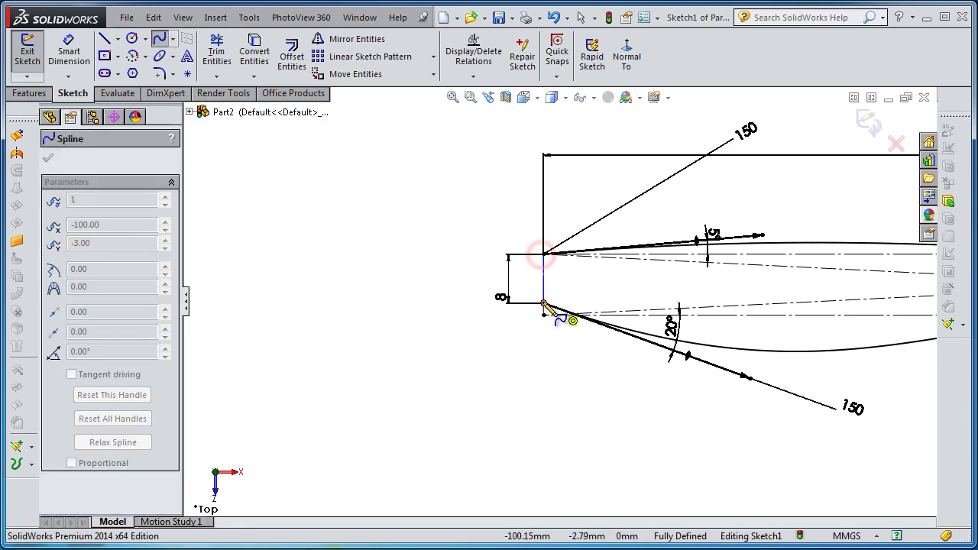
click(543, 304)
key(Escape)
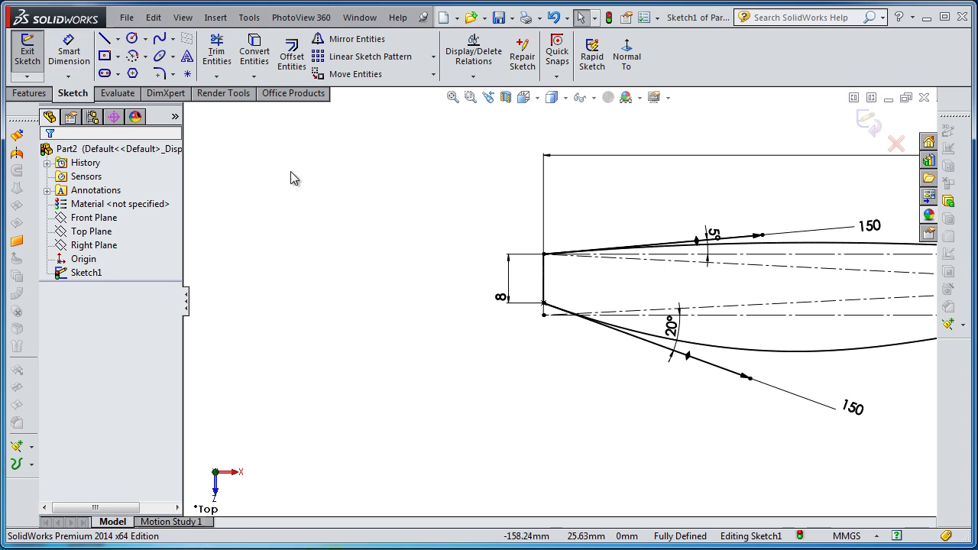
- Make the tip spline tangent to the top curve and blend it smoothly into the bottom curve
click(546, 289)
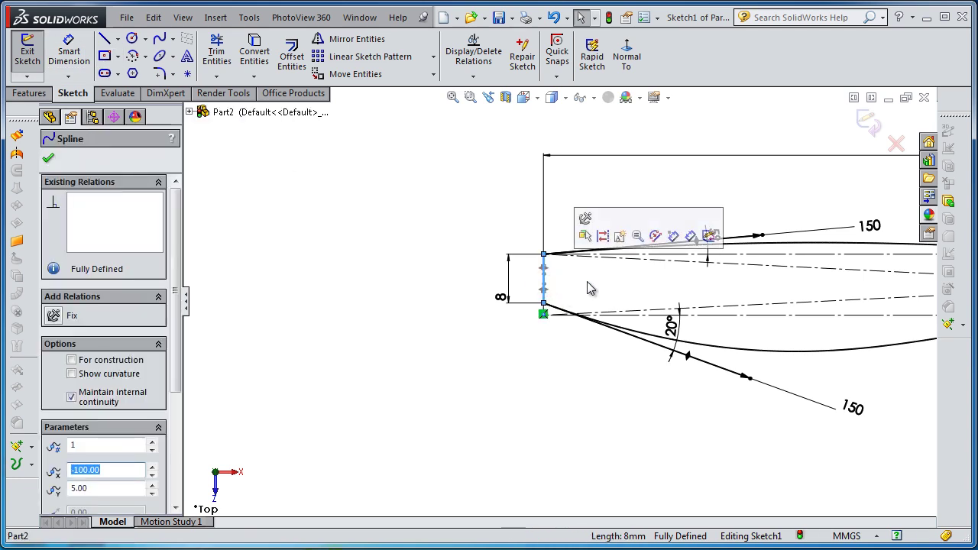
click(546, 281)
ctrl+click(687, 252)
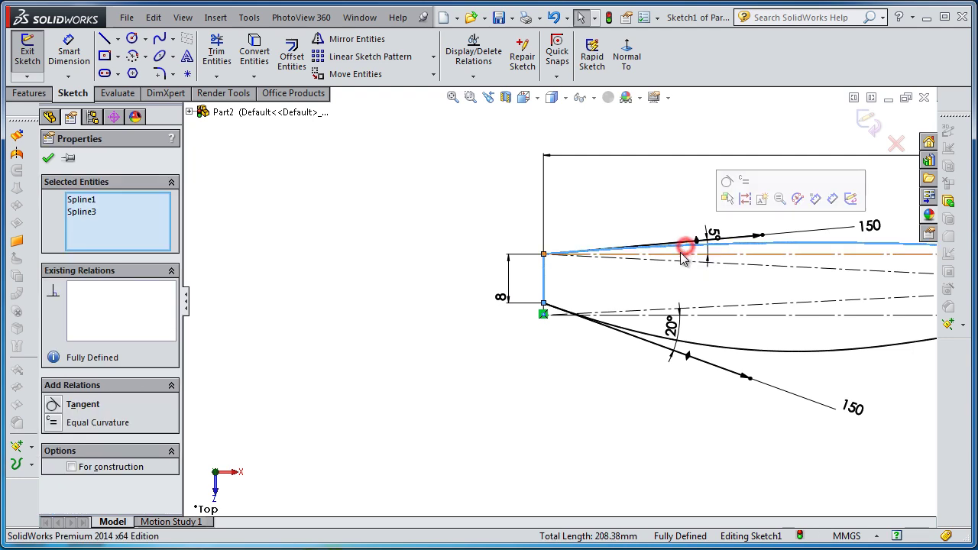
click(728, 187)
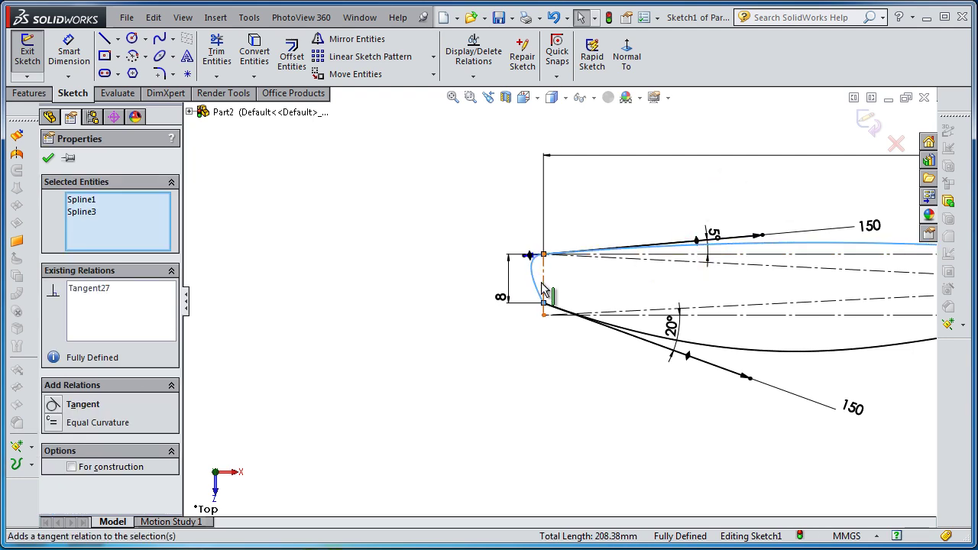
click(525, 283)
click(535, 283)
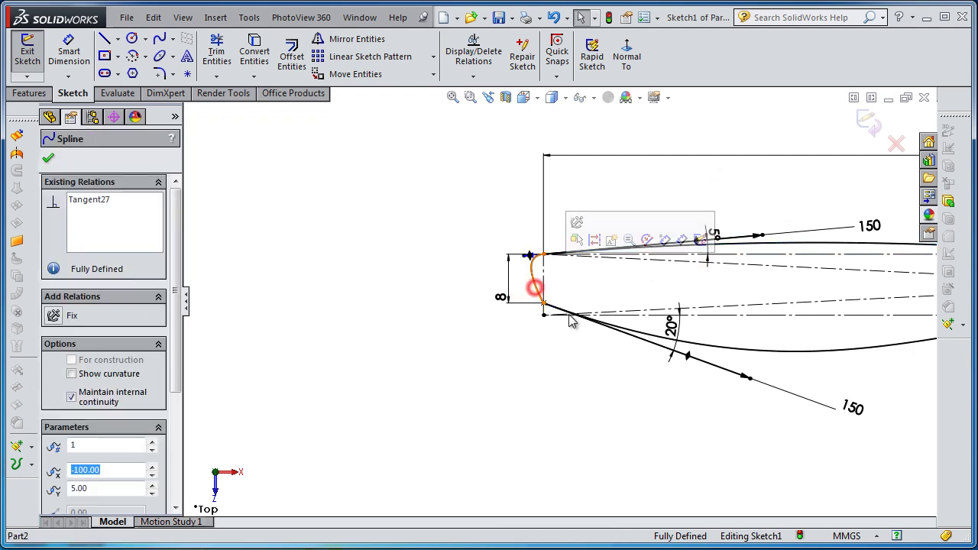
ctrl+click(638, 335)
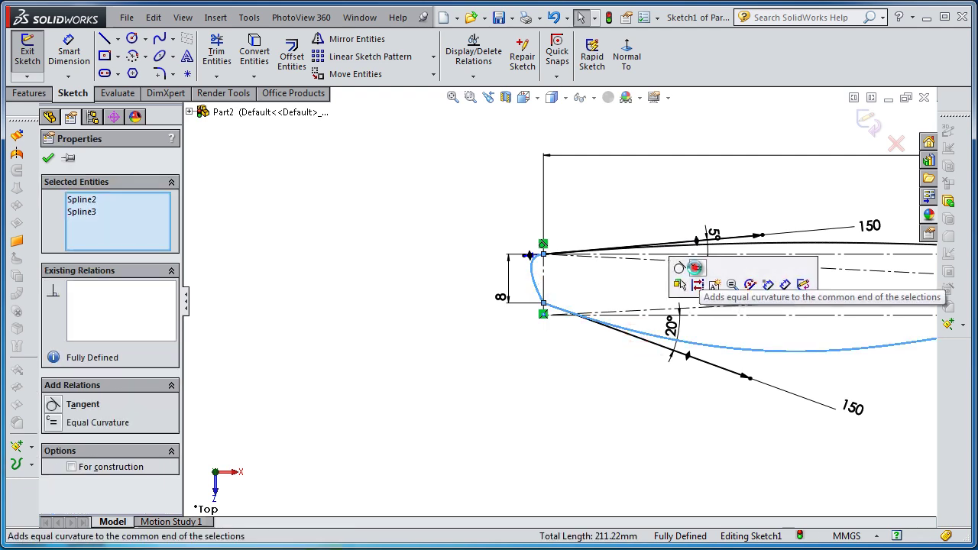
click(695, 268)
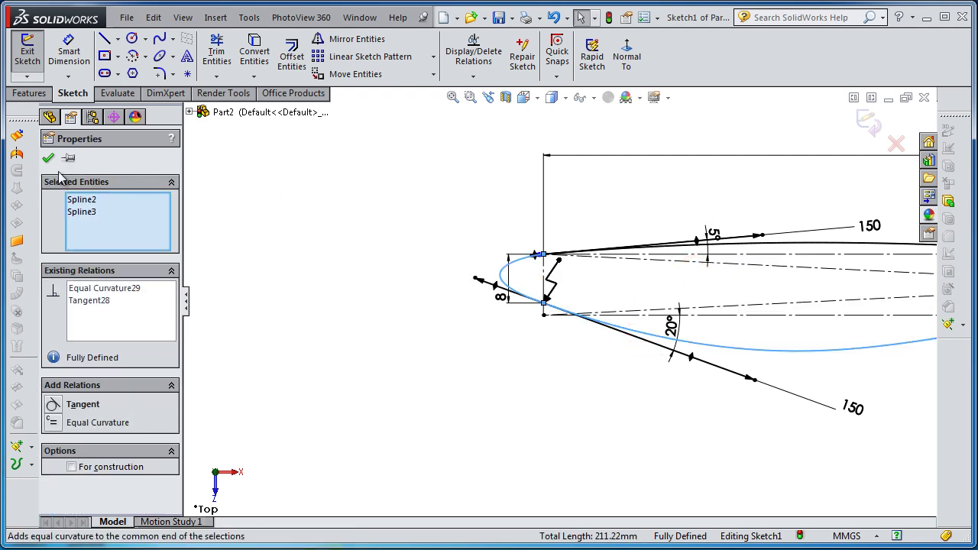
- Drag the tip spline's handles to reduce its bulge and reshape the nose
drag(475, 278, 505, 293)
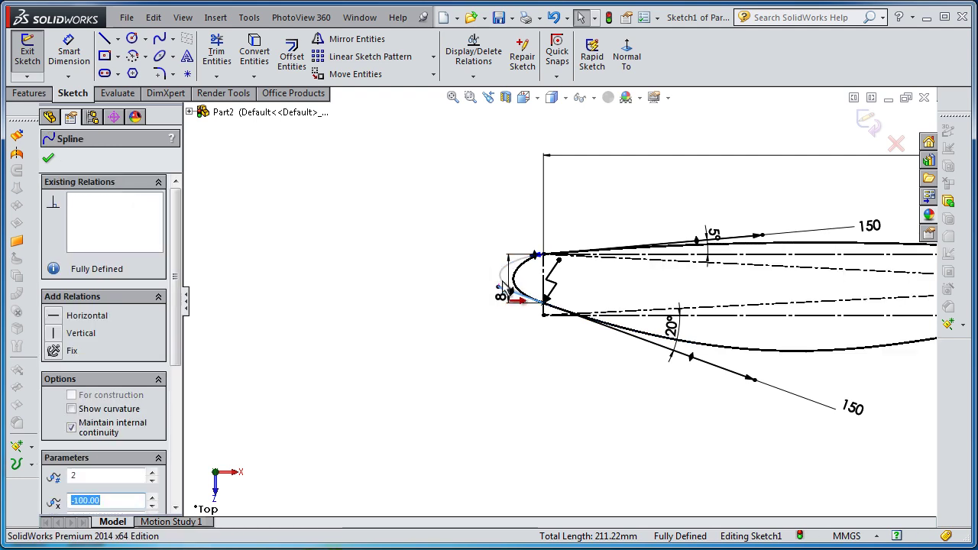
scroll(535, 279, down, 2)
scroll(549, 282, down, 2)
scroll(544, 273, down, 2)
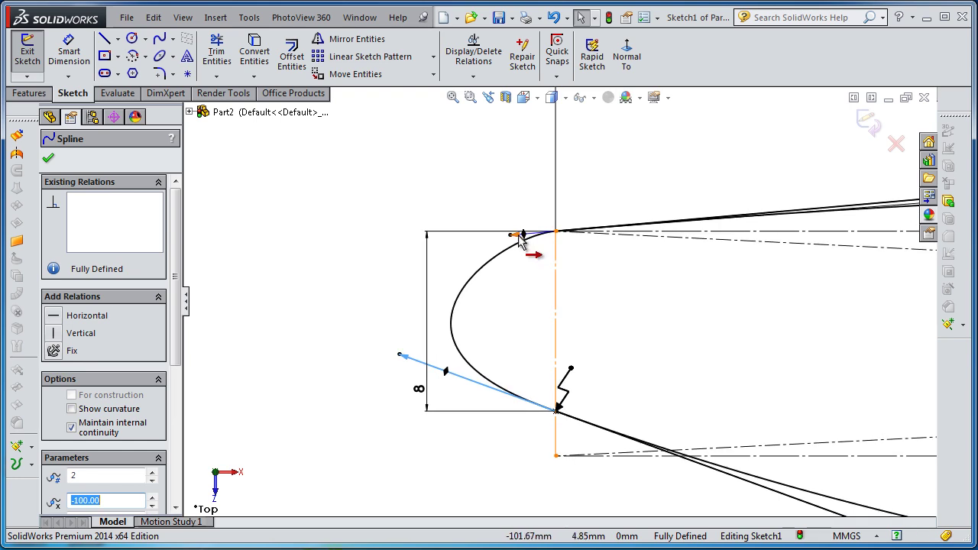
drag(520, 239, 473, 238)
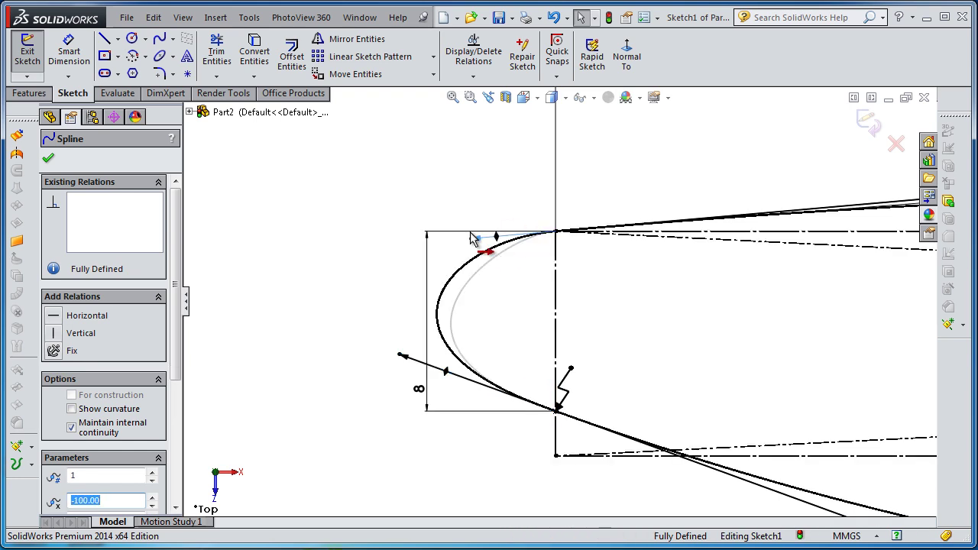
mouse_move(401, 356)
mouse_down()
mouse_move(459, 383)
mouse_move(446, 371)
mouse_up()
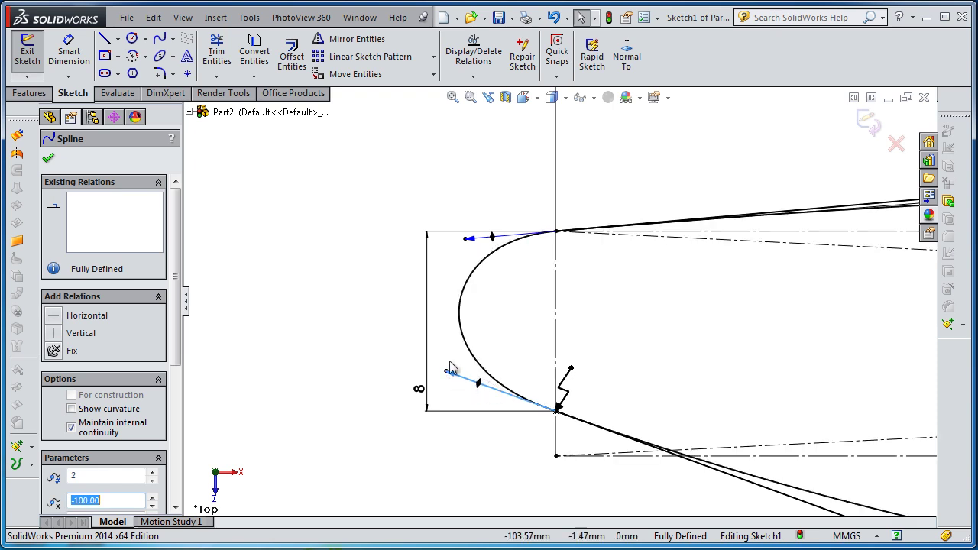
click(48, 159)
- Close the handle end with a vertical line and exit the knife outline sketch
key(f)
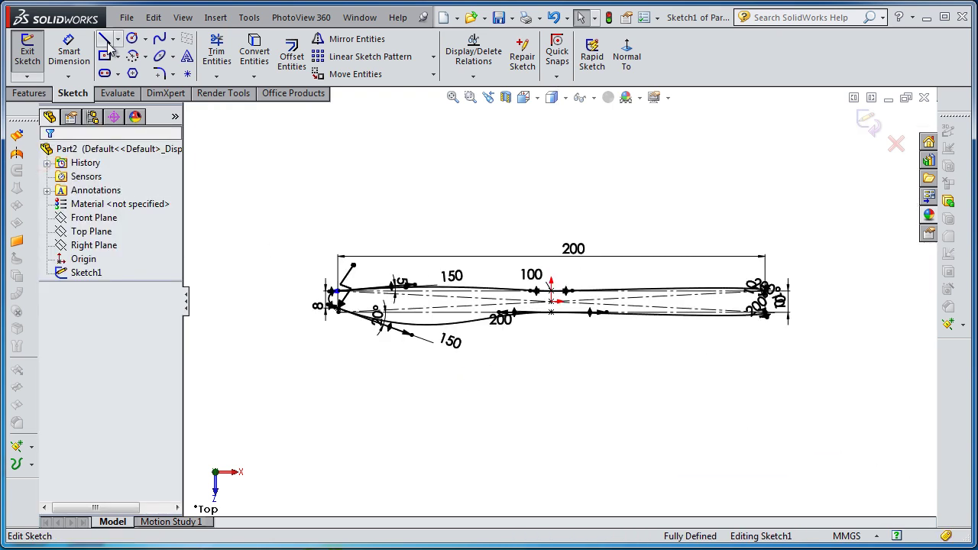
key(l)
scroll(775, 332, down, 3)
scroll(698, 273, down, 3)
scroll(695, 273, down, 3)
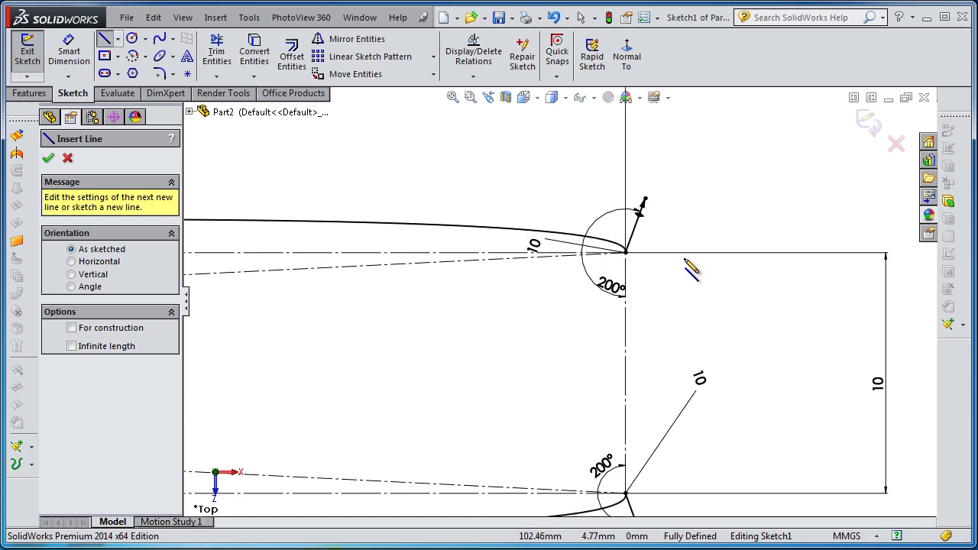
drag(627, 252, 625, 493)
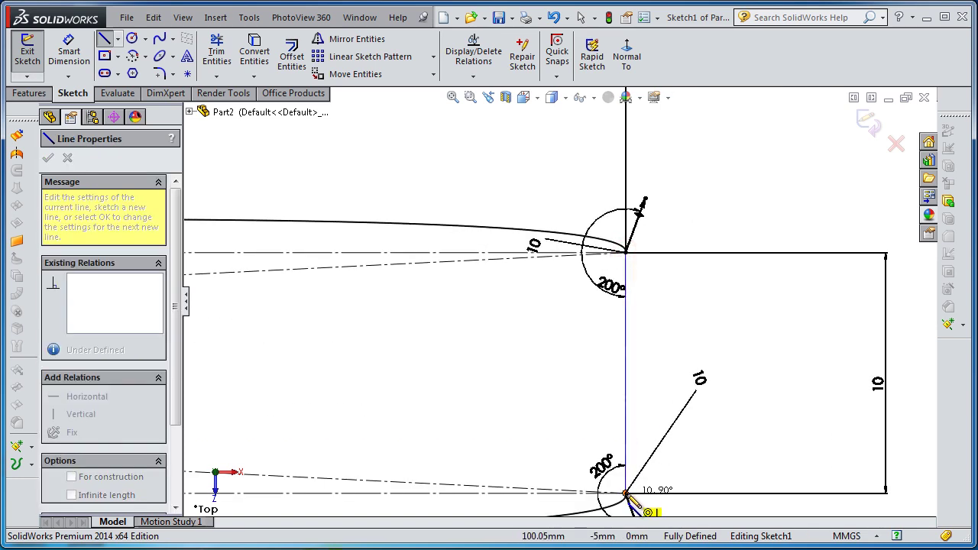
click(869, 129)
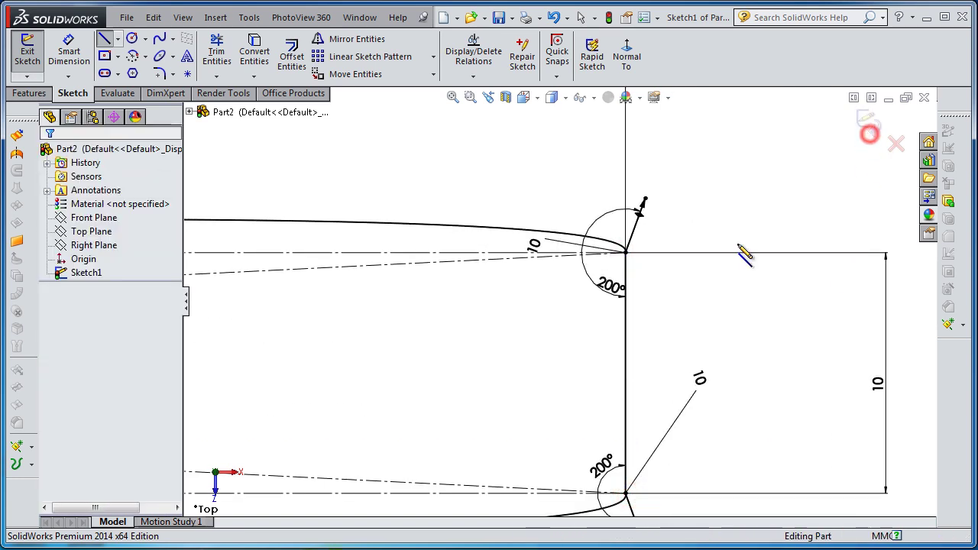
- Extrude the outline 0.5 mm into a solid and orbit to check its thickness
click(82, 273)
click(30, 61)
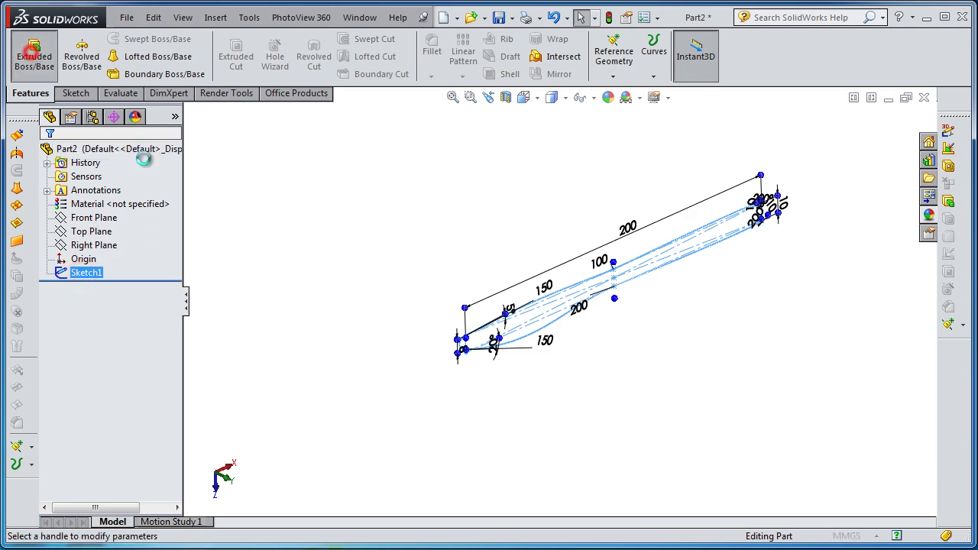
text(0.5)
key(Return)
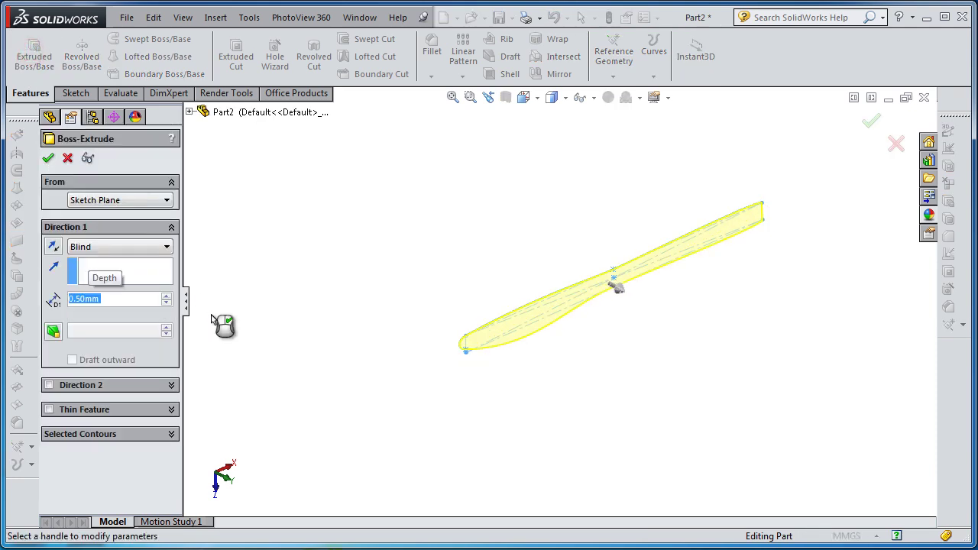
click(48, 159)
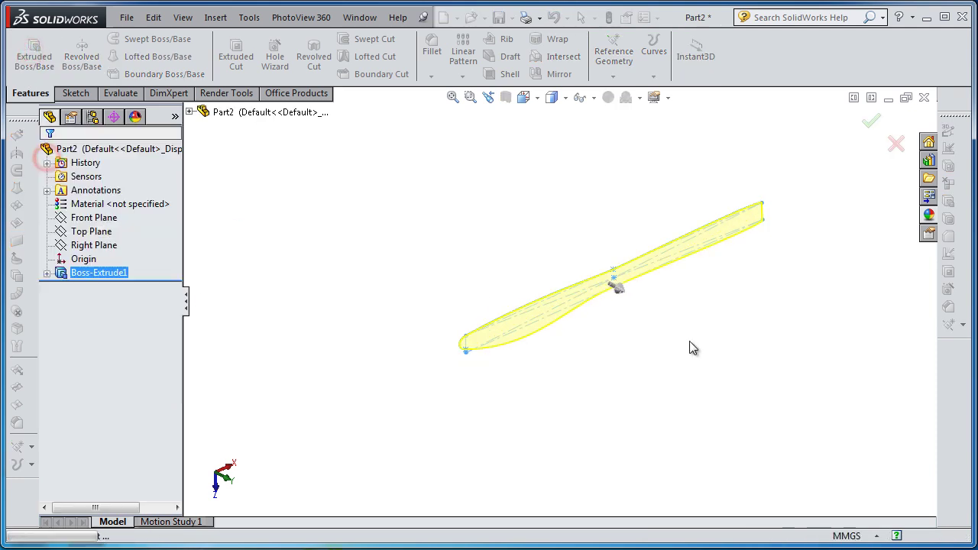
mouse_move(661, 310)
middle_down()
mouse_move(629, 331)
mouse_move(681, 311)
mouse_move(690, 319)
middle_up()
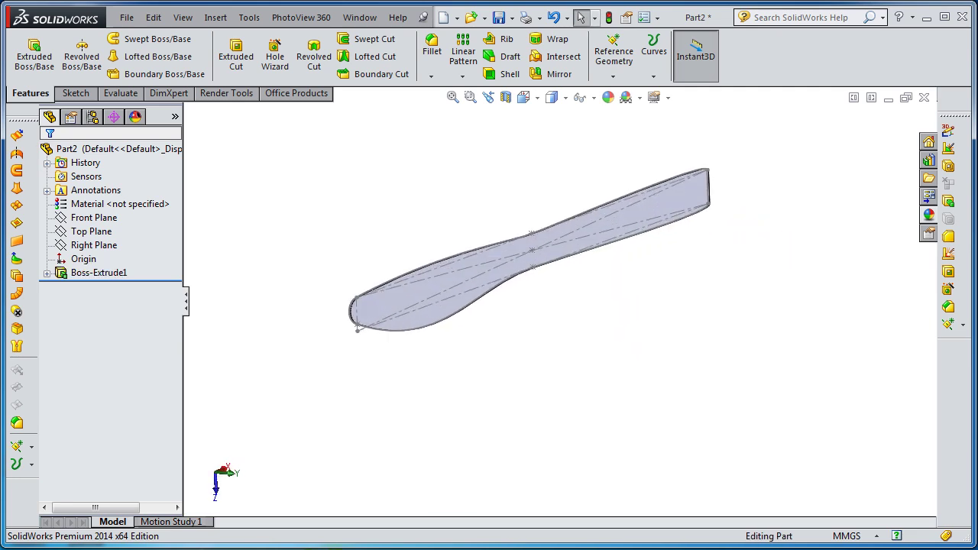
key(ctrl+7)
mouse_move(594, 328)
middle_down()
mouse_move(637, 328)
mouse_move(459, 321)
middle_up()
- Hide the knife outline sketch and orbit the body to lie nearly horizontal
click(47, 273)
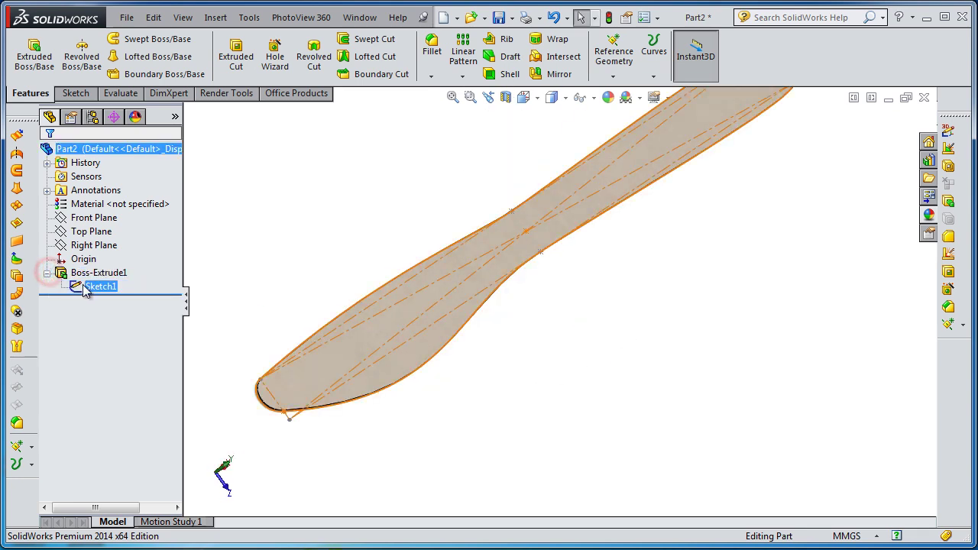
click(85, 285)
click(92, 261)
middle_drag(505, 349, 459, 347)
scroll(668, 262, down, 5)
mouse_move(668, 262)
middle_down()
mouse_move(614, 269)
mouse_move(659, 365)
mouse_move(705, 327)
mouse_move(673, 280)
mouse_move(694, 240)
mouse_move(695, 271)
middle_up()
scroll(630, 285, up, 3)
- Start a sketch on the knife's flat face and convert its top and bottom outline edges
click(641, 297)
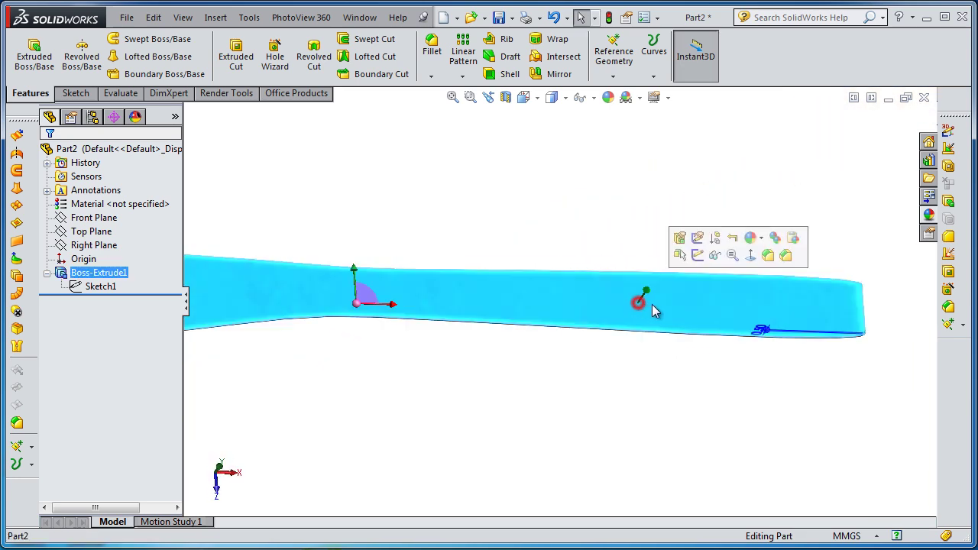
click(699, 258)
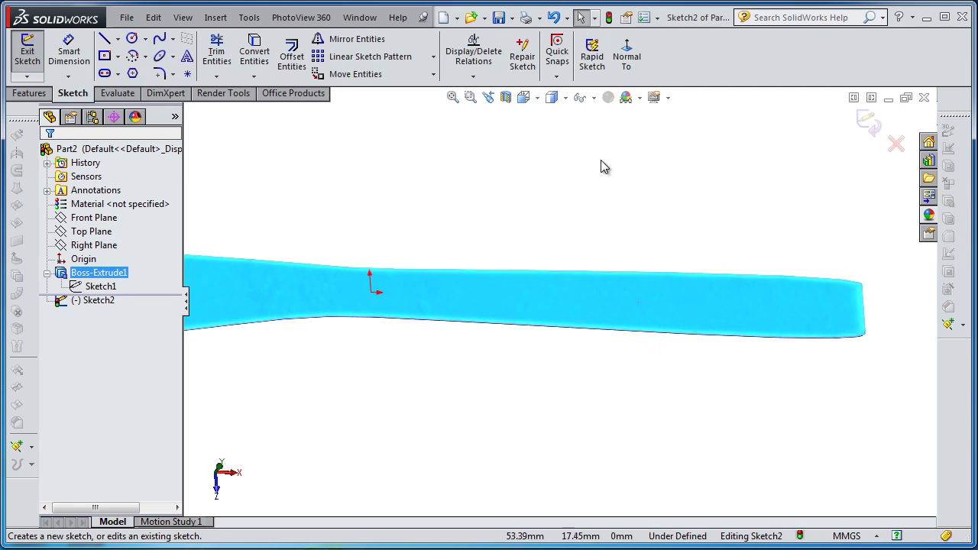
click(627, 53)
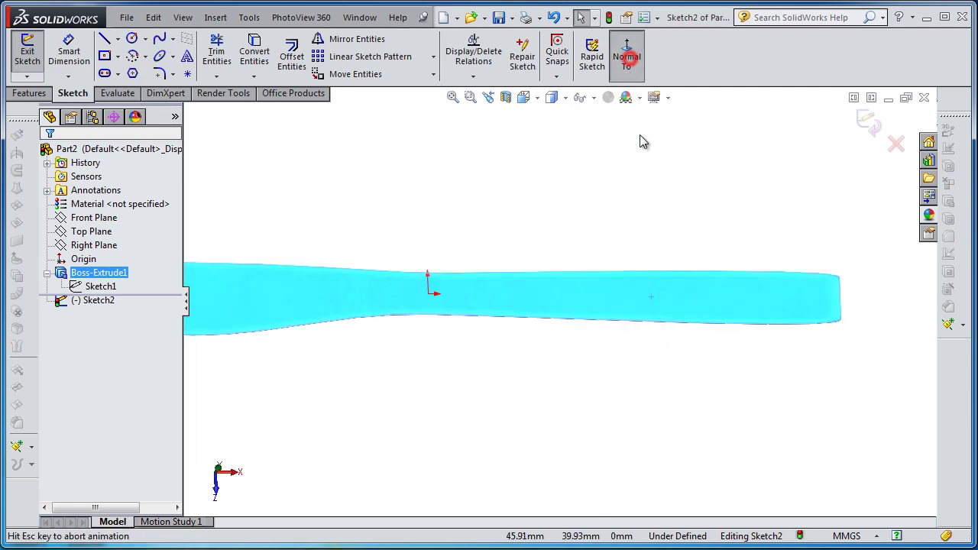
click(627, 280)
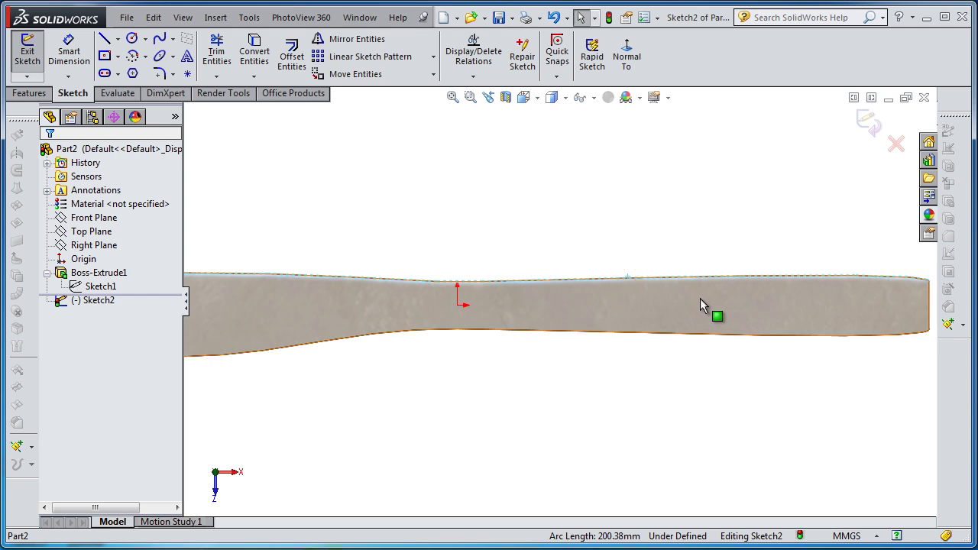
click(695, 228)
click(690, 277)
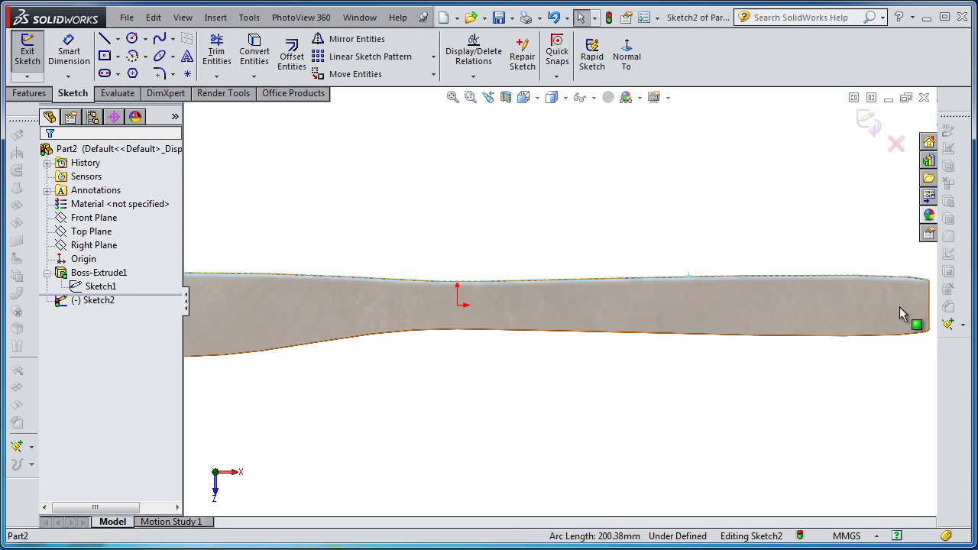
ctrl+click(915, 334)
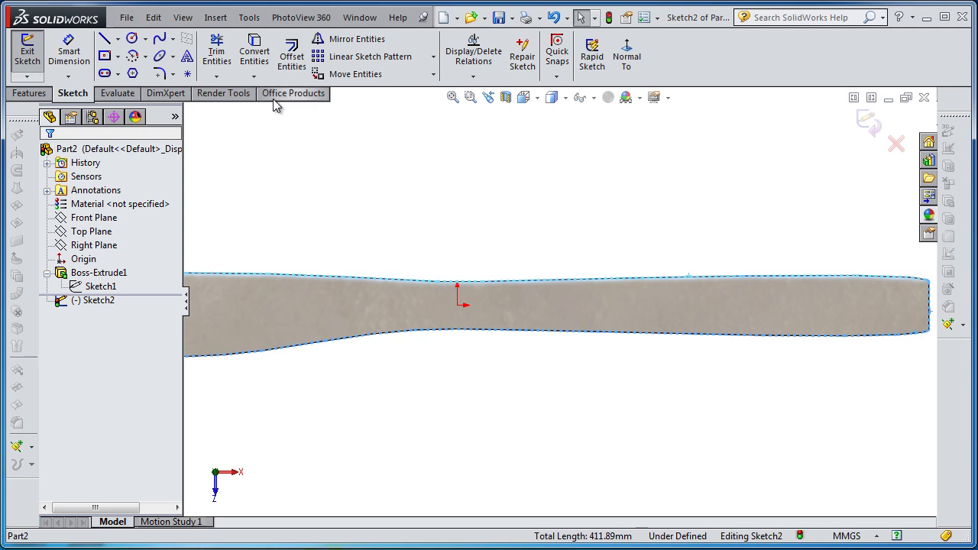
click(260, 64)
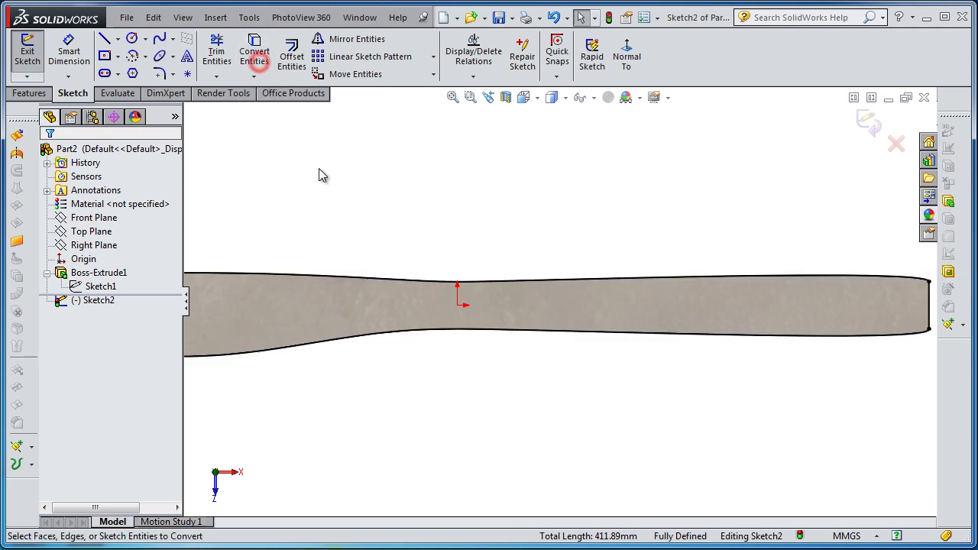
- Draw a vertical line at the narrow waist and trim away the extra bottom segments
click(104, 40)
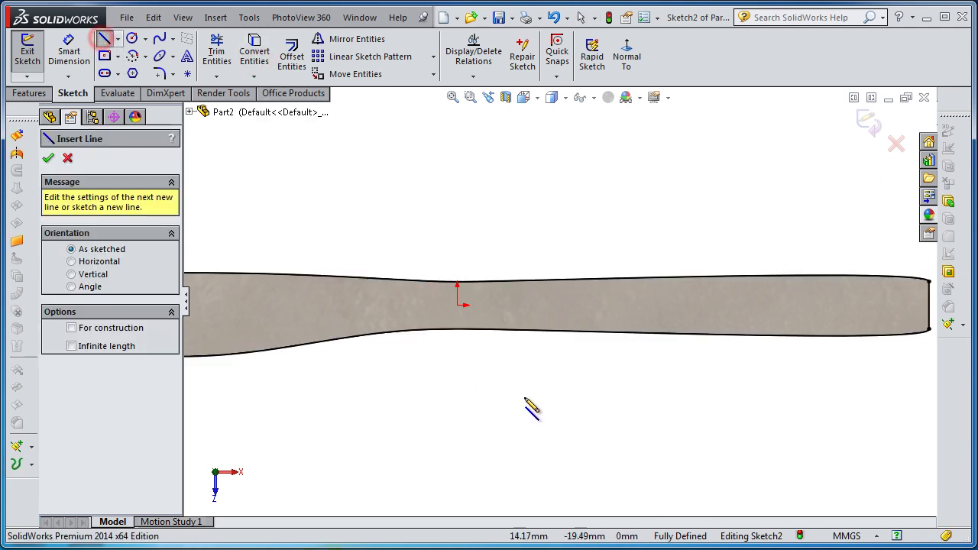
click(458, 331)
click(457, 282)
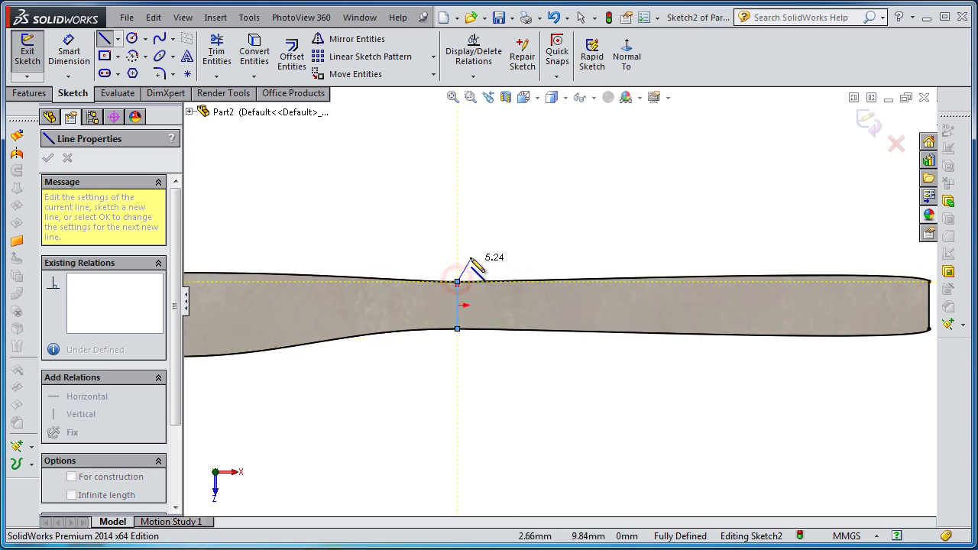
key(Escape)
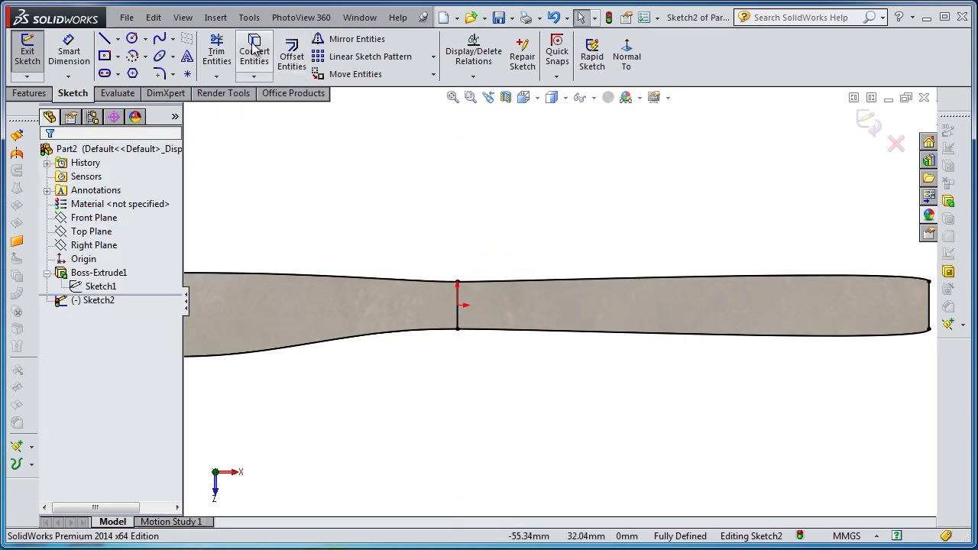
click(216, 53)
drag(351, 174, 398, 419)
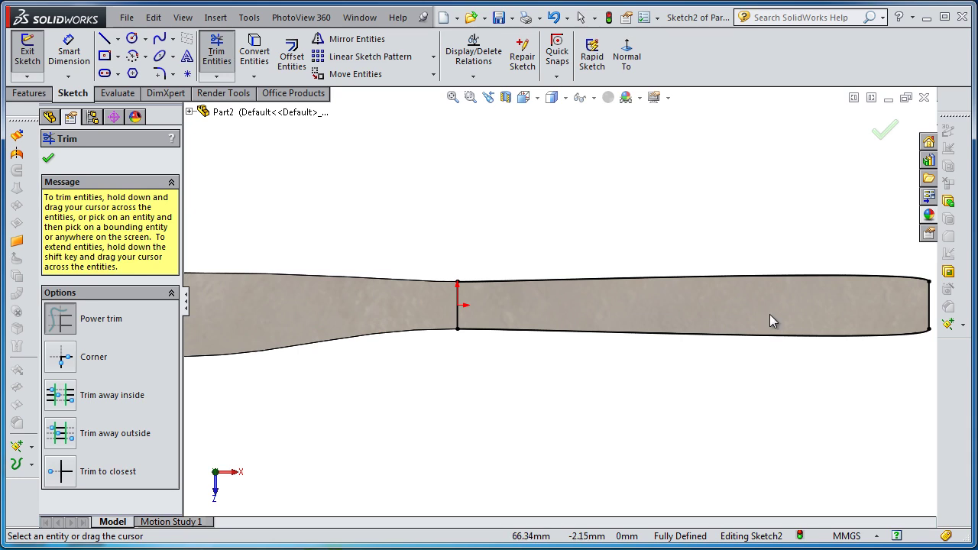
click(891, 134)
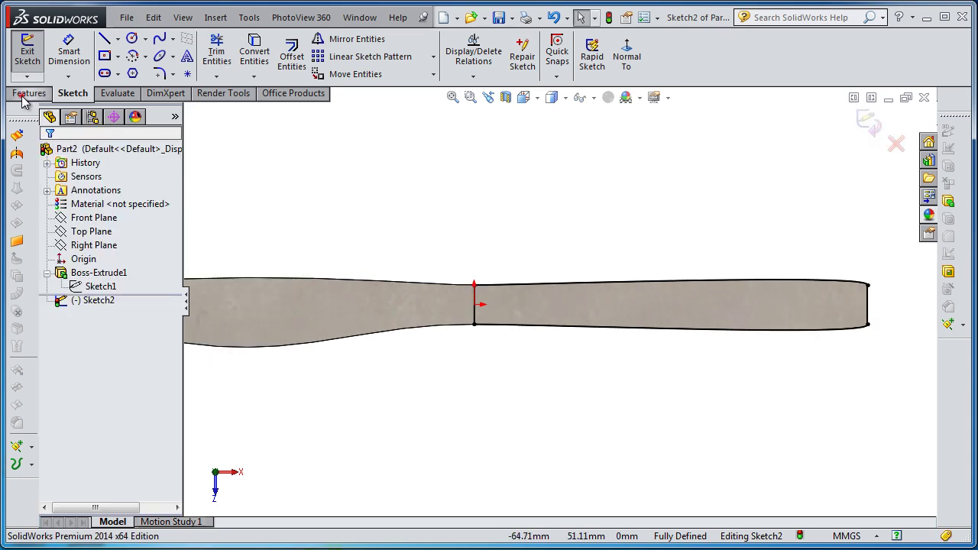
click(29, 94)
- Extrude the handle sketch 1.25 mm as Boss-Extrude2 and orbit to inspect it
click(35, 60)
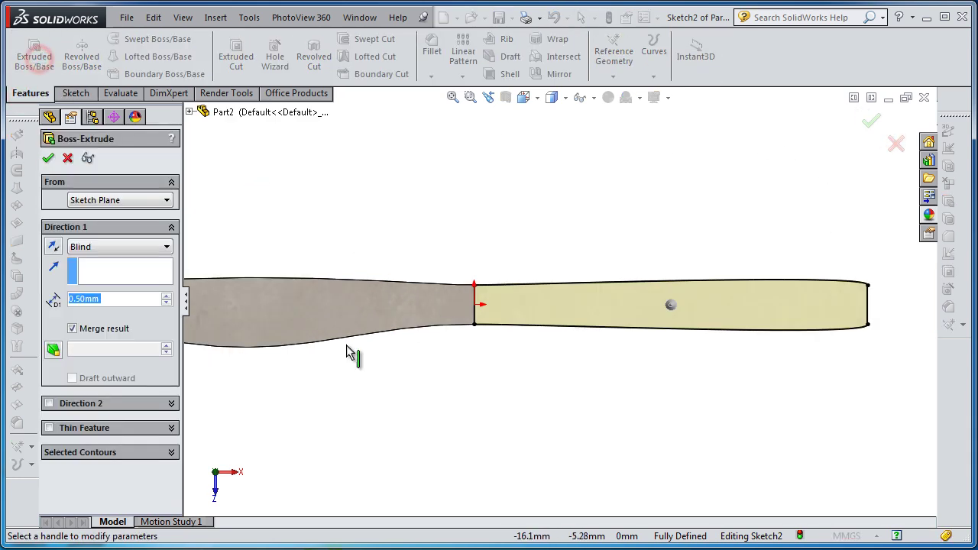
text(1.25)
middle_drag(581, 274, 632, 379)
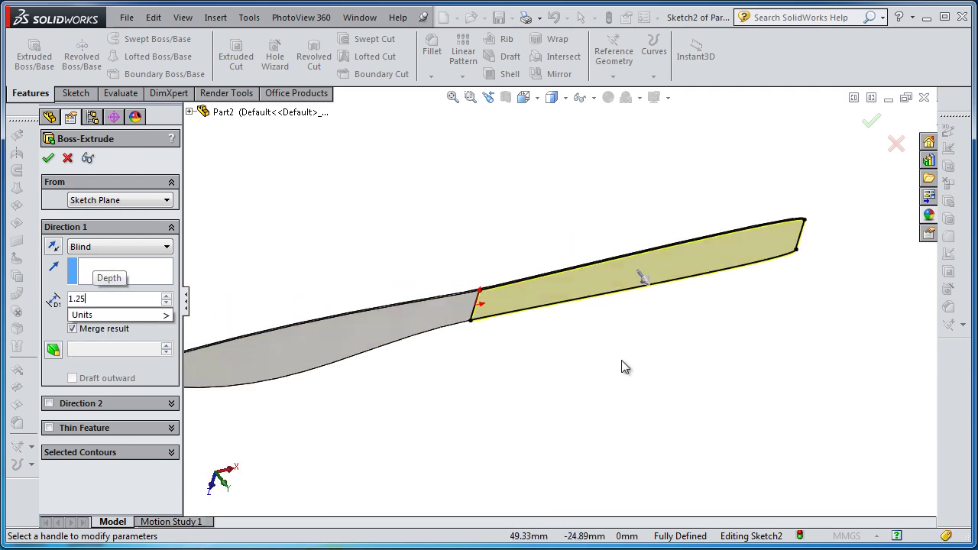
key(Return)
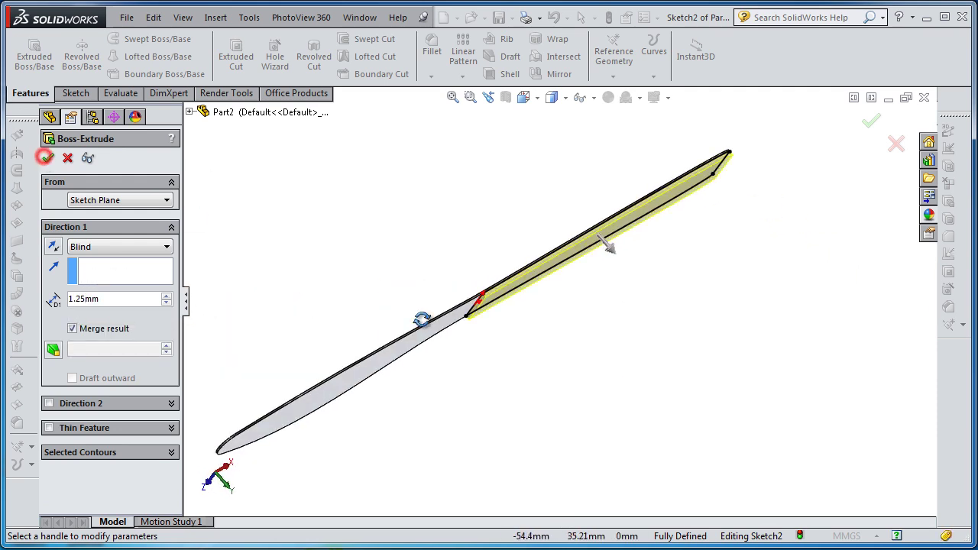
click(47, 158)
mouse_move(525, 355)
middle_down()
mouse_move(477, 269)
mouse_move(473, 228)
middle_up()
click(472, 227)
mouse_move(490, 276)
middle_down()
mouse_move(539, 260)
mouse_move(499, 253)
middle_up()
middle_drag(712, 354, 715, 359)
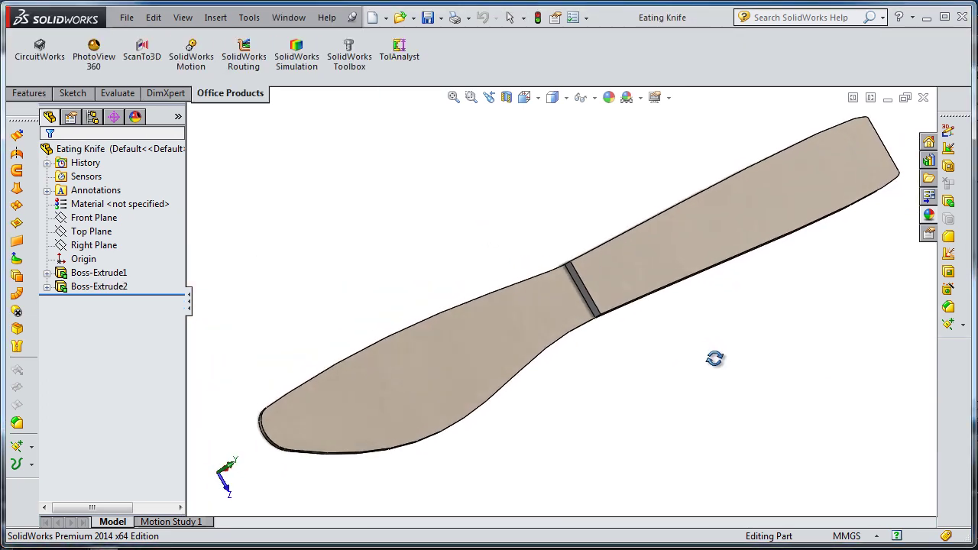
- Draft the step face at 86.5° using the handle top face as the neutral plane
click(25, 92)
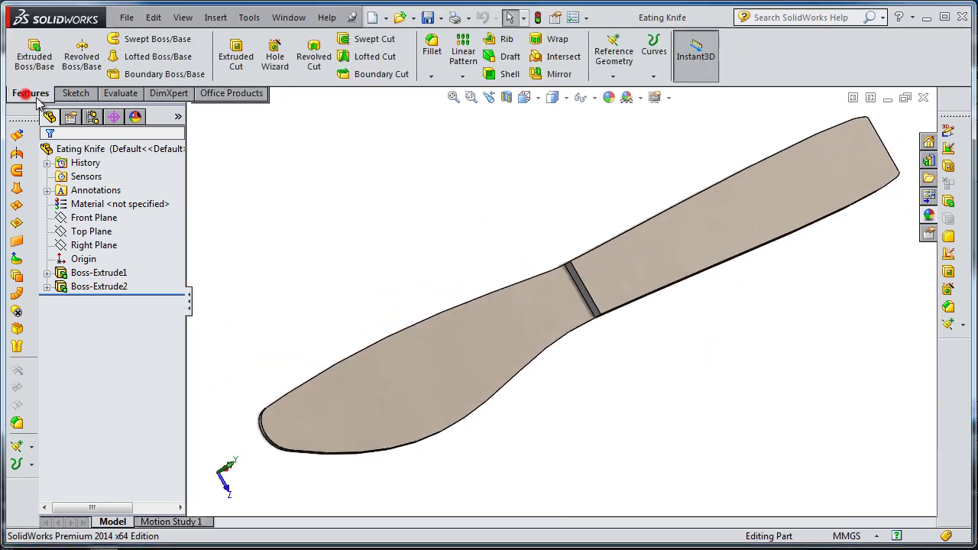
click(508, 57)
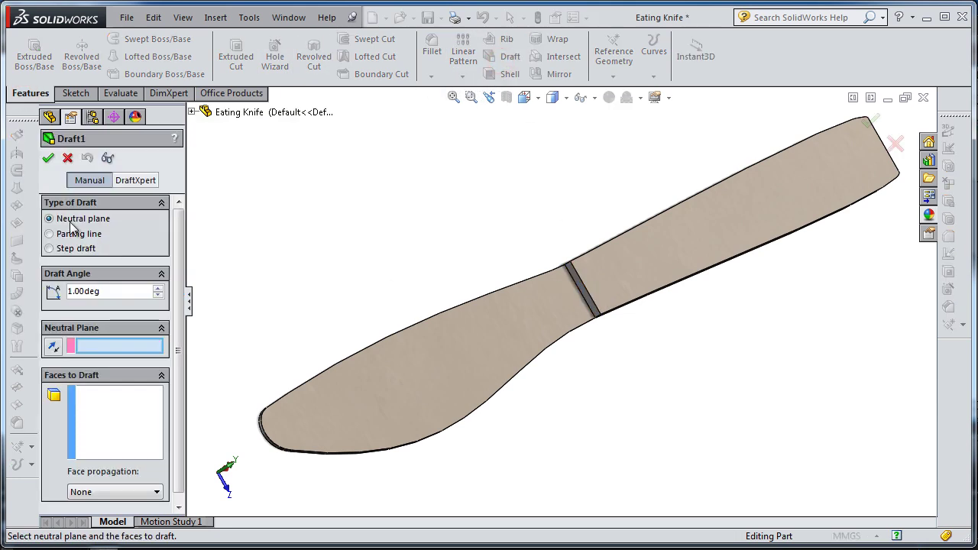
click(618, 260)
scroll(596, 286, down, 3)
scroll(569, 349, down, 2)
click(569, 351)
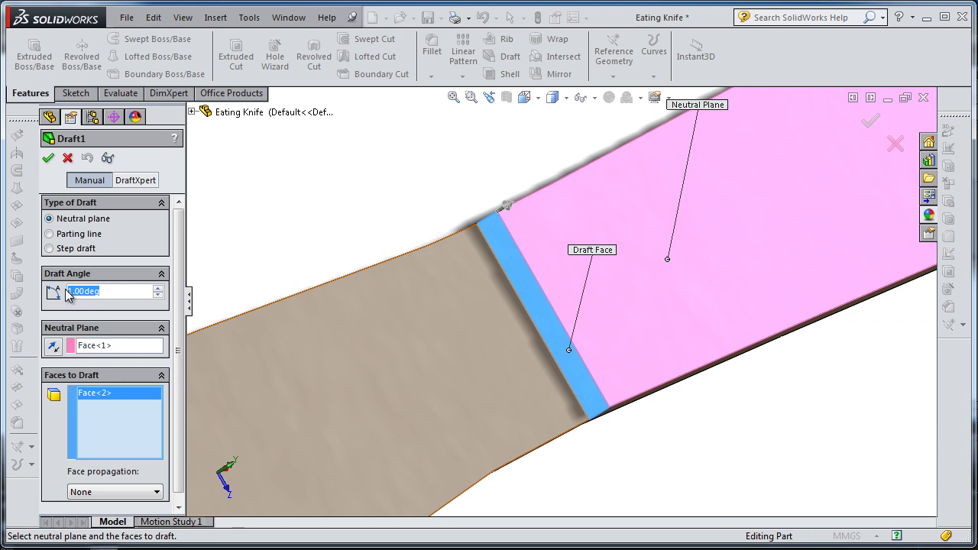
text(86.5)
key(Return)
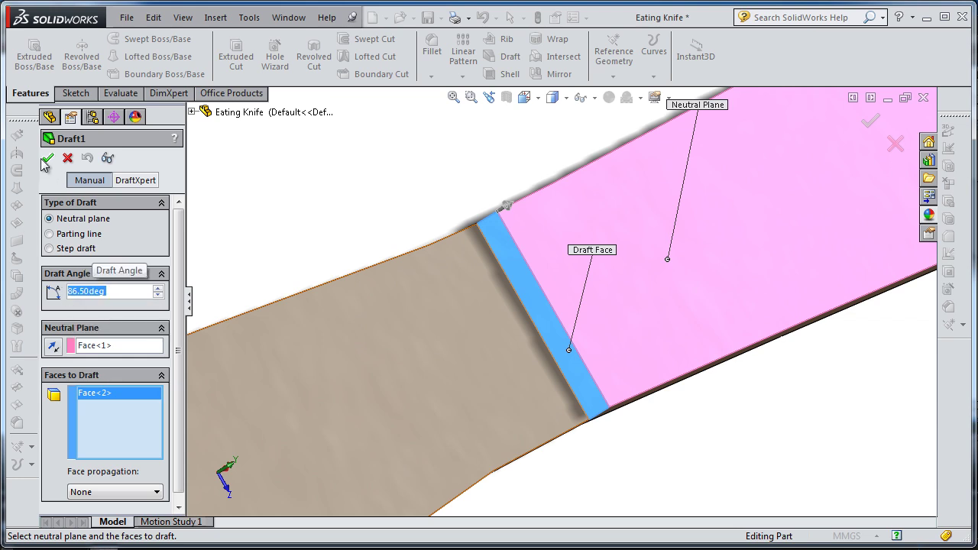
click(48, 158)
scroll(479, 304, up, 2)
scroll(451, 334, up, 3)
scroll(406, 361, up, 2)
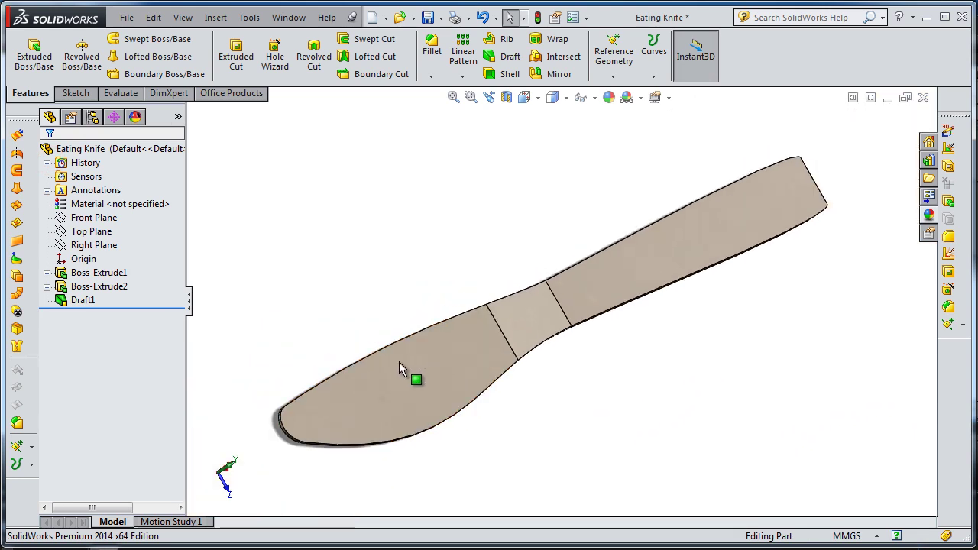
scroll(406, 362, down, 2)
- Start a sketch on the blade face and convert the blade's lower edge into it
click(376, 379)
click(428, 342)
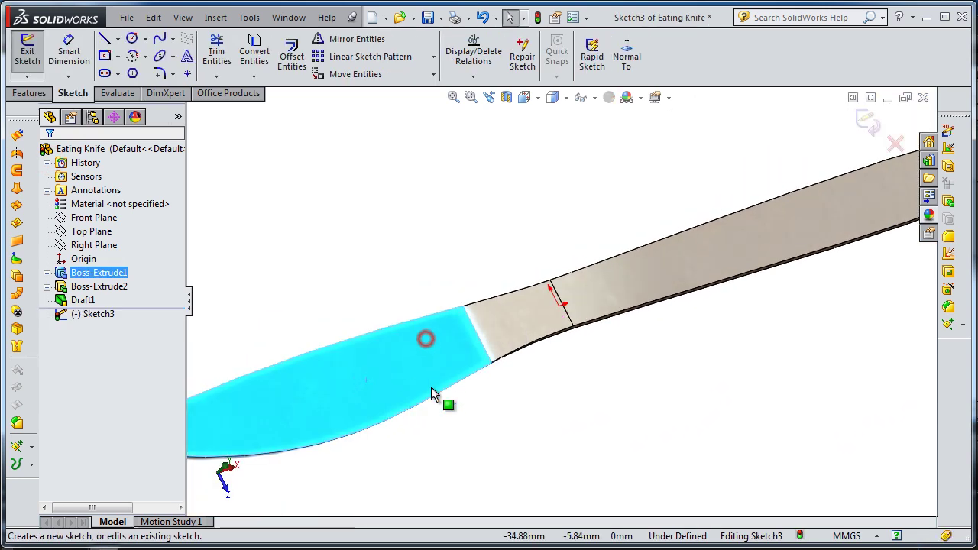
click(429, 395)
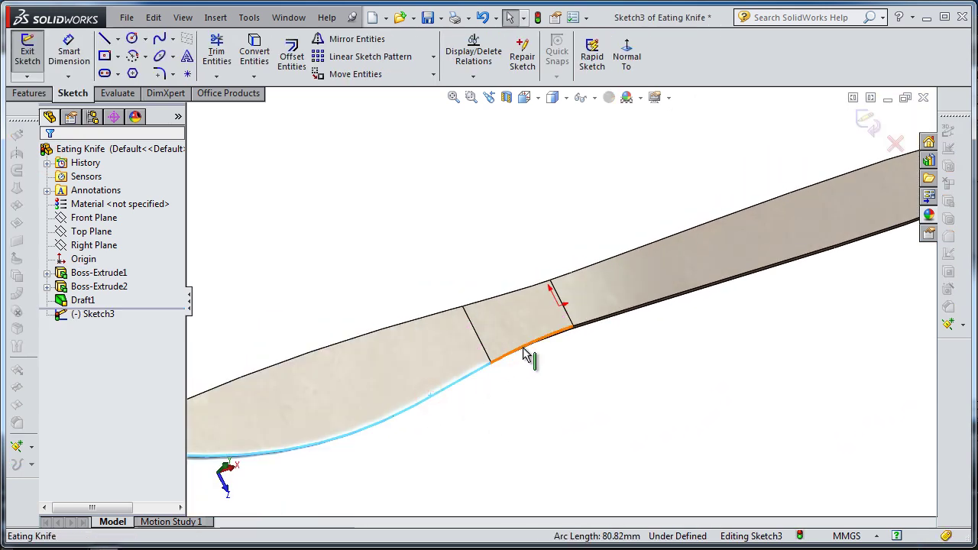
click(249, 57)
scroll(334, 275, up, 3)
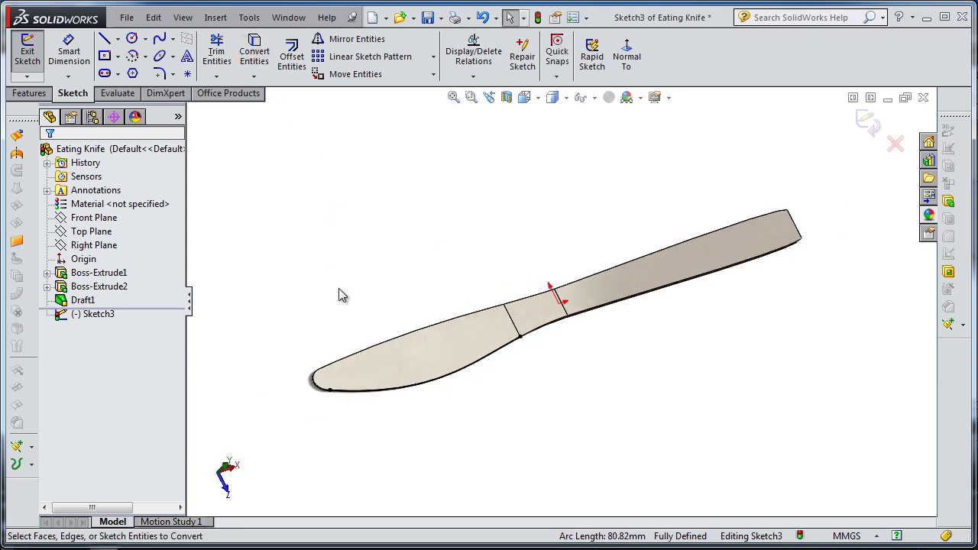
scroll(321, 284, down, 2)
- Draw a short line at the blade tip and make it tangent to the converted edge
click(105, 40)
scroll(350, 489, up, 2)
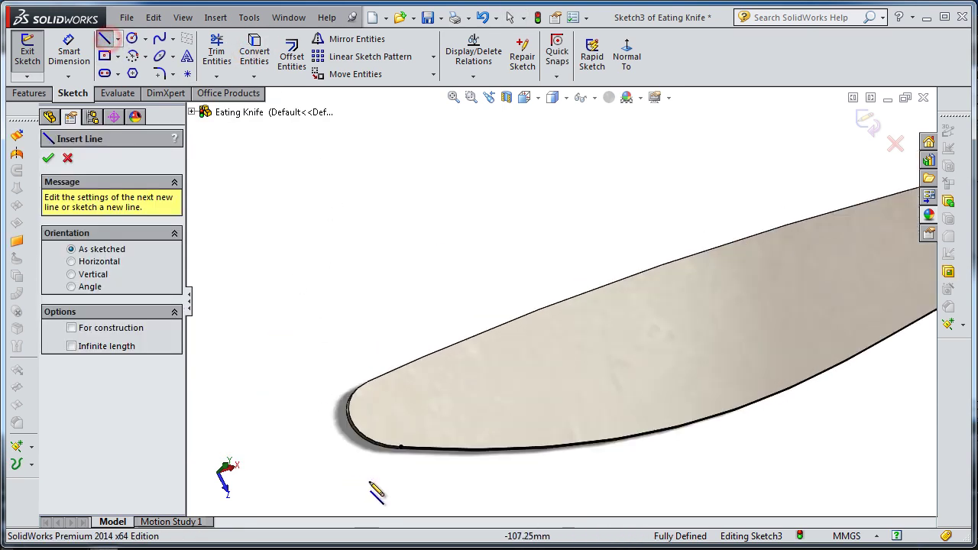
click(400, 448)
click(325, 443)
key(Escape)
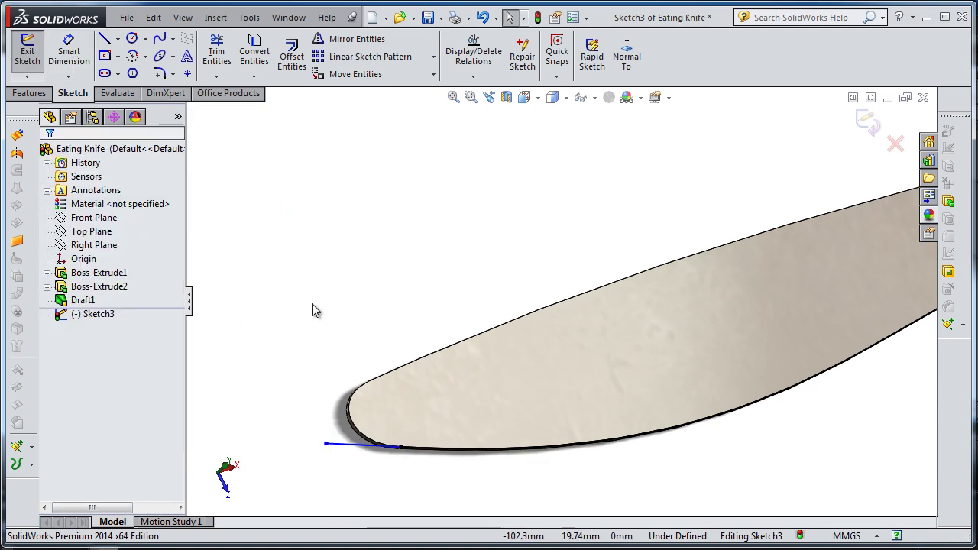
click(355, 447)
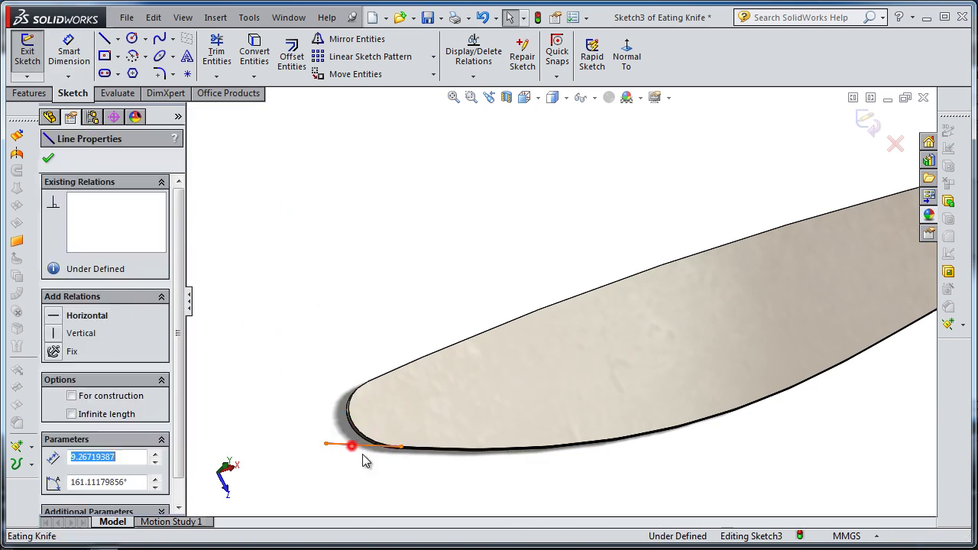
click(440, 449)
scroll(564, 465, down, 3)
scroll(598, 404, up, 2)
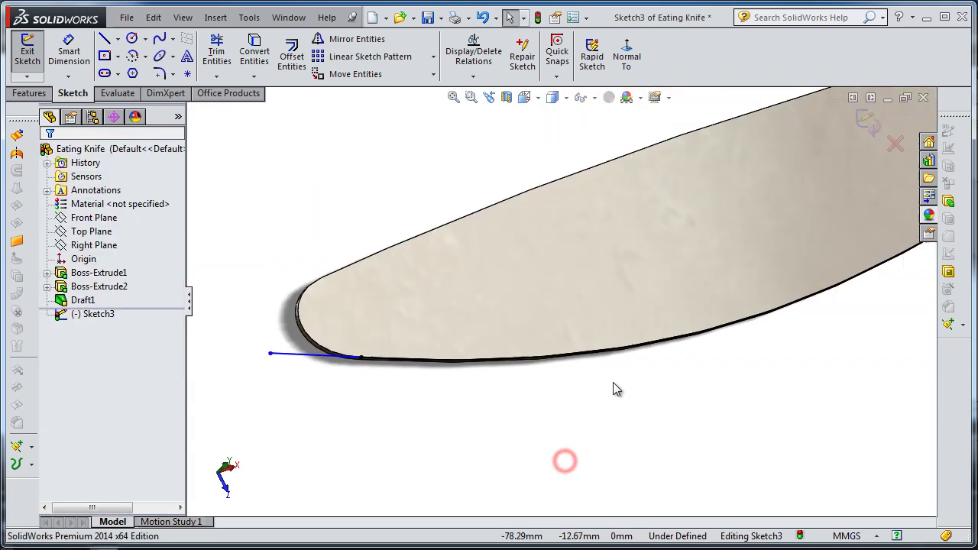
click(376, 365)
ctrl+click(334, 356)
click(389, 293)
- Dimension the tip line to 5 mm and exit Sketch3
click(68, 53)
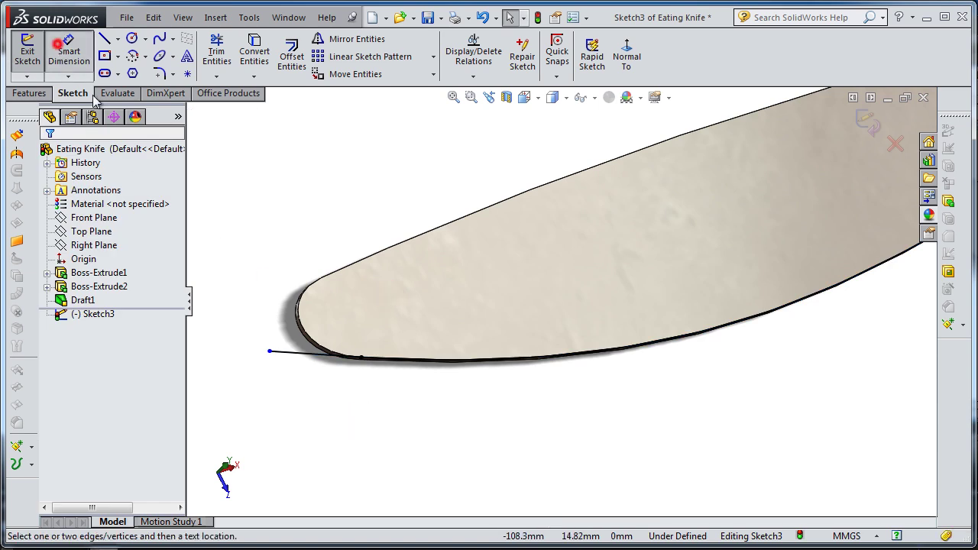
click(269, 352)
click(361, 360)
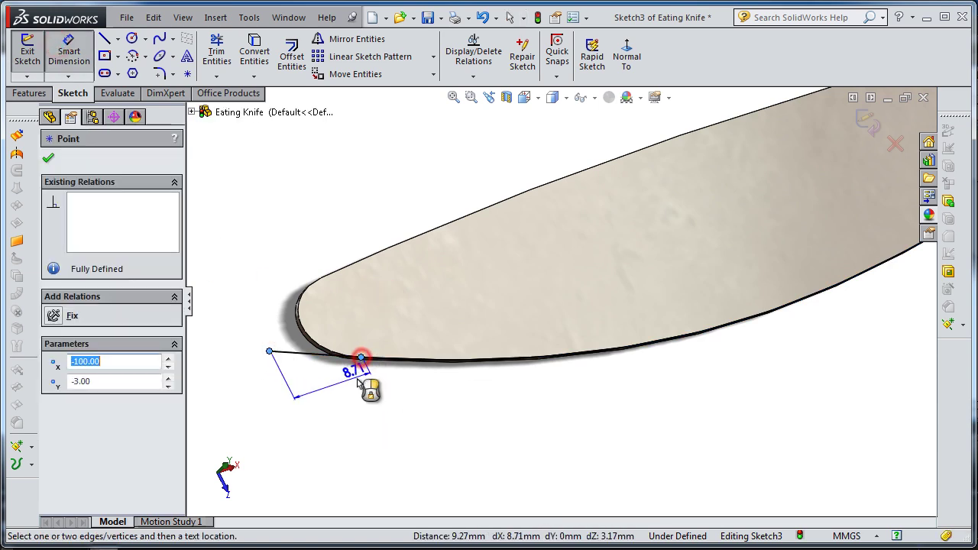
click(367, 387)
text(5)
key(Return)
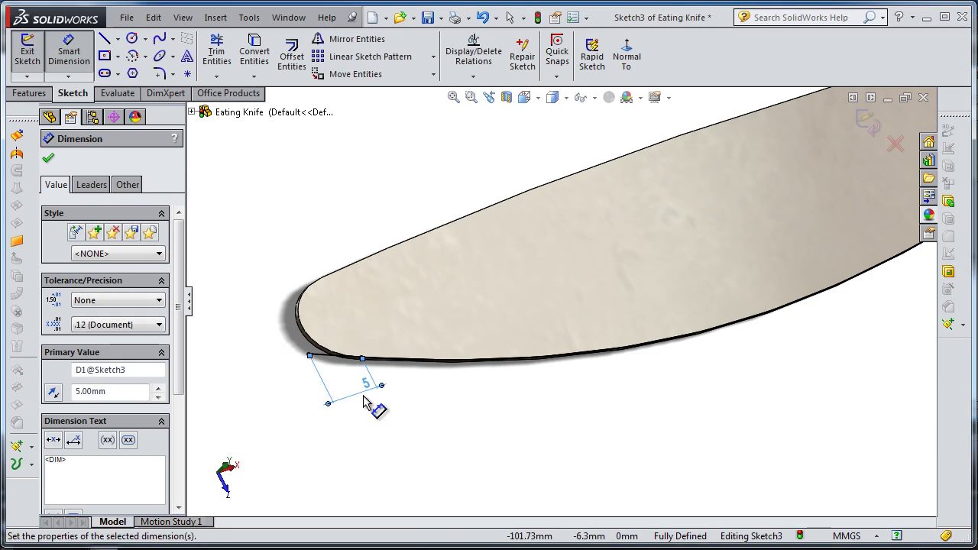
click(880, 123)
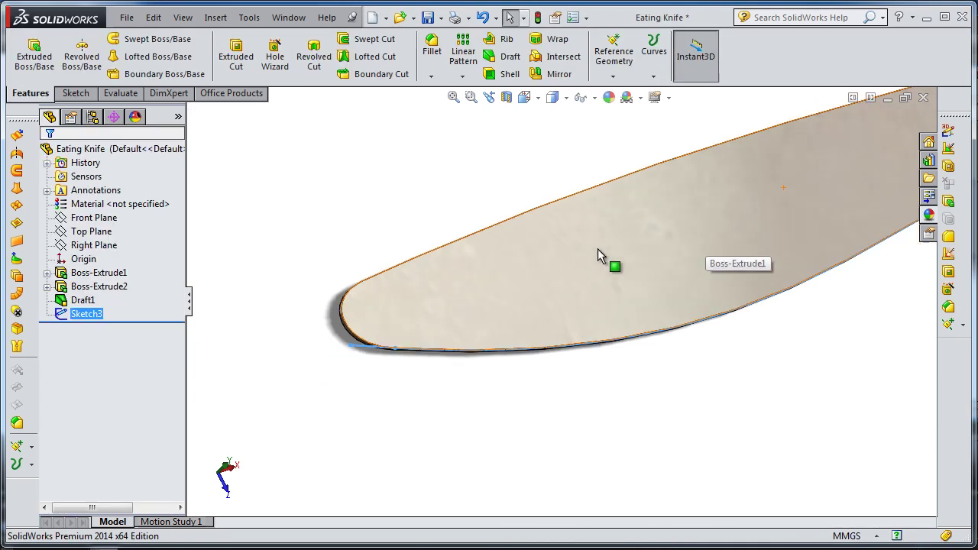
- Create Plane1 through Sketch3's tip point, referenced to the Right Plane
click(613, 77)
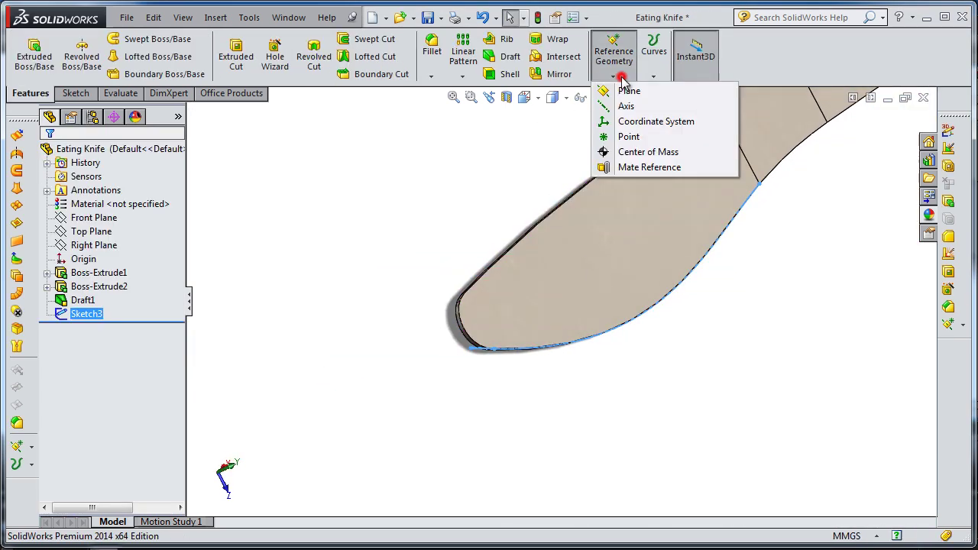
click(634, 87)
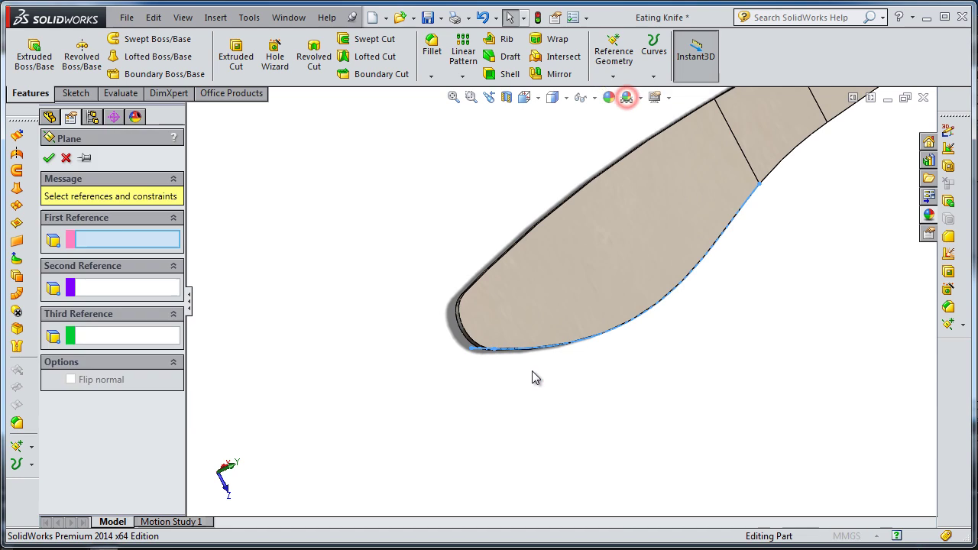
click(472, 351)
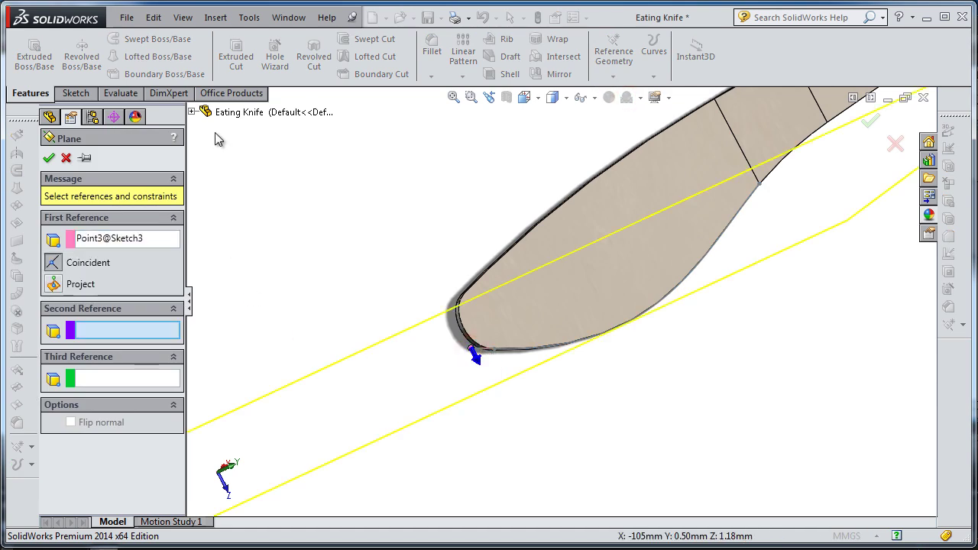
click(193, 112)
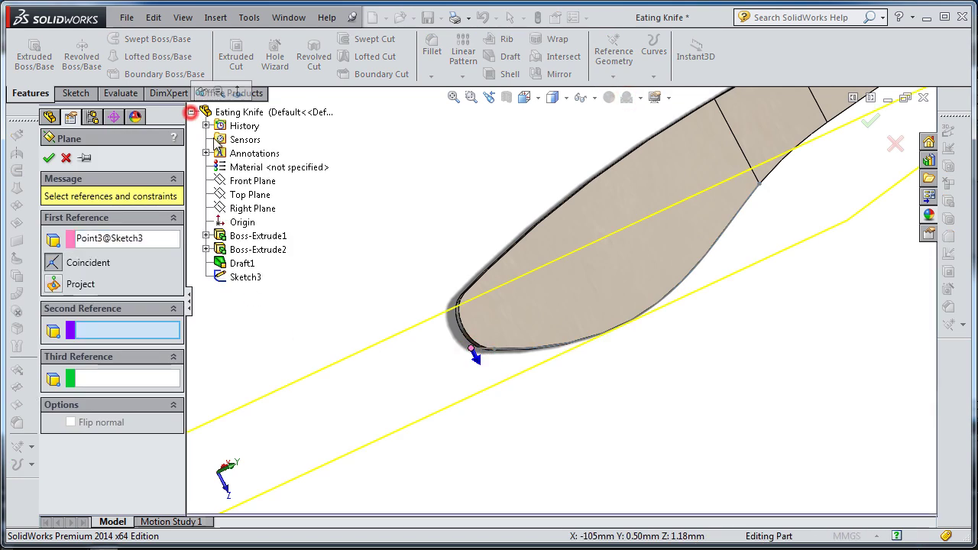
click(249, 208)
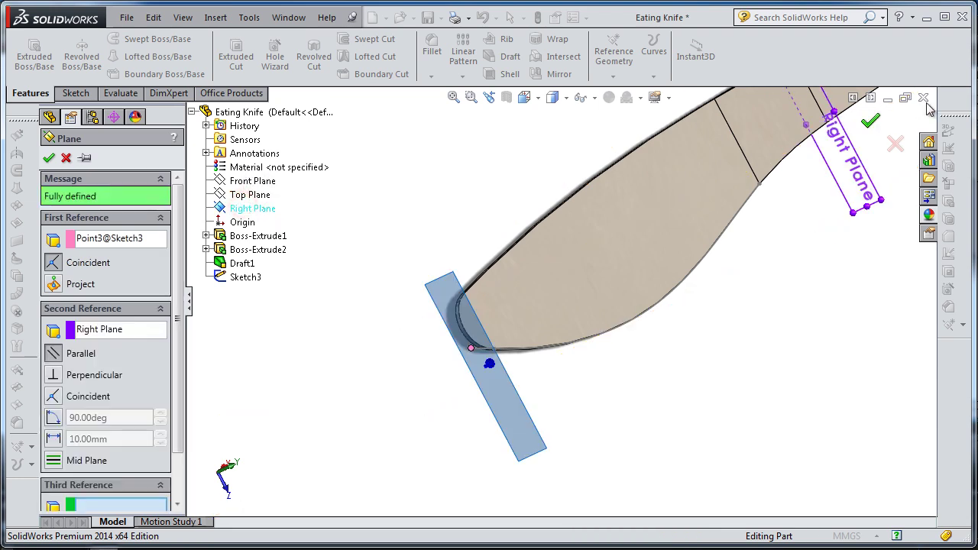
click(857, 119)
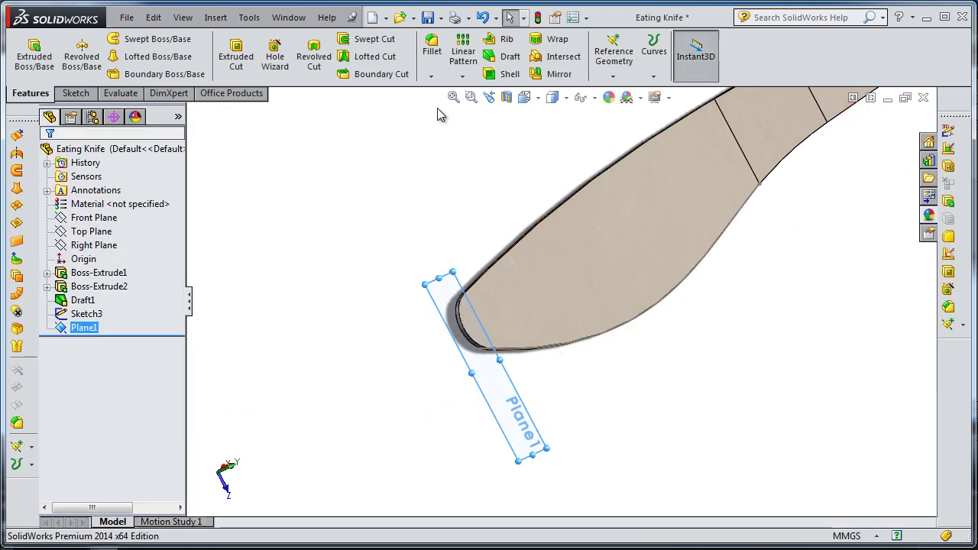
click(141, 398)
click(84, 328)
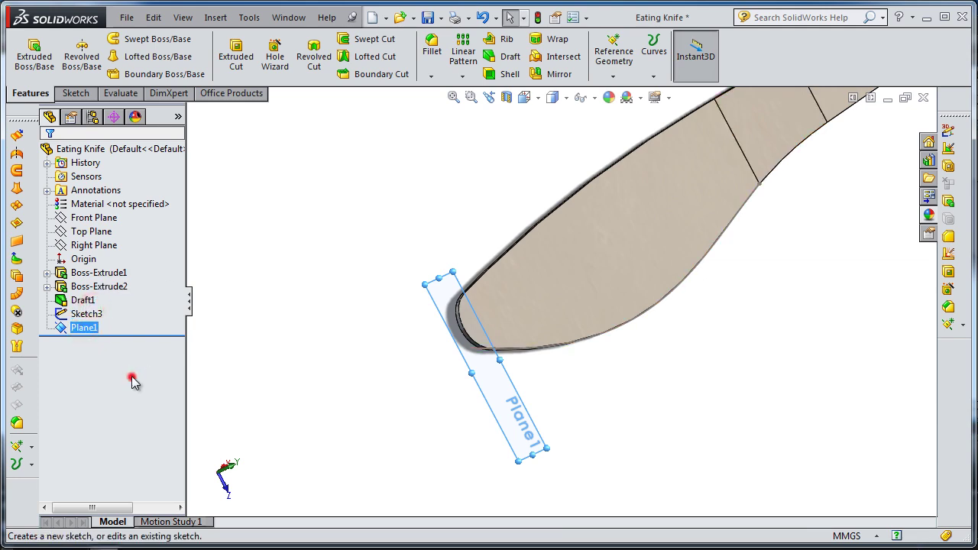
- Open a new sketch on Plane1 and view it square-on
click(67, 328)
click(78, 304)
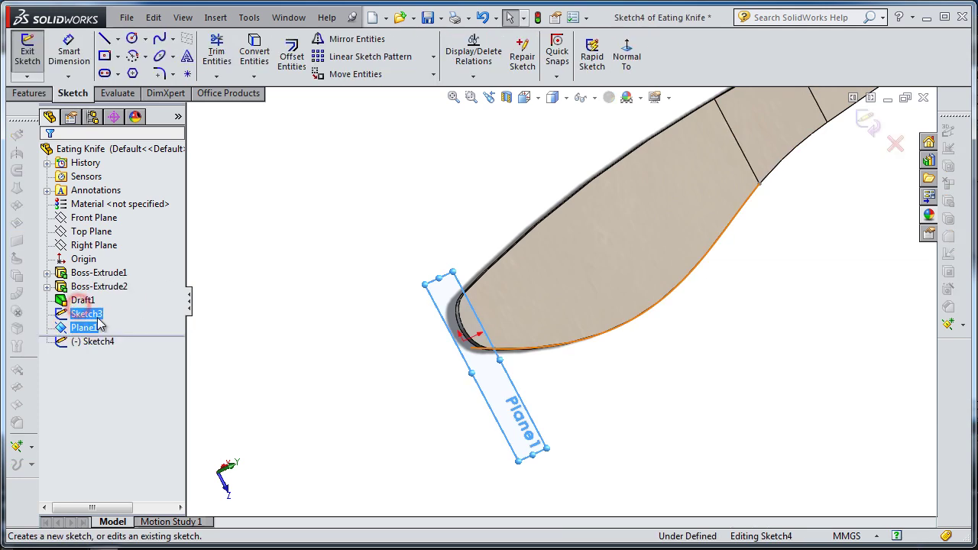
click(631, 64)
click(632, 64)
scroll(559, 247, down, 2)
scroll(559, 247, down, 2)
- Draw a closed four-line wedge profile straddling the knife's edge
click(104, 39)
scroll(308, 335, down, 2)
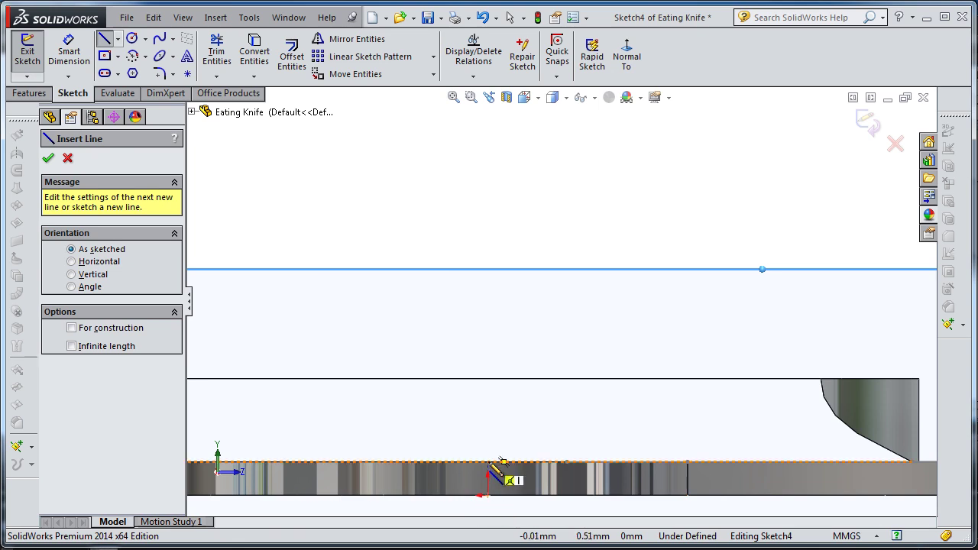
click(490, 462)
click(489, 434)
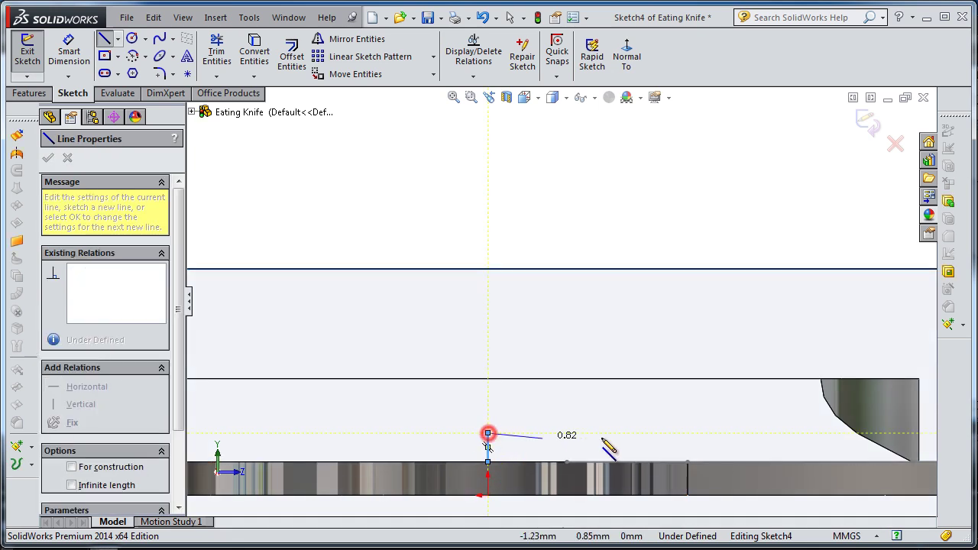
scroll(596, 442, up, 2)
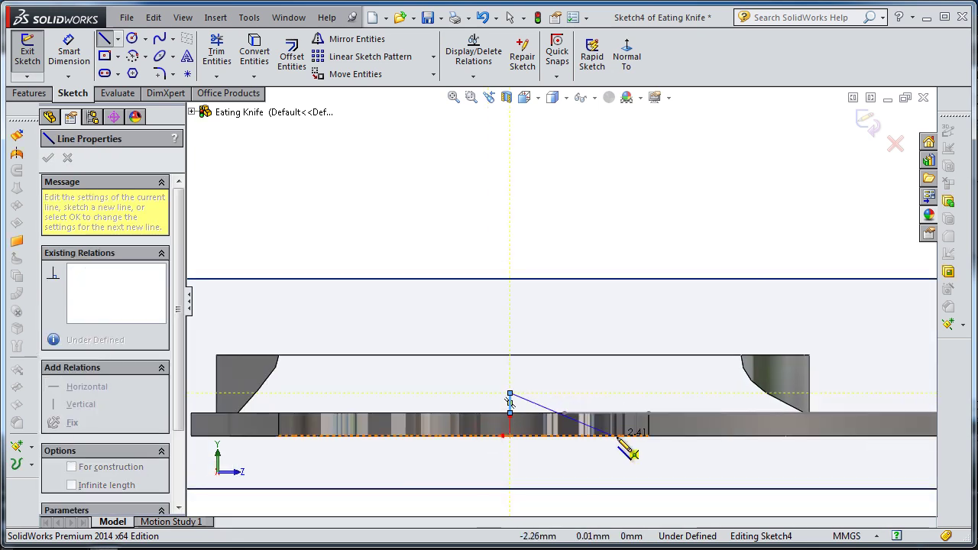
click(629, 395)
click(629, 428)
click(510, 414)
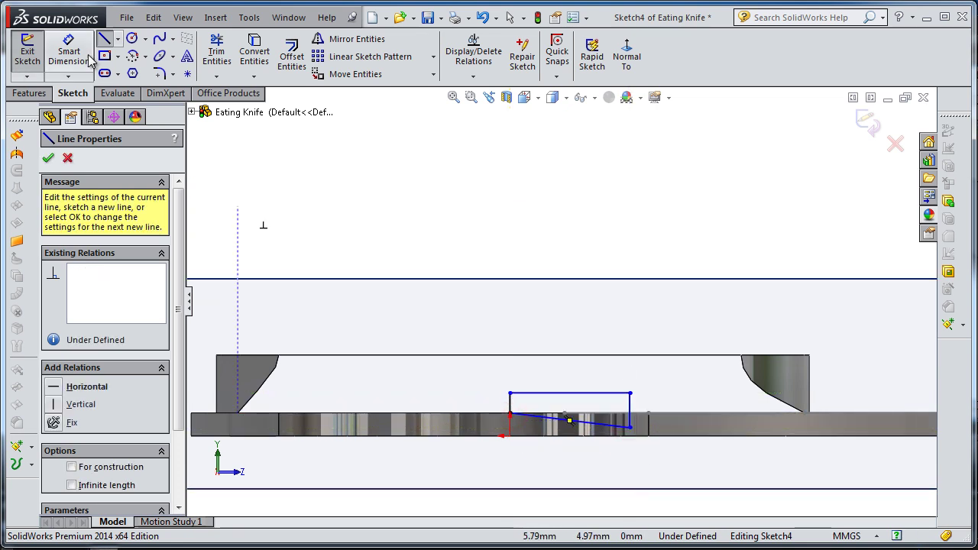
- Dimension the left line 0.5 mm and the top line 1.5 mm
click(64, 61)
click(510, 406)
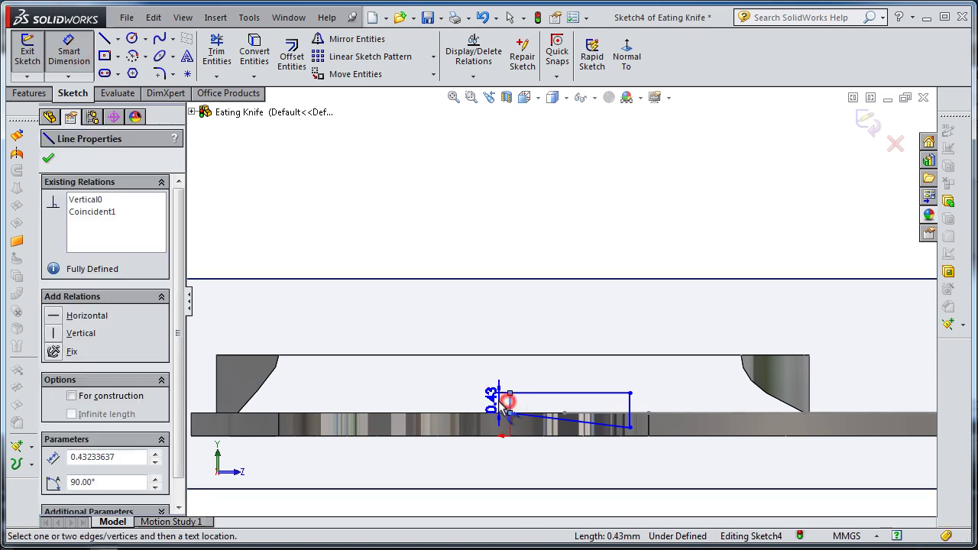
click(497, 405)
text(0.5)
key(Return)
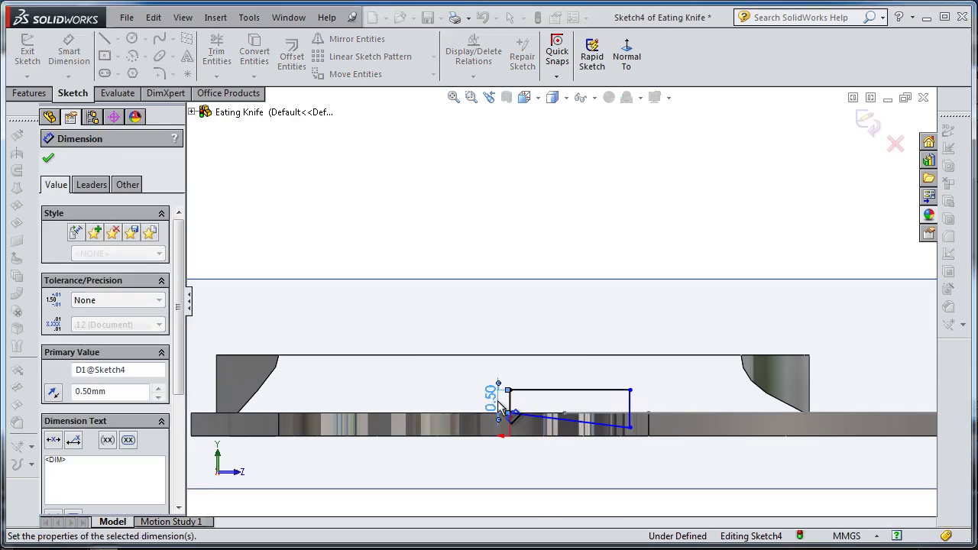
click(578, 391)
click(575, 380)
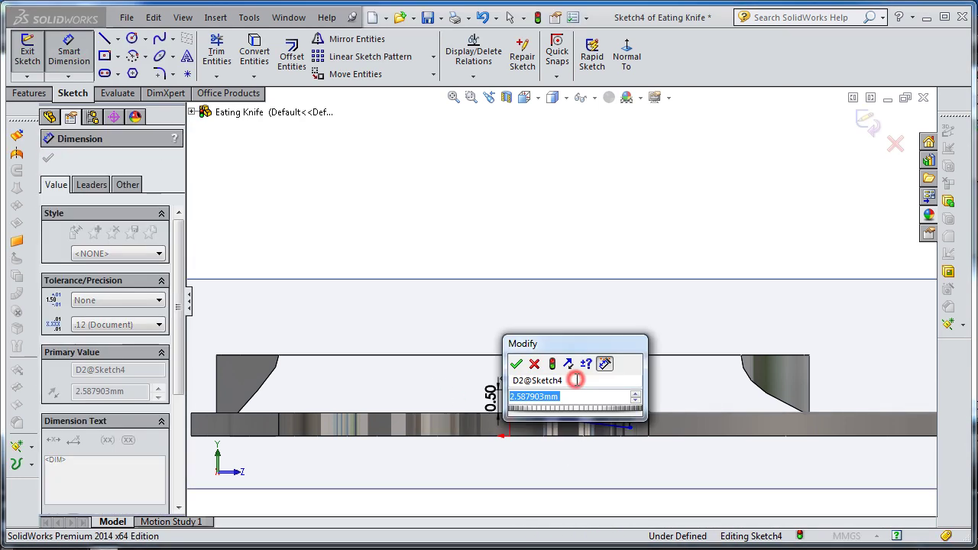
text(1.25)
key(Return)
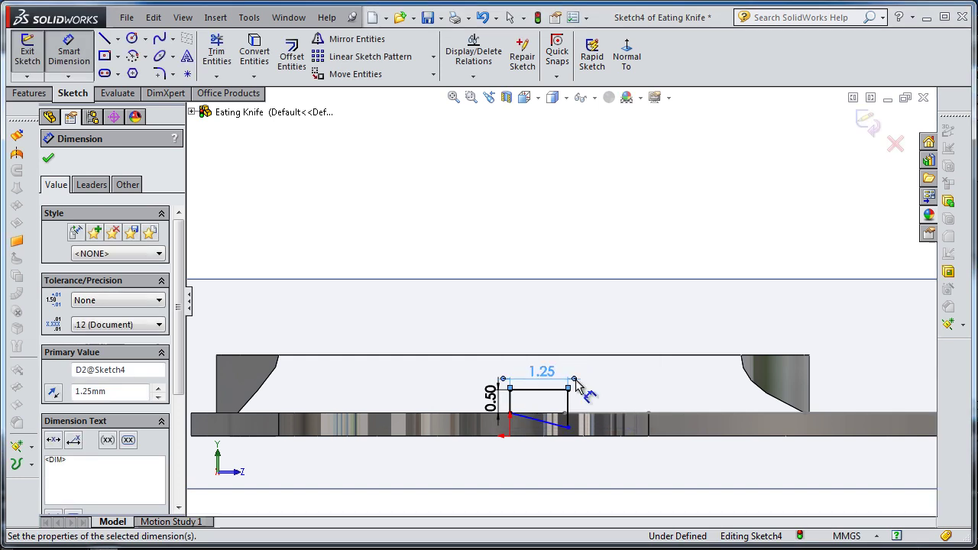
double_click(548, 370)
text(1.5)
key(Return)
- Dimension the right line 1.5 mm and exit Sketch4
scroll(584, 401, down, 2)
scroll(581, 401, down, 1)
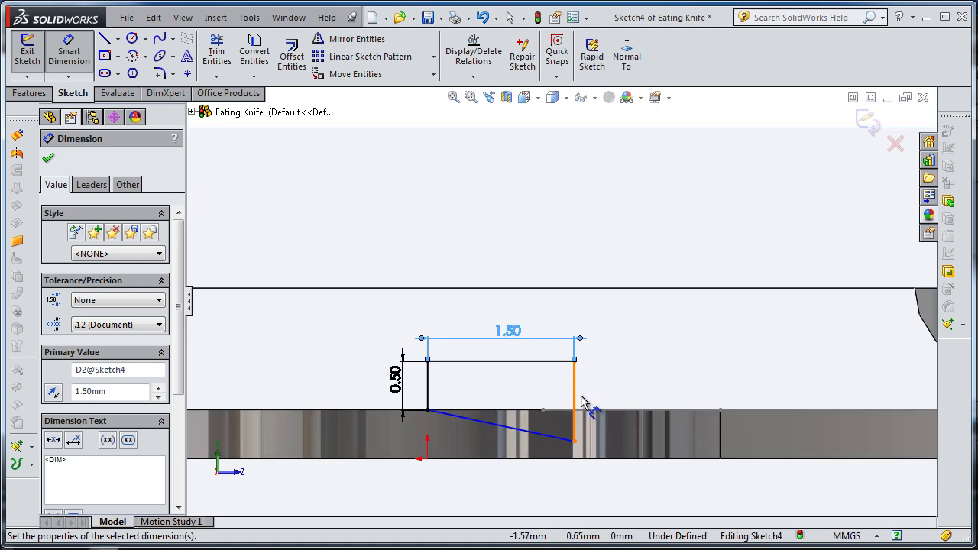
click(575, 394)
click(600, 390)
text(1.5)
key(Return)
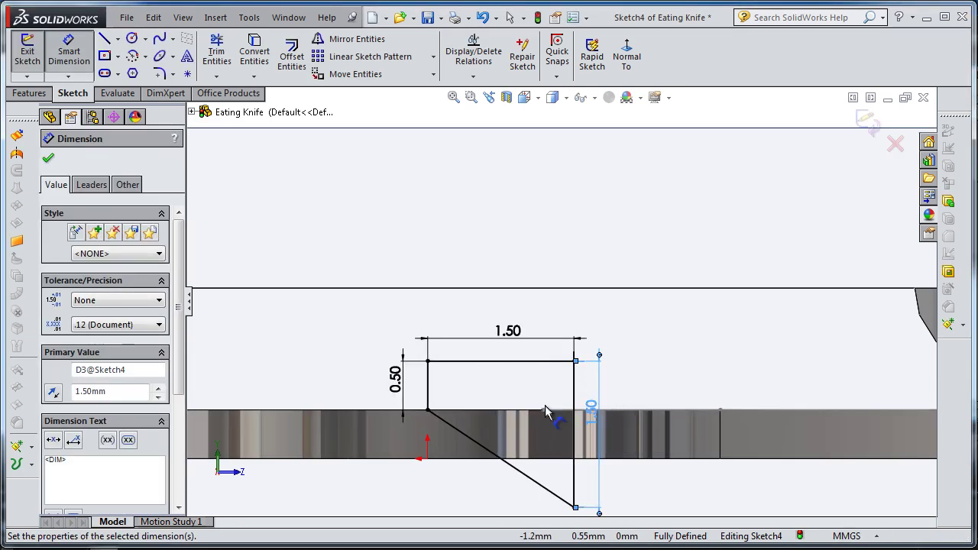
scroll(535, 458, up, 3)
scroll(524, 454, down, 3)
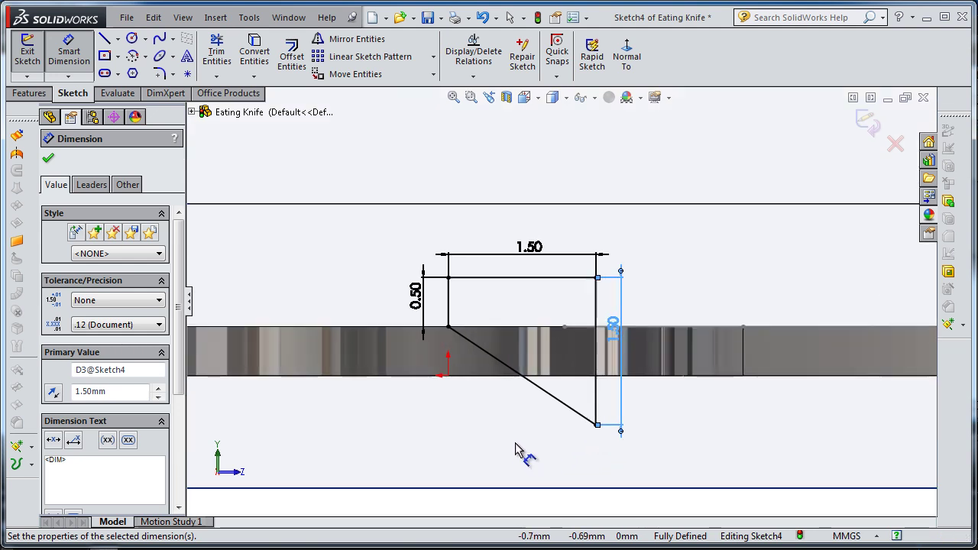
scroll(505, 439, down, 1)
scroll(516, 429, up, 2)
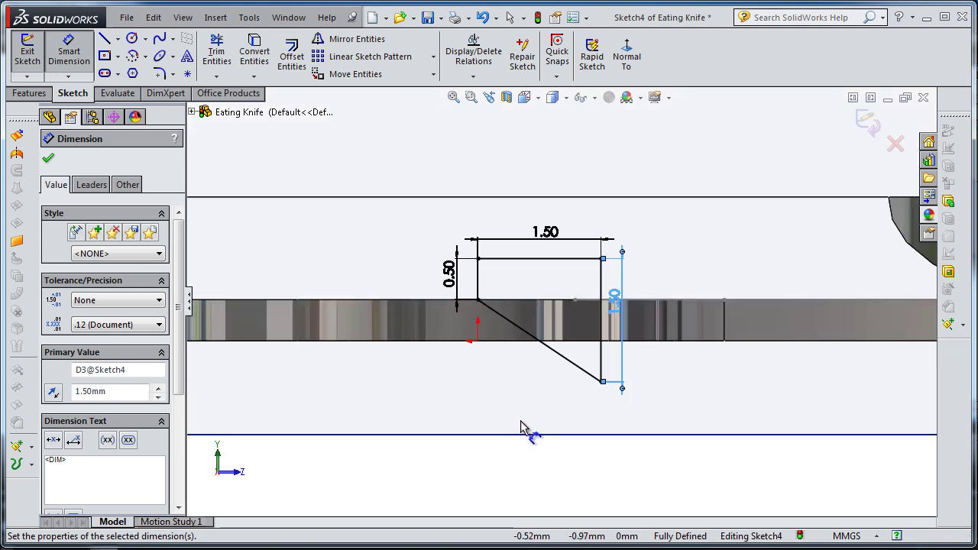
scroll(535, 425, up, 1)
scroll(542, 426, up, 2)
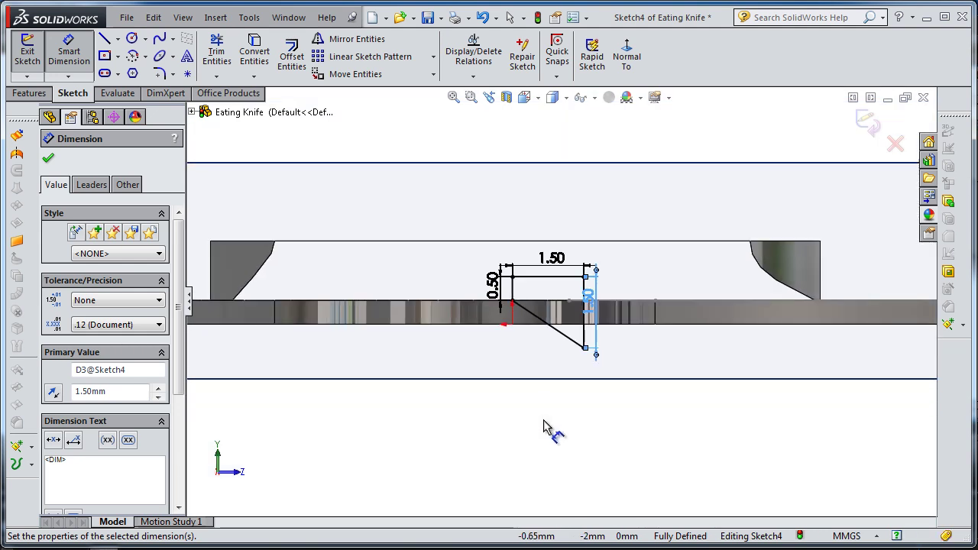
click(871, 127)
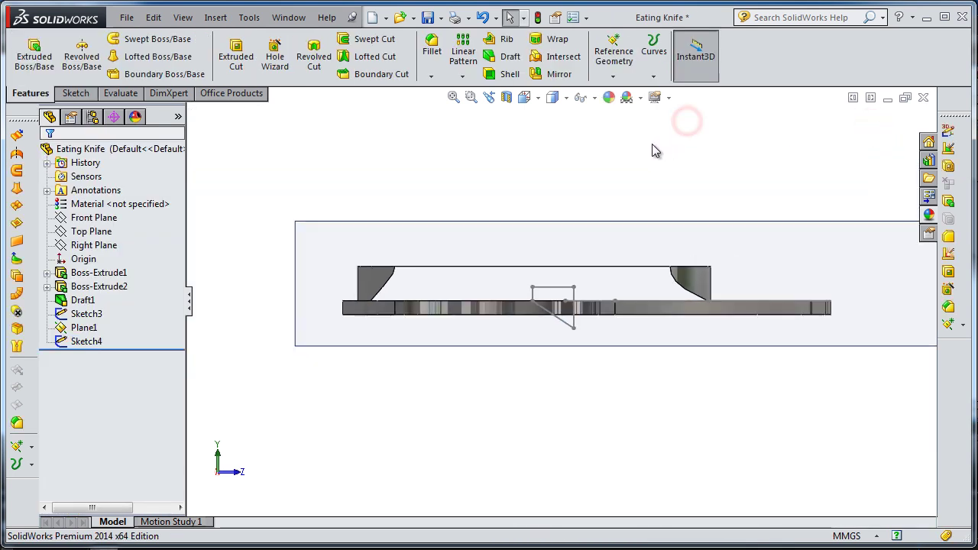
- Mirror the knife body across its flat face
middle_drag(661, 142, 634, 297)
key(f)
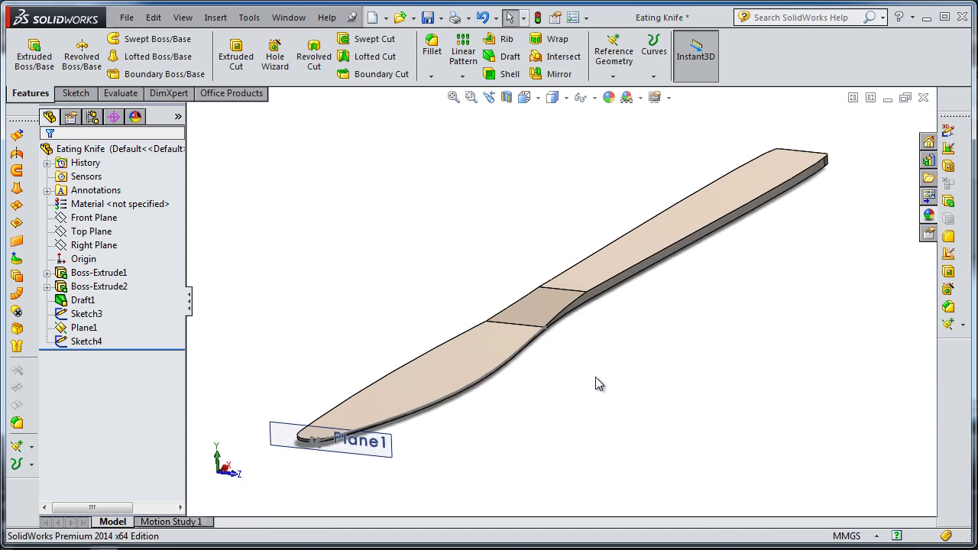
middle_drag(620, 345, 595, 227)
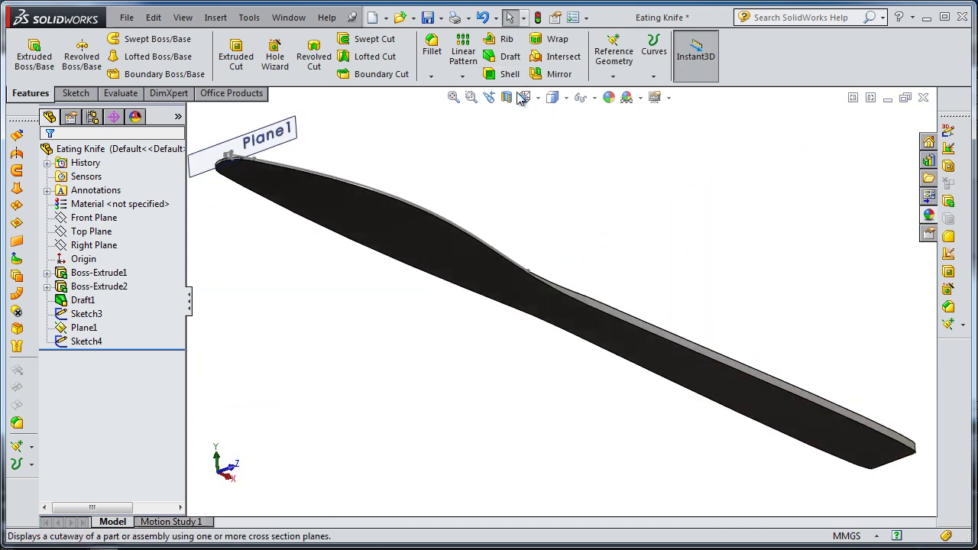
click(489, 261)
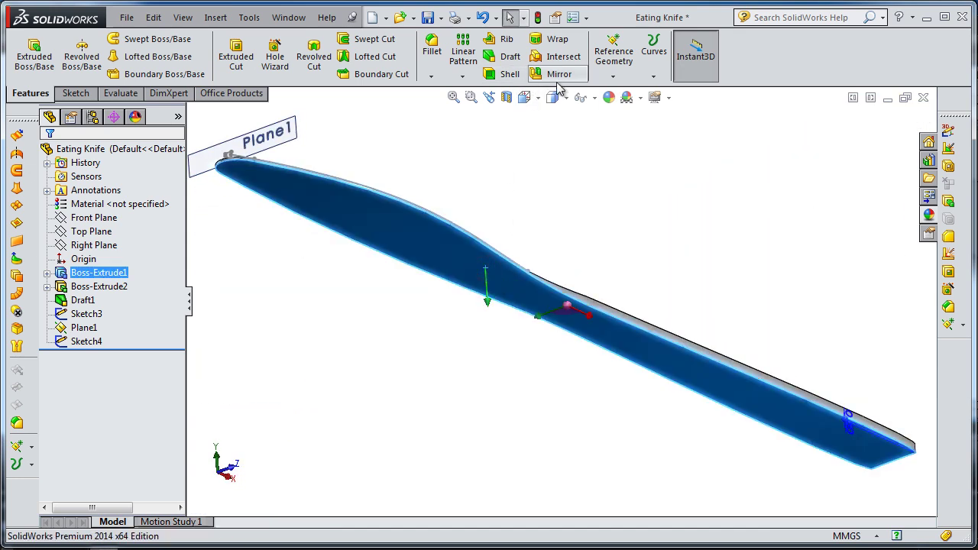
click(558, 74)
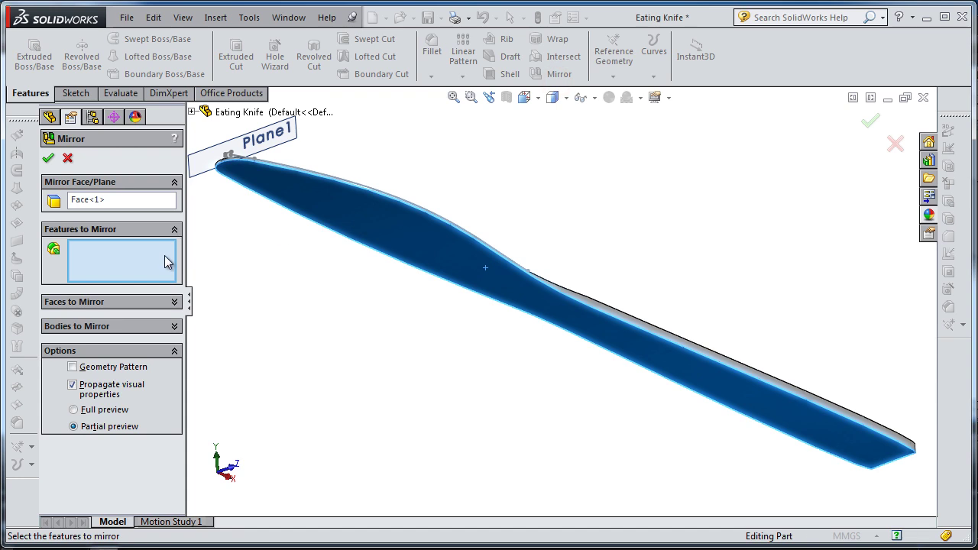
click(84, 326)
middle_drag(589, 249, 595, 329)
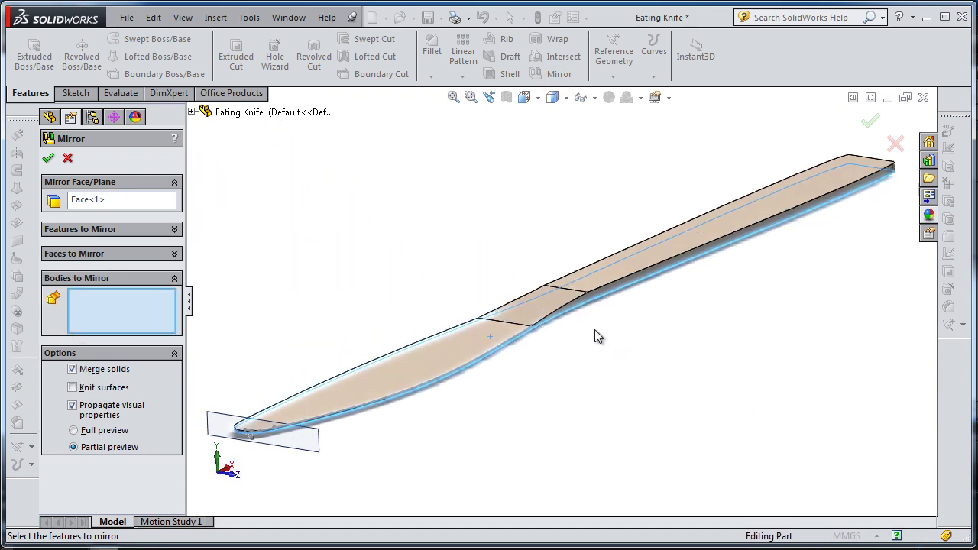
click(605, 276)
click(871, 120)
- Orbit and zoom around the mirrored knife to inspect it
mouse_move(862, 120)
middle_down()
mouse_move(547, 370)
mouse_move(518, 366)
mouse_move(510, 384)
mouse_move(535, 436)
mouse_move(611, 473)
mouse_move(662, 463)
mouse_move(685, 362)
mouse_move(756, 318)
mouse_move(779, 347)
mouse_move(736, 356)
mouse_move(749, 350)
mouse_move(682, 316)
mouse_move(627, 326)
mouse_move(703, 291)
mouse_move(769, 288)
mouse_move(751, 372)
mouse_move(802, 353)
mouse_move(817, 465)
mouse_move(794, 522)
mouse_move(769, 487)
mouse_move(841, 266)
middle_up()
scroll(745, 345, up, 3)
scroll(741, 340, up, 2)
scroll(663, 310, down, 4)
scroll(663, 309, down, 2)
mouse_move(533, 325)
middle_down()
mouse_move(625, 384)
mouse_move(586, 372)
mouse_move(578, 389)
mouse_move(331, 338)
middle_up()
scroll(329, 336, down, 2)
scroll(317, 348, down, 2)
scroll(313, 336, down, 2)
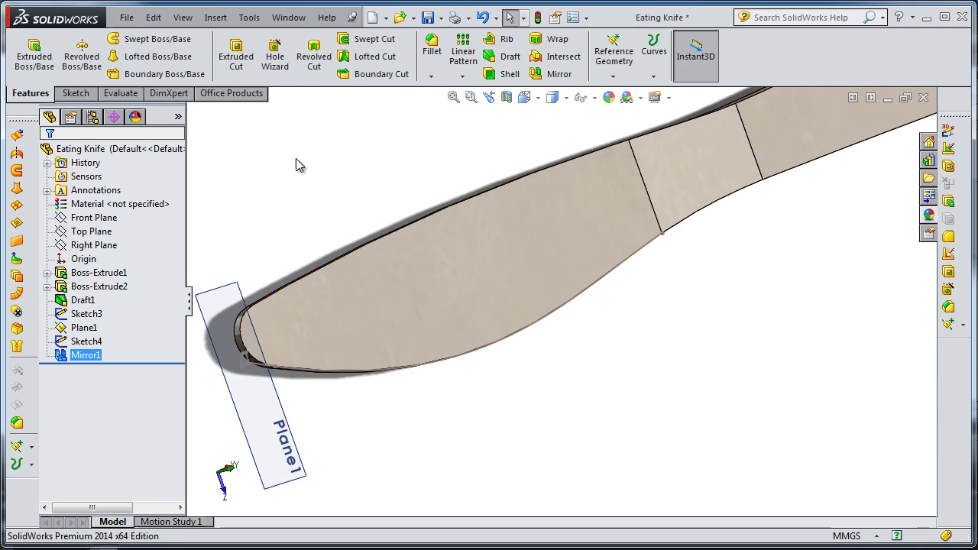
scroll(359, 111, down, 2)
- Create a swept cut using Sketch4 as profile and Sketch3 as path
scroll(379, 95, down, 2)
click(374, 38)
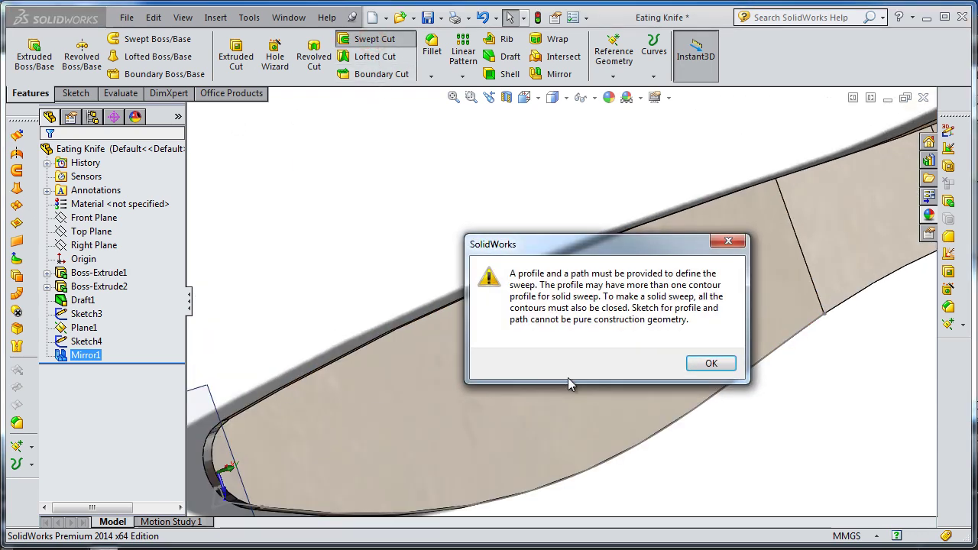
click(710, 366)
scroll(325, 474, down, 2)
scroll(461, 419, down, 3)
click(461, 418)
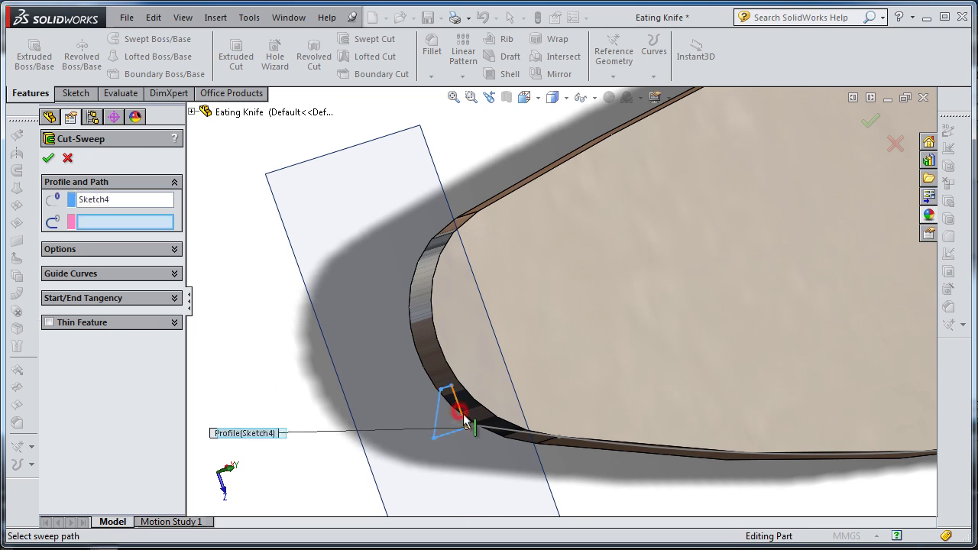
click(505, 431)
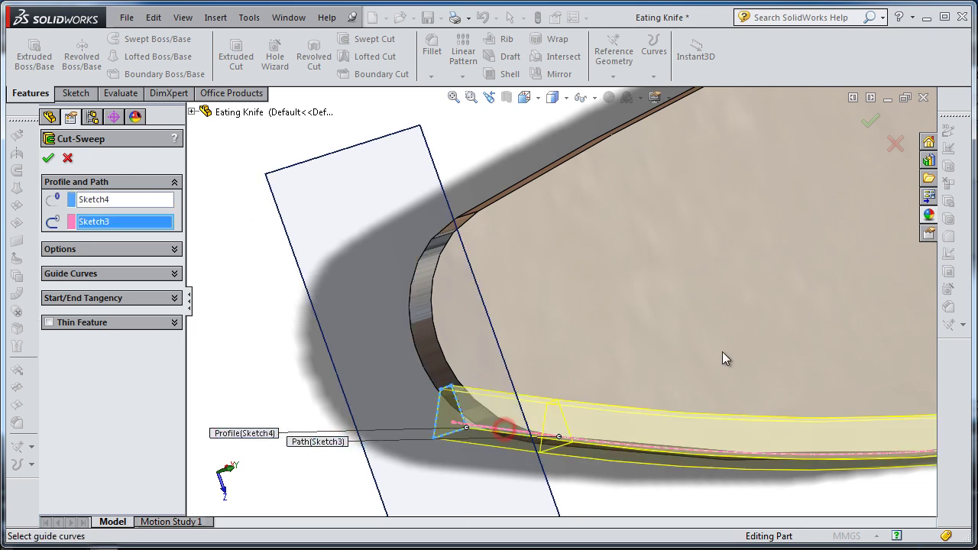
key(Return)
scroll(401, 417, up, 3)
mouse_move(386, 418)
middle_down()
mouse_move(690, 405)
mouse_move(826, 331)
mouse_move(874, 263)
middle_up()
- Edit Cut-Sweep1 so its orientation/twist keeps the normal constant
click(98, 342)
click(107, 302)
click(92, 250)
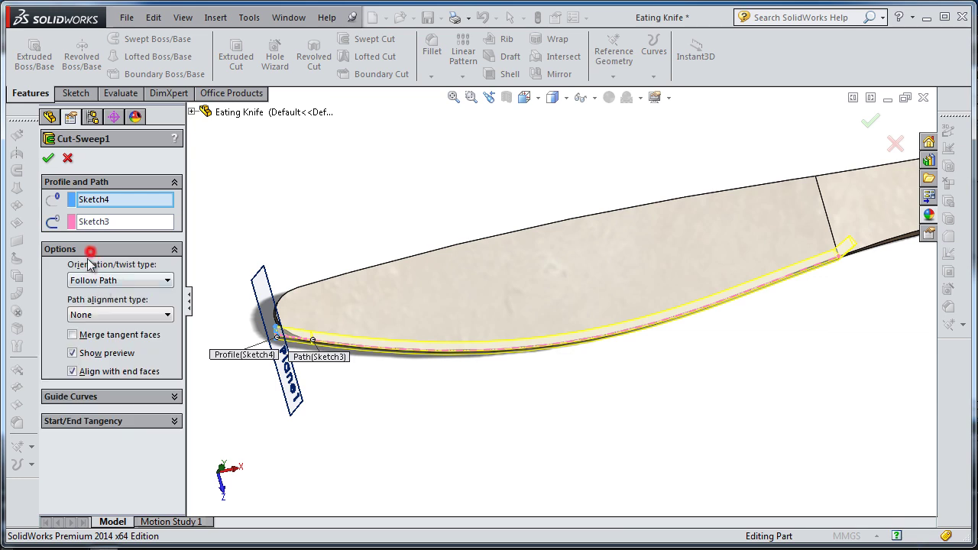
click(103, 280)
click(107, 300)
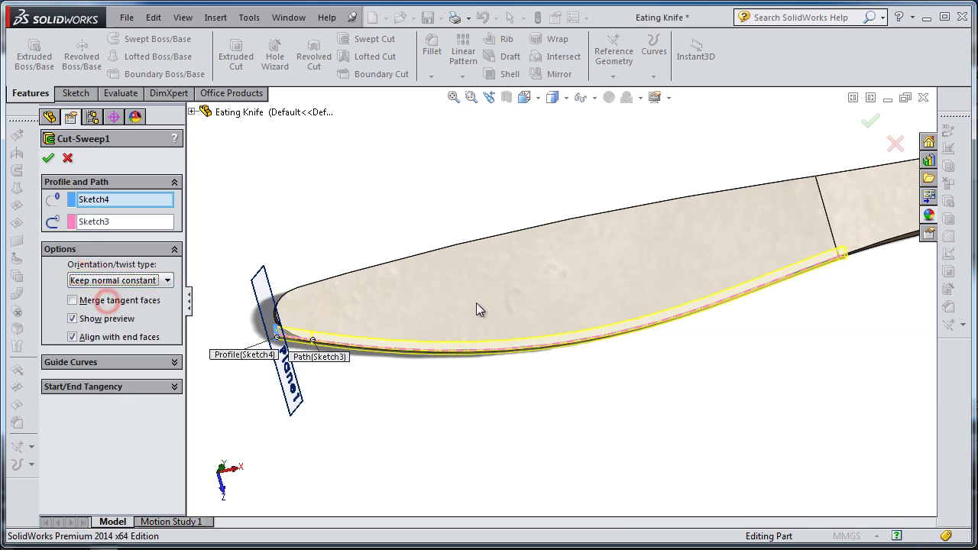
click(48, 158)
mouse_move(650, 323)
middle_down()
mouse_move(611, 338)
mouse_move(642, 344)
mouse_move(665, 321)
middle_up()
scroll(794, 289, down, 1)
scroll(812, 298, up, 3)
middle_drag(816, 298, 821, 303)
- Add a 0.5 mm fillet to the sharp corner edge of the bevel
scroll(806, 301, down, 2)
scroll(806, 295, down, 2)
click(433, 56)
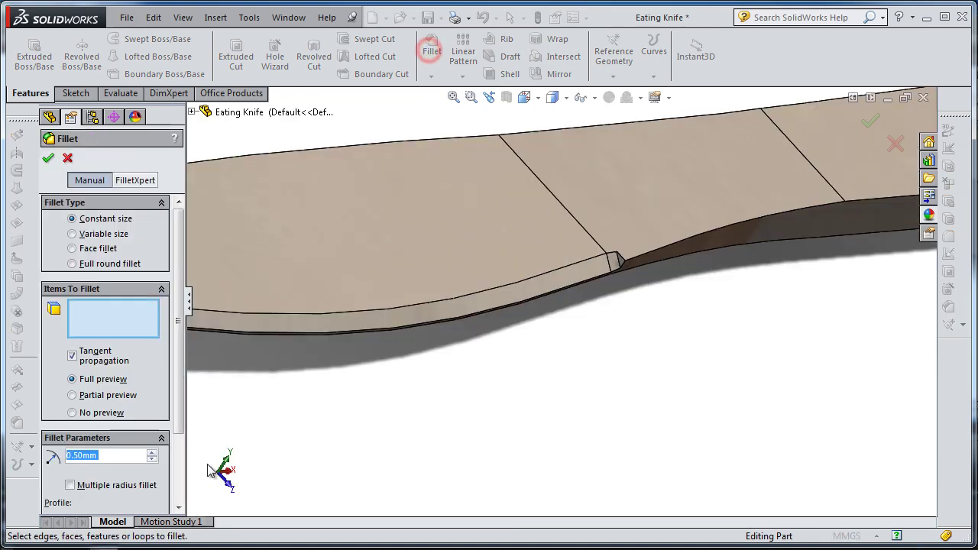
scroll(615, 264, down, 2)
scroll(621, 289, down, 1)
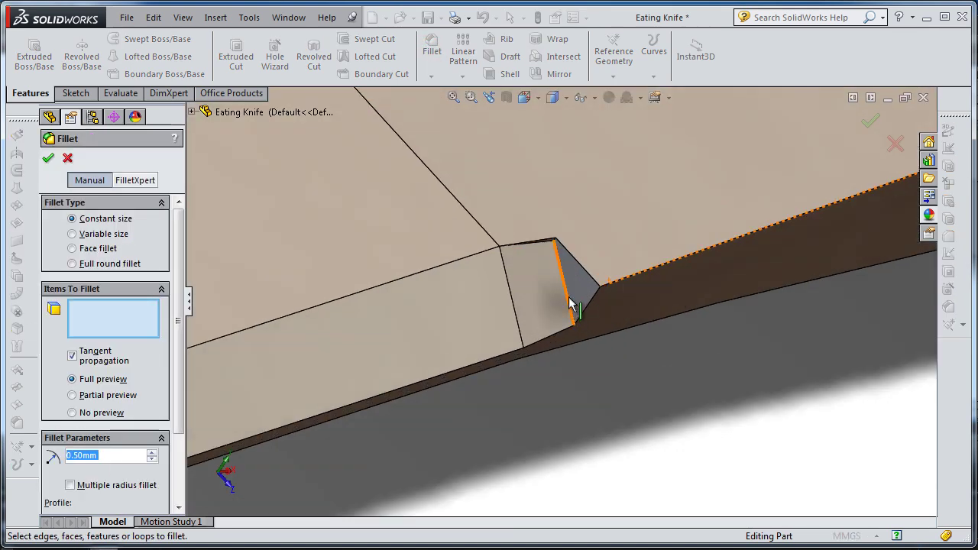
click(572, 305)
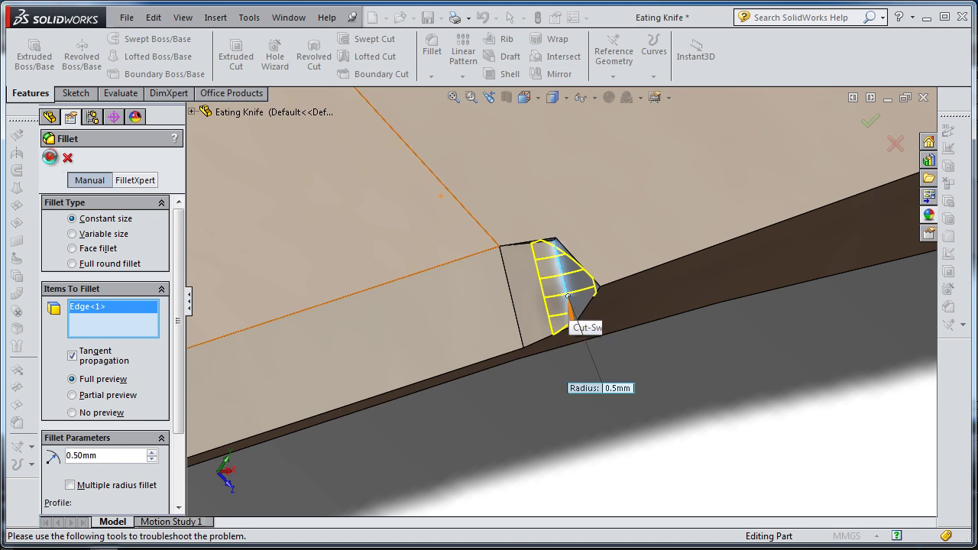
key(Return)
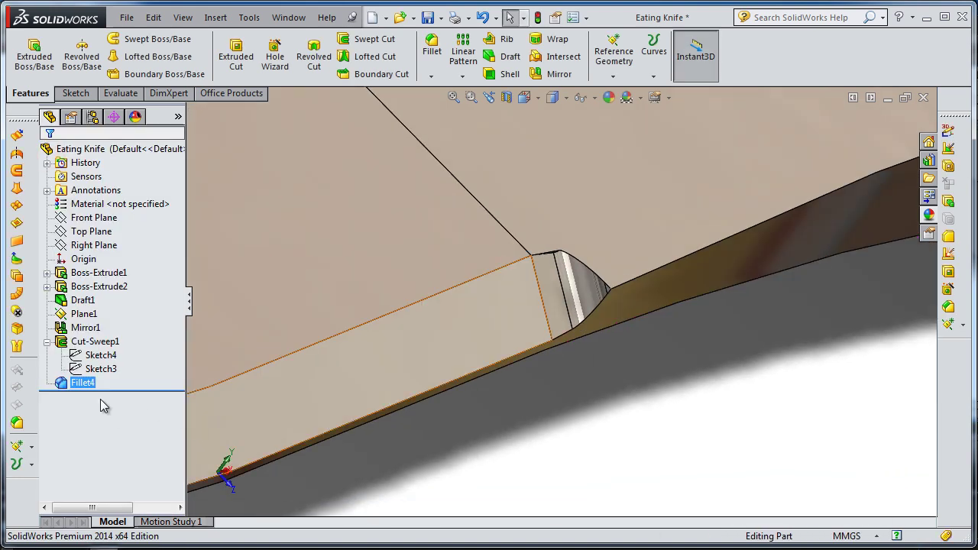
- Change the Fillet4 radius to 1 mm
click(82, 384)
click(96, 345)
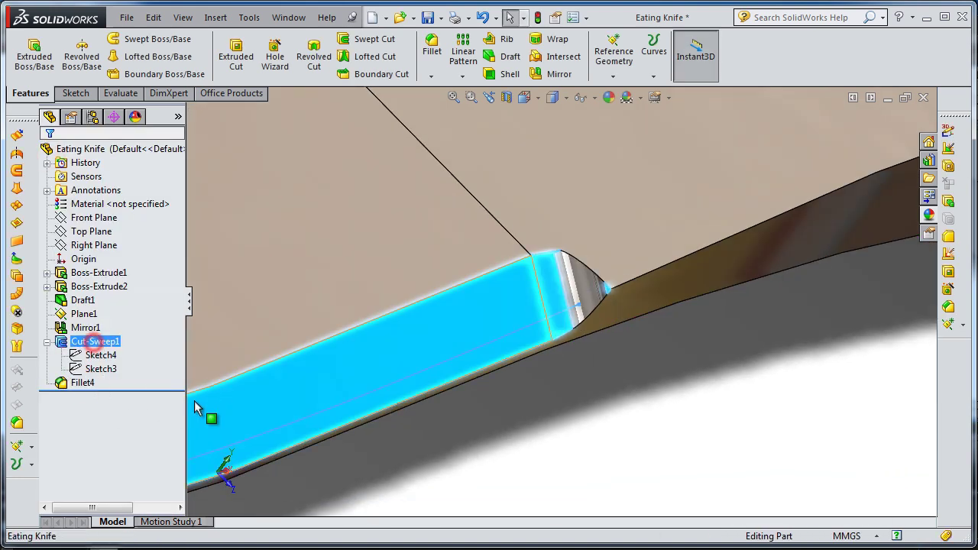
click(84, 383)
click(95, 356)
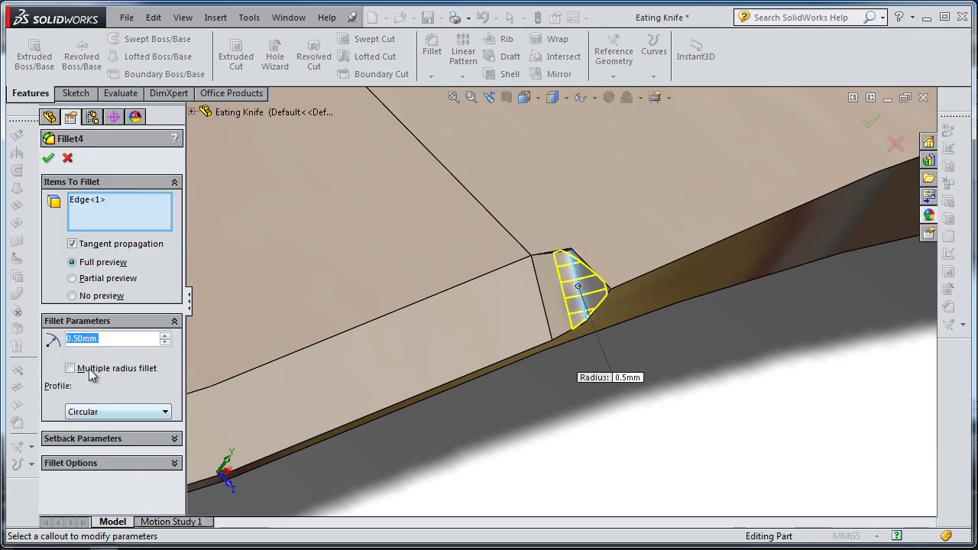
text(1)
key(Return)
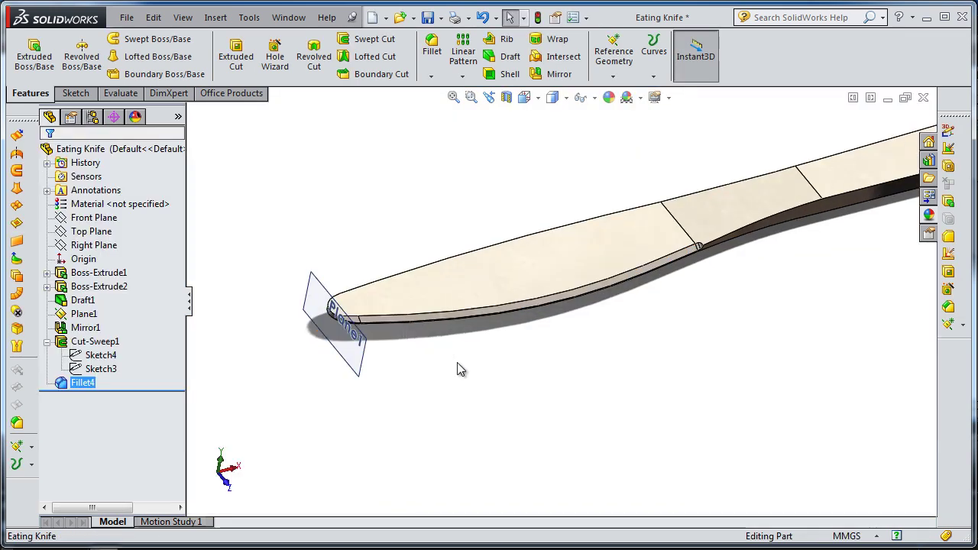
- Start a sketch on the knife's flat top face, viewed normal to it
scroll(496, 306, down, 3)
click(429, 281)
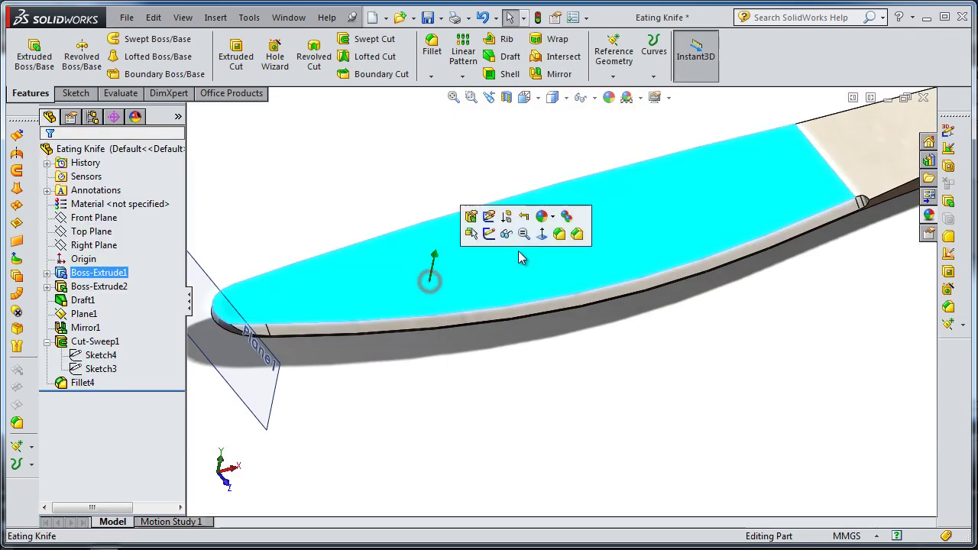
click(490, 236)
click(627, 56)
- Zoom to the tip and draw a tall ellipse centred below the blade edge
scroll(416, 328, down, 2)
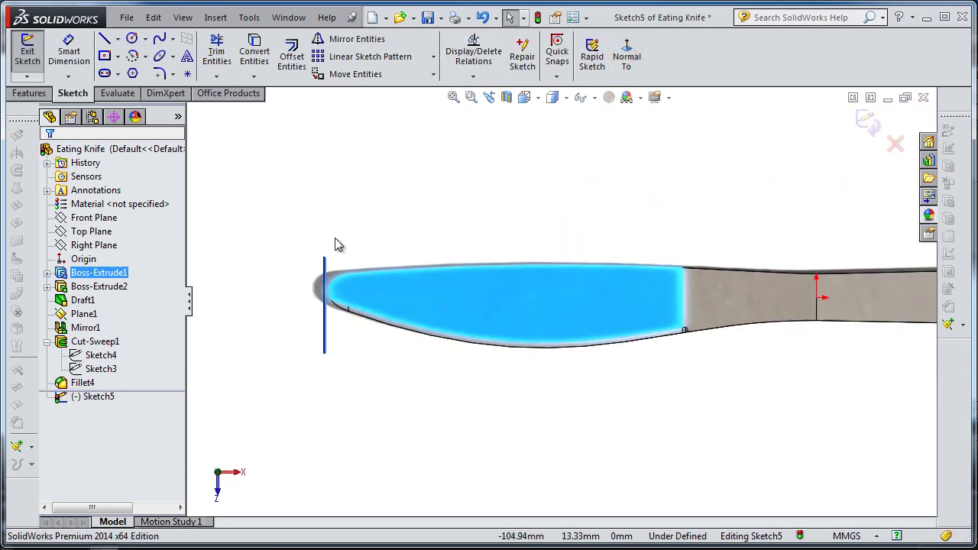
scroll(339, 244, down, 3)
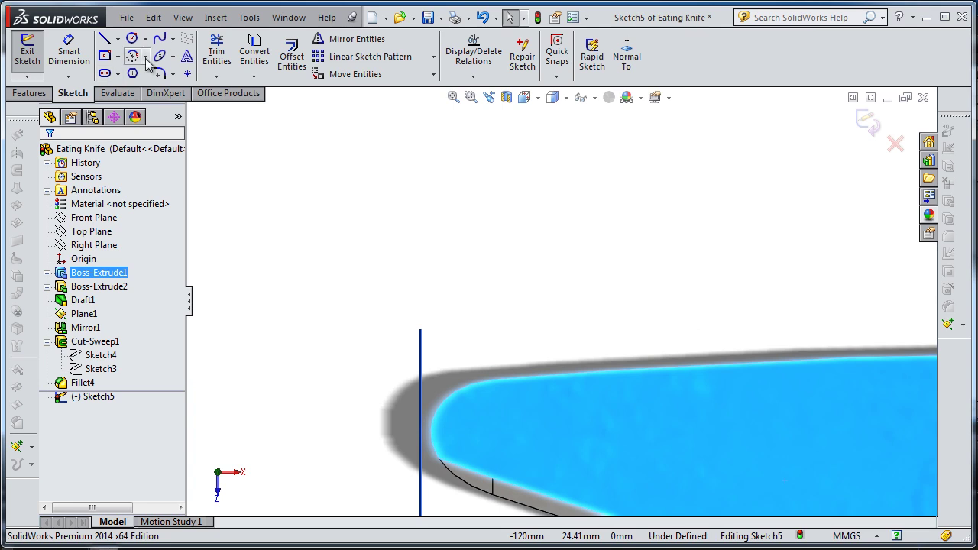
scroll(476, 519, down, 1)
scroll(476, 508, down, 1)
scroll(505, 451, down, 2)
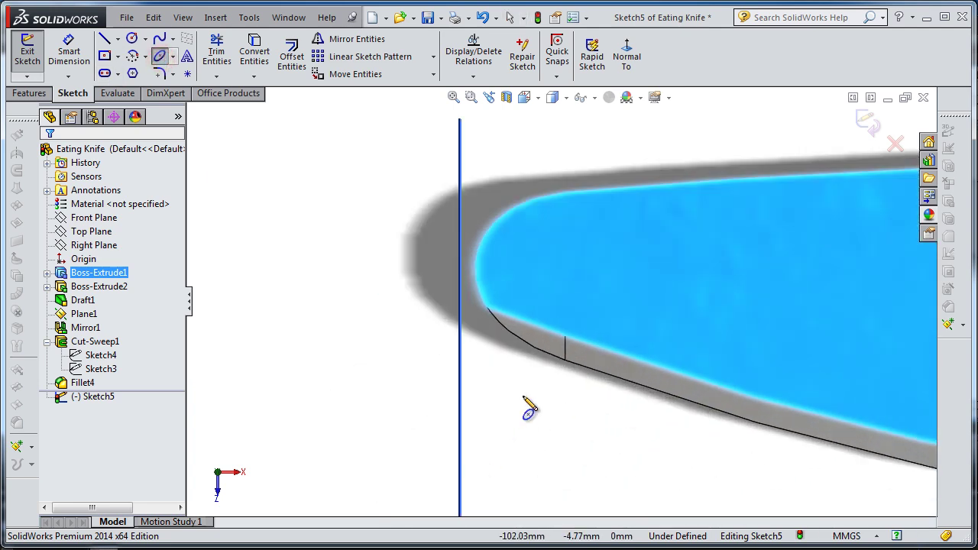
scroll(527, 383, down, 2)
click(522, 363)
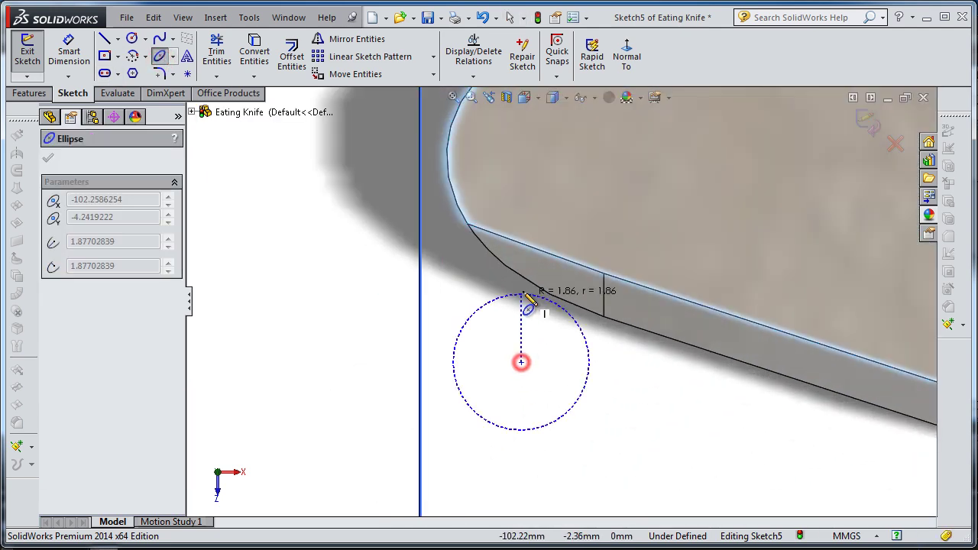
click(516, 260)
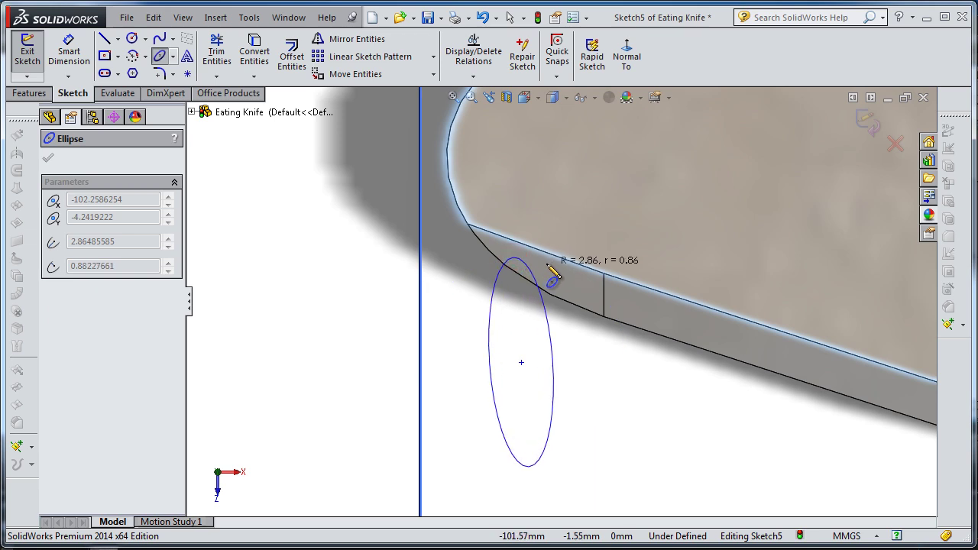
click(546, 263)
- Dimension the ellipse with a 2 mm height and a 0.75 mm width
click(67, 58)
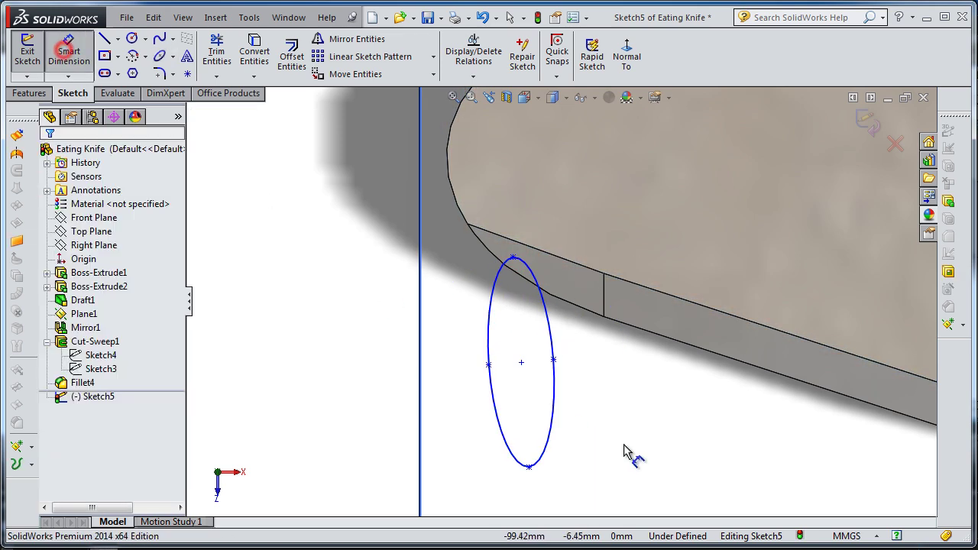
click(523, 364)
click(515, 260)
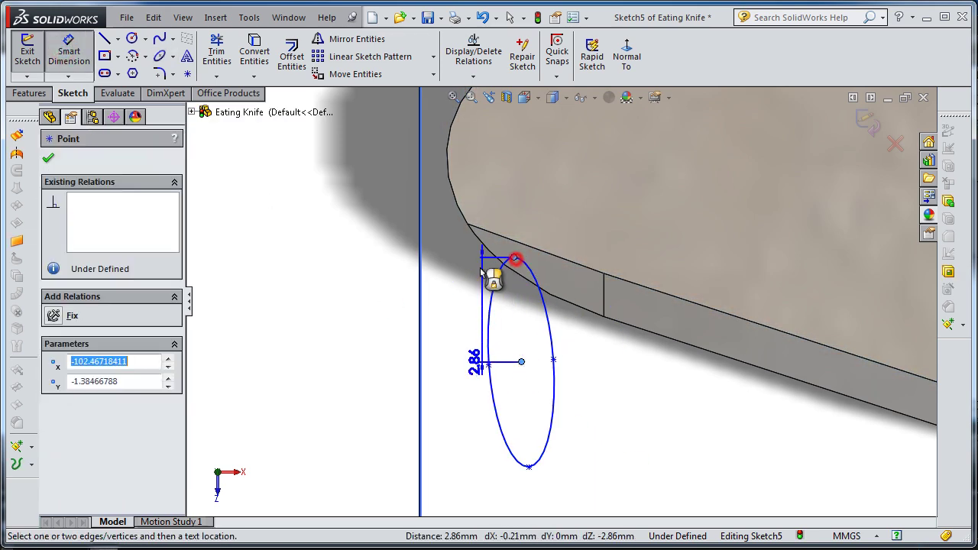
click(468, 298)
text(2)
key(Return)
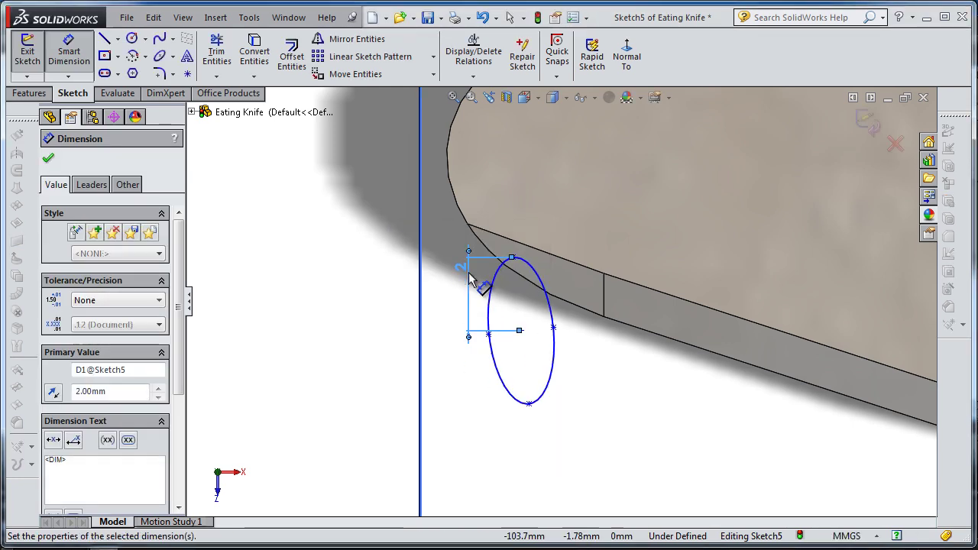
click(489, 335)
click(554, 328)
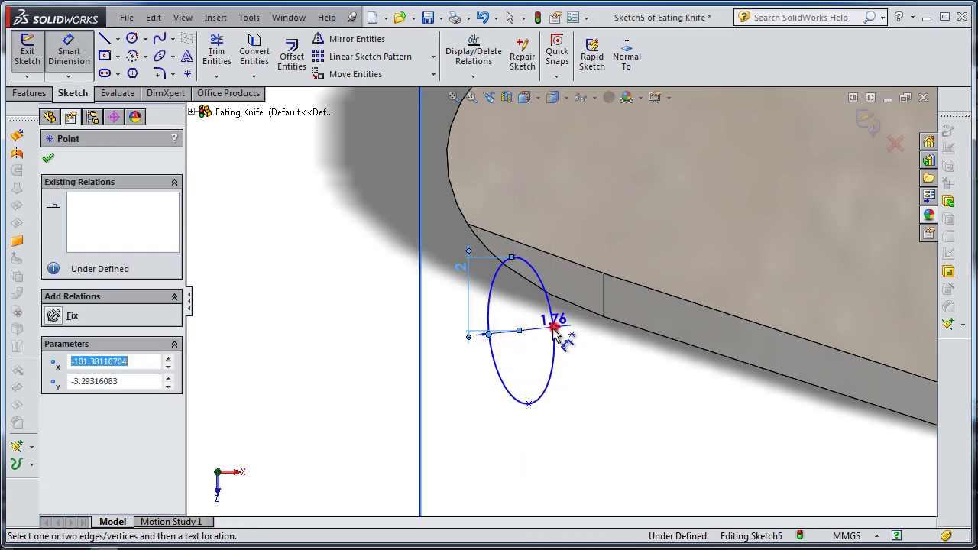
click(528, 358)
text(75)
key(Return)
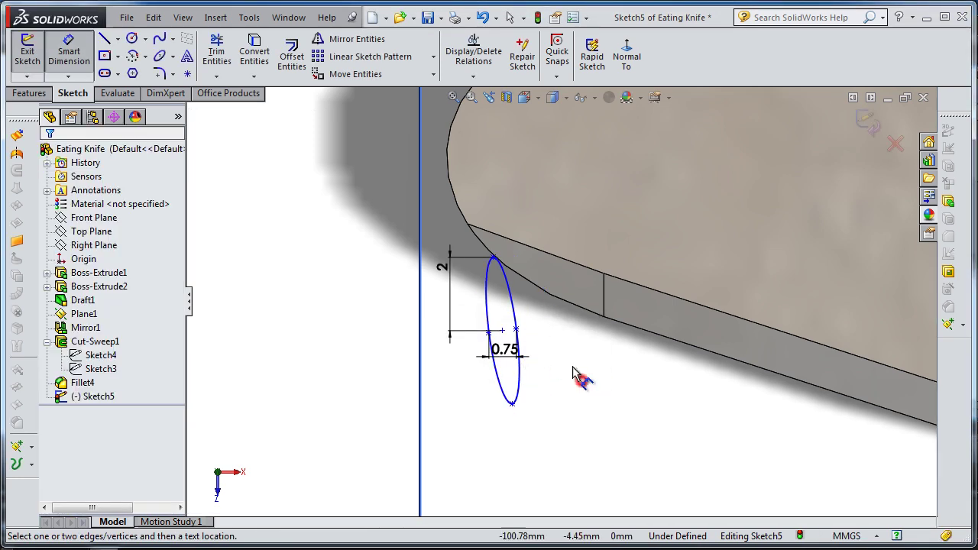
- Place the ellipse centre 3 mm from the blade edge corner
click(504, 331)
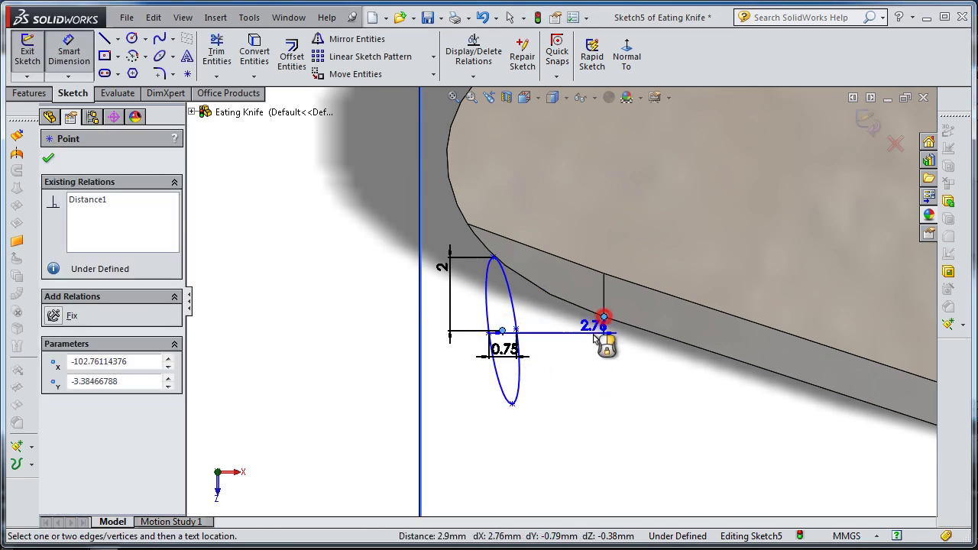
click(584, 346)
text(3)
key(Return)
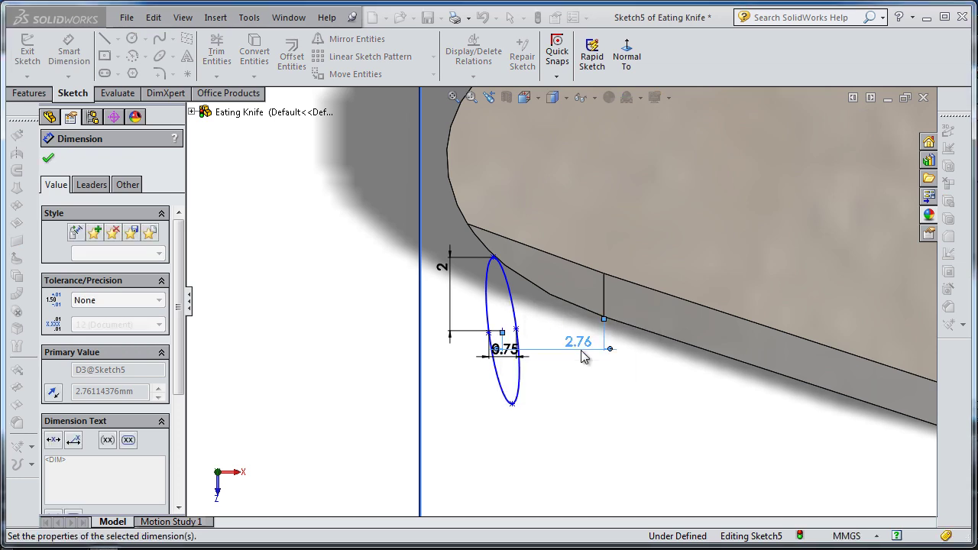
click(603, 410)
scroll(502, 345, down, 2)
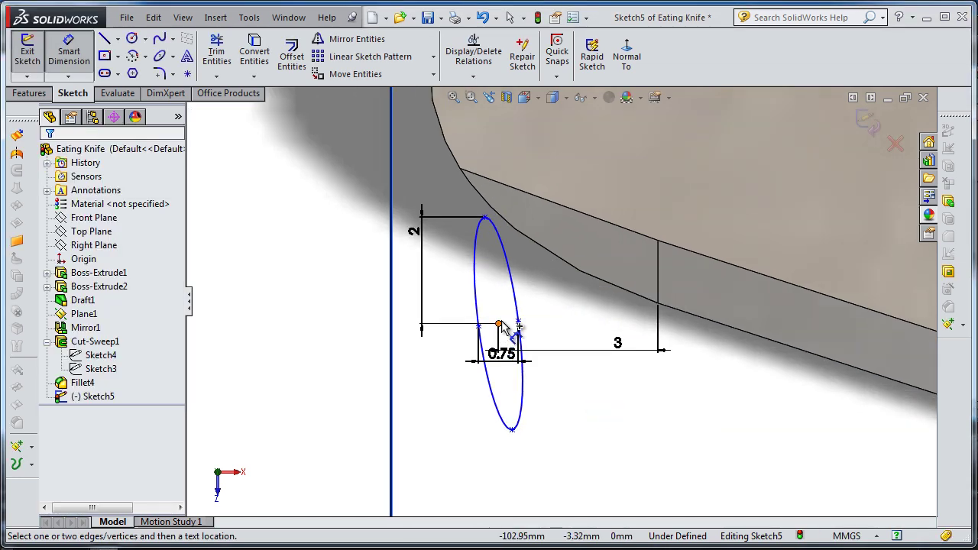
click(501, 325)
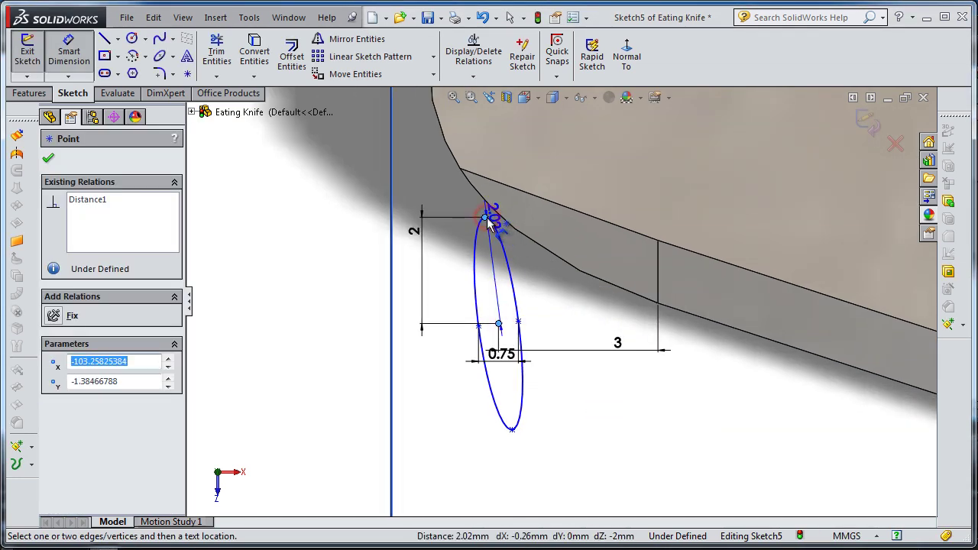
key(Escape)
key(Escape)
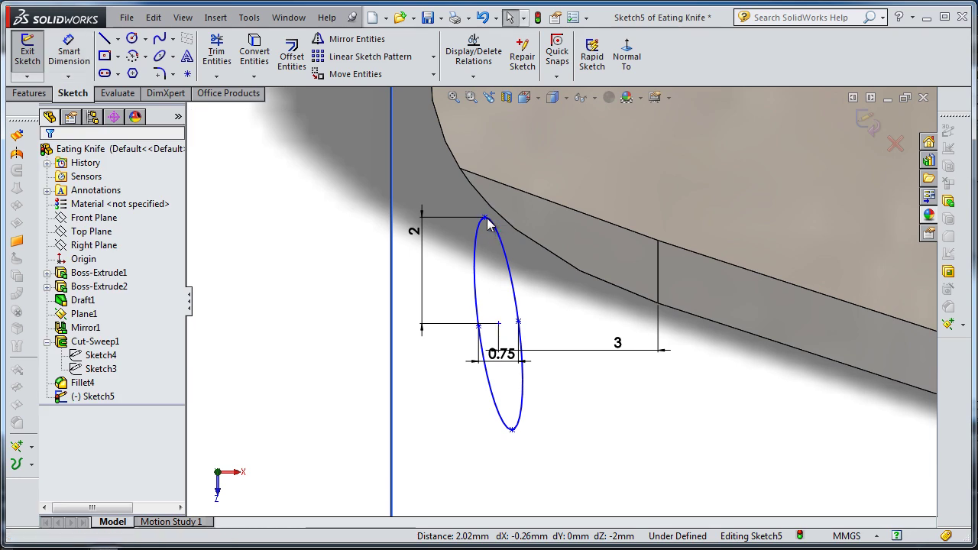
- Make the top point vertical with the centre, and the centre horizontal with the blade corner
click(486, 222)
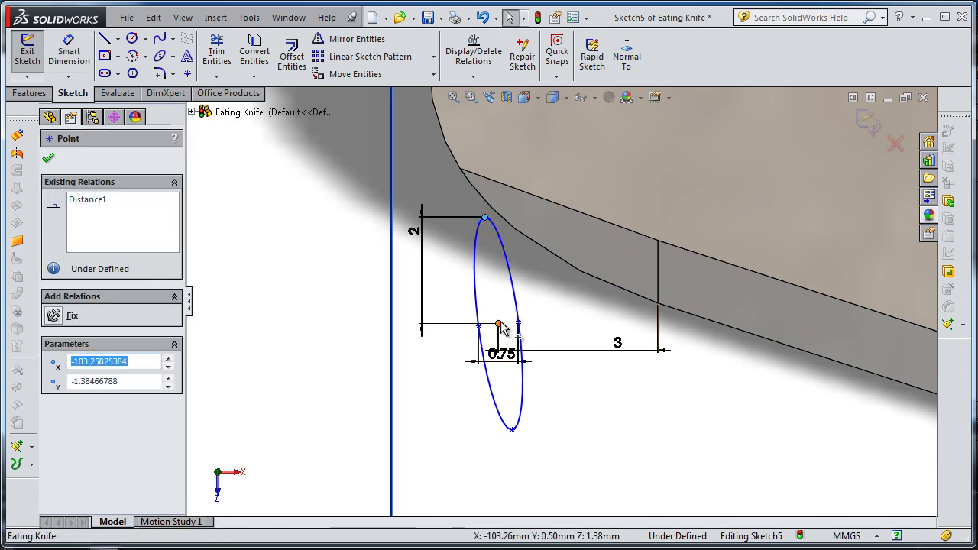
ctrl+click(498, 324)
click(559, 253)
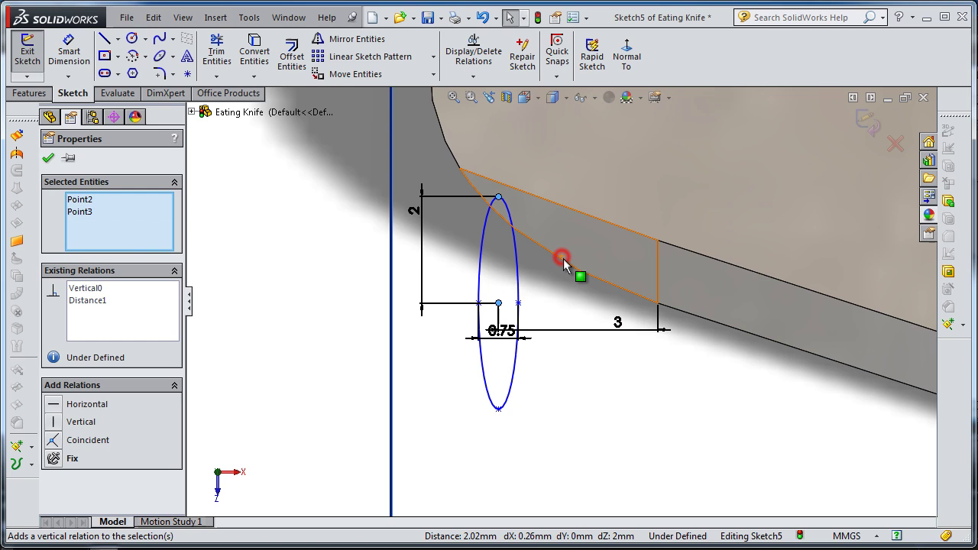
click(553, 301)
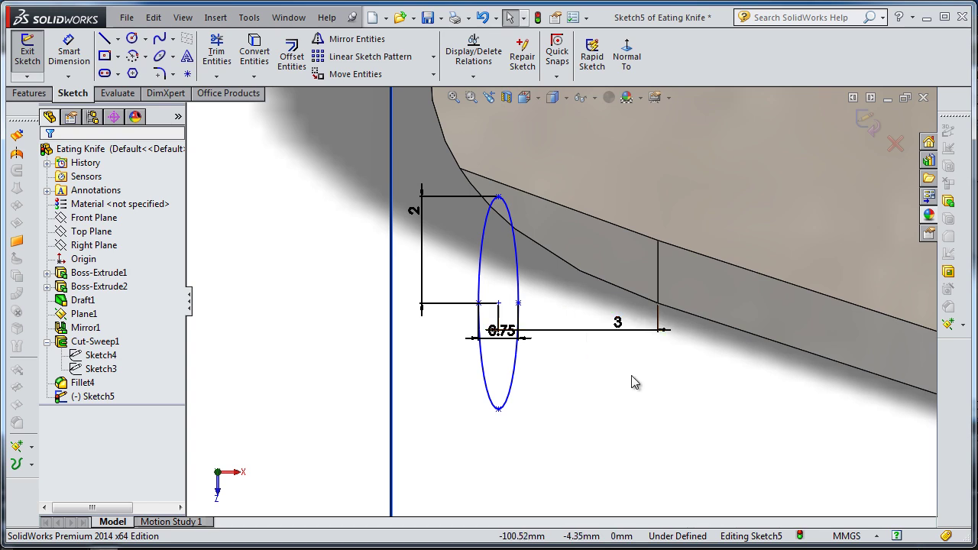
click(499, 303)
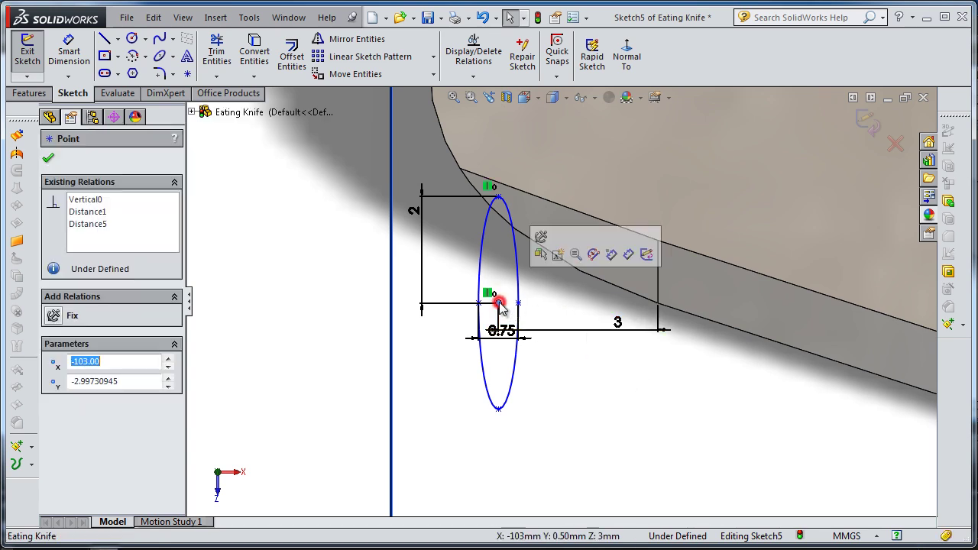
ctrl+click(658, 304)
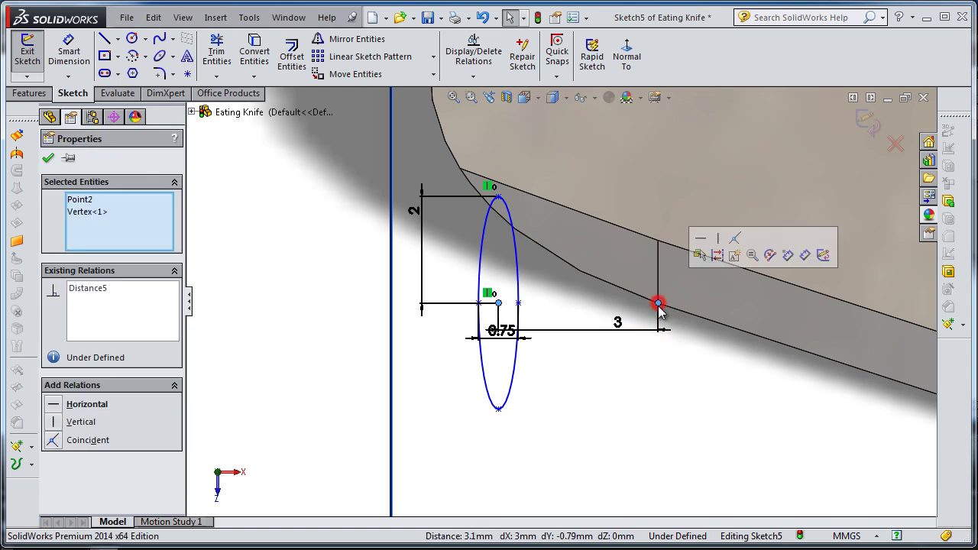
click(700, 239)
click(550, 298)
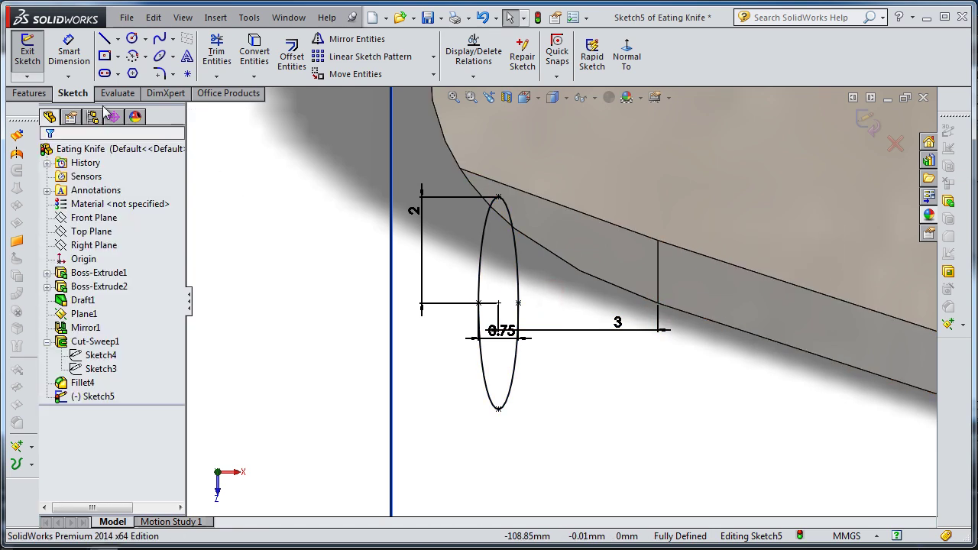
- Cut the ellipse 0.75 mm Blind into the blade edge near the tip, creating Cut-Extrude1
click(31, 92)
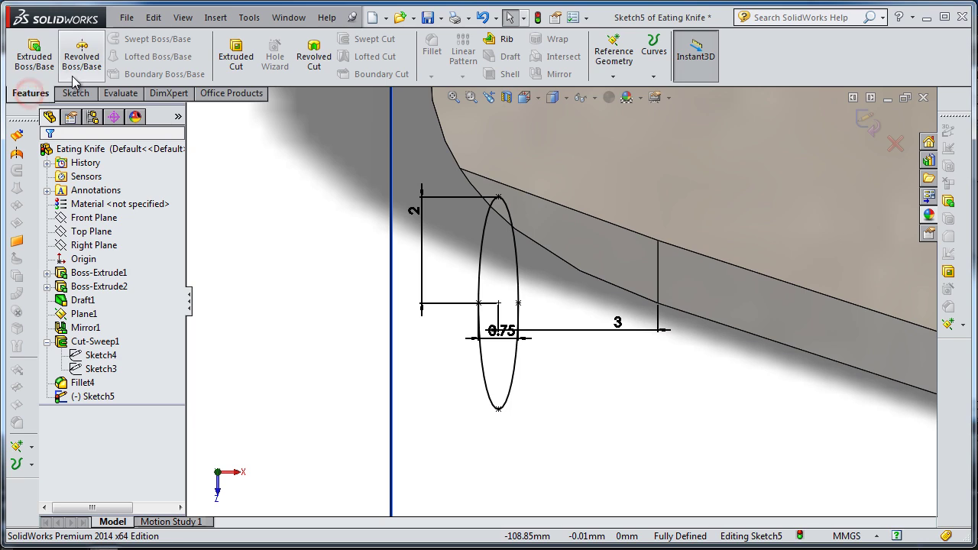
click(34, 61)
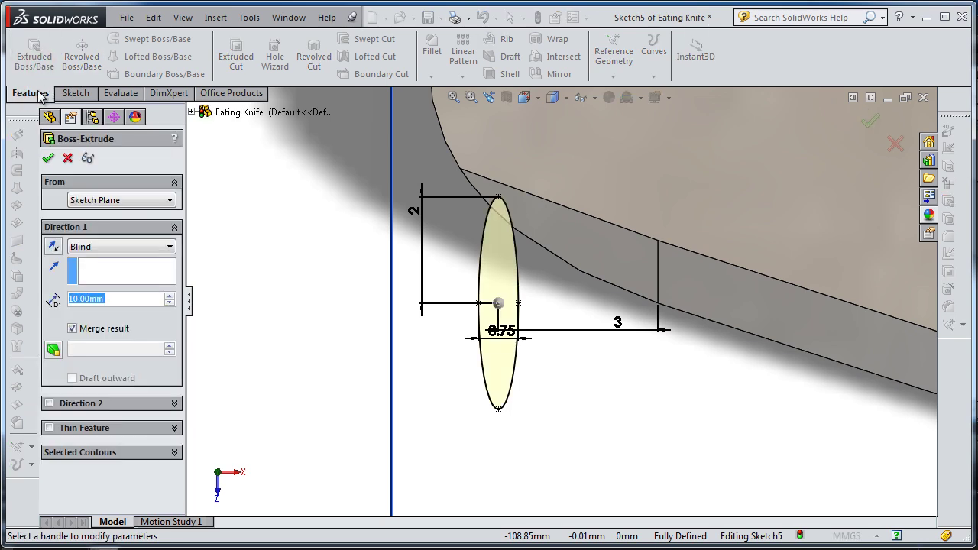
click(69, 158)
click(221, 60)
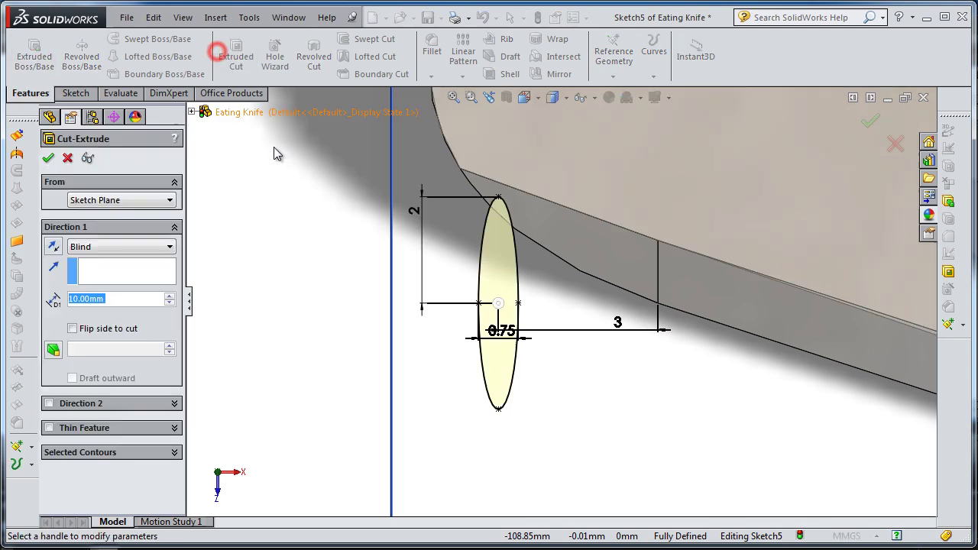
text(0.75)
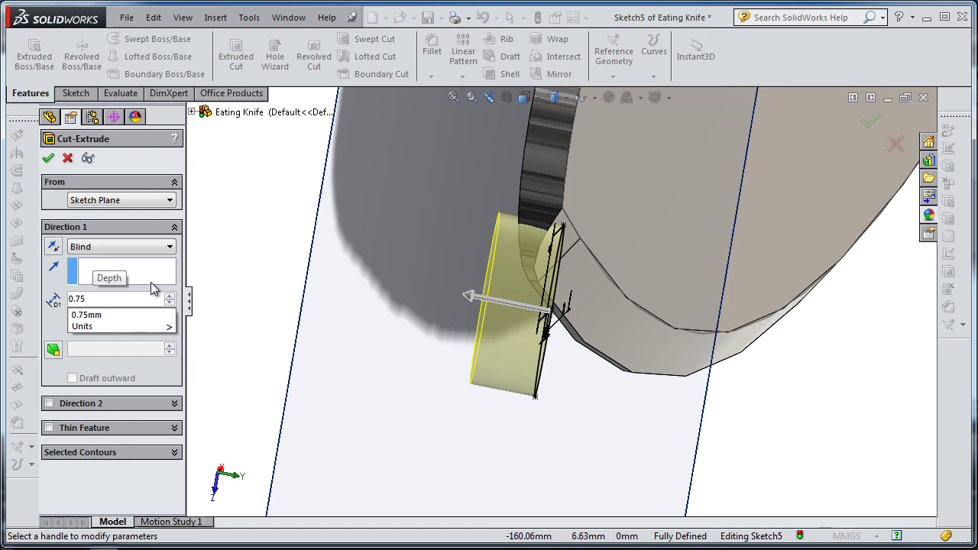
click(52, 312)
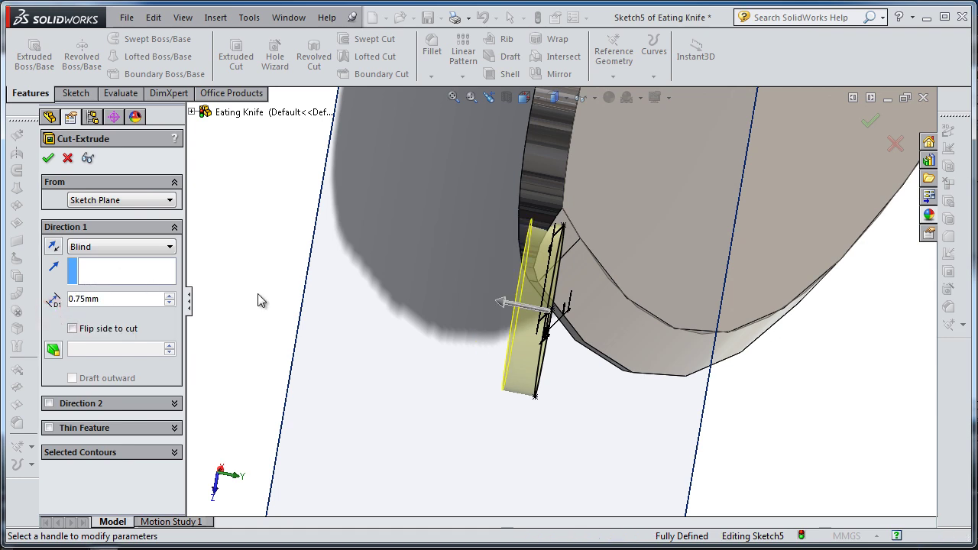
middle_drag(258, 300, 505, 309)
mouse_move(675, 319)
middle_down()
mouse_move(756, 328)
mouse_move(380, 337)
mouse_move(283, 327)
mouse_move(337, 327)
middle_up()
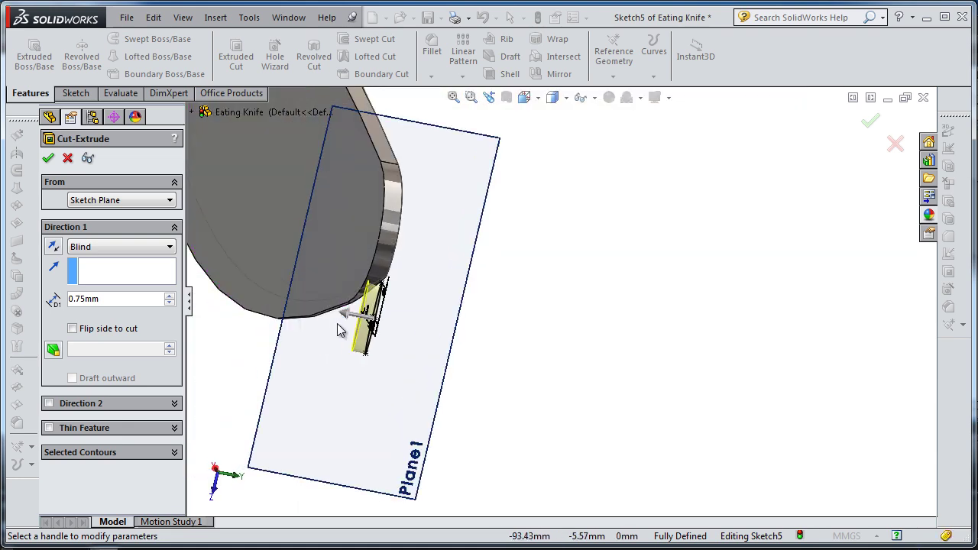
scroll(381, 303, down, 2)
mouse_move(533, 288)
middle_down()
mouse_move(519, 280)
mouse_move(507, 295)
mouse_move(520, 306)
middle_up()
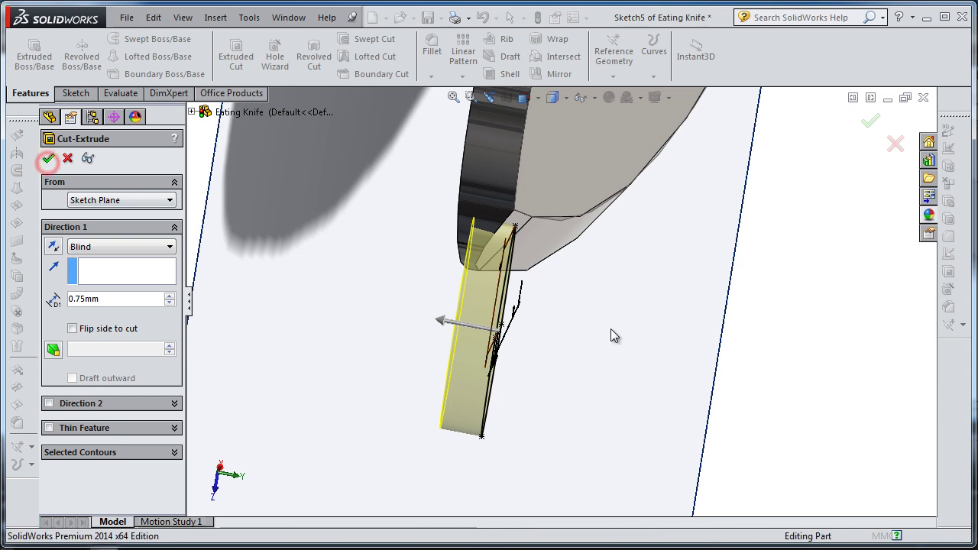
click(48, 161)
mouse_move(601, 321)
middle_down()
mouse_move(561, 308)
mouse_move(523, 312)
mouse_move(742, 299)
mouse_move(690, 301)
mouse_move(647, 280)
mouse_move(756, 301)
mouse_move(668, 390)
mouse_move(646, 405)
mouse_move(634, 388)
mouse_move(632, 397)
middle_up()
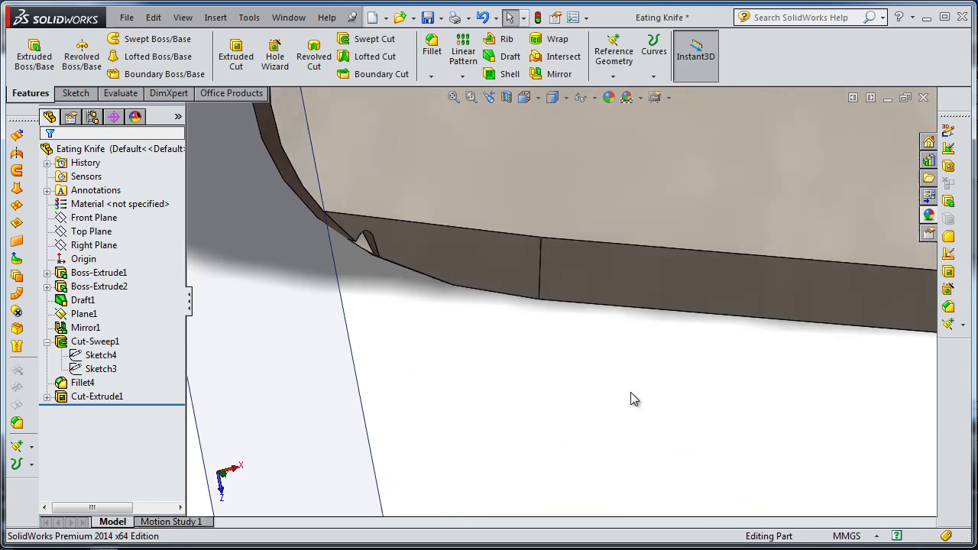
- Start a Curve Driven Pattern using Sketch3 as the path and Cut-Extrude1 as the feature
click(464, 78)
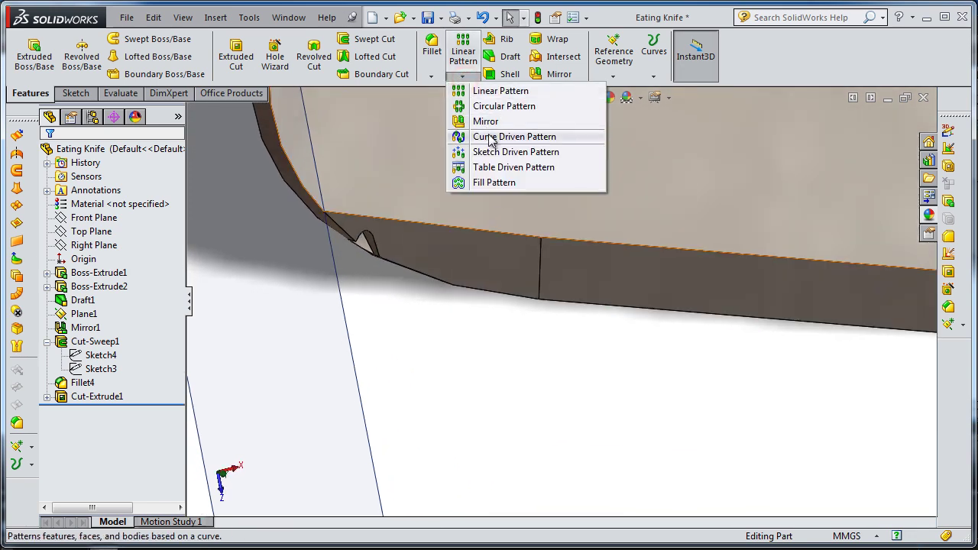
click(489, 136)
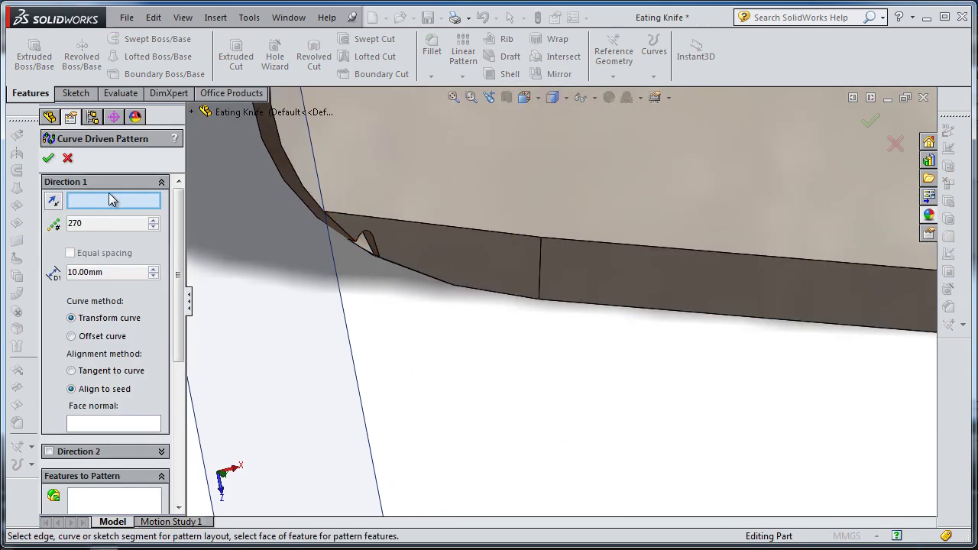
click(193, 112)
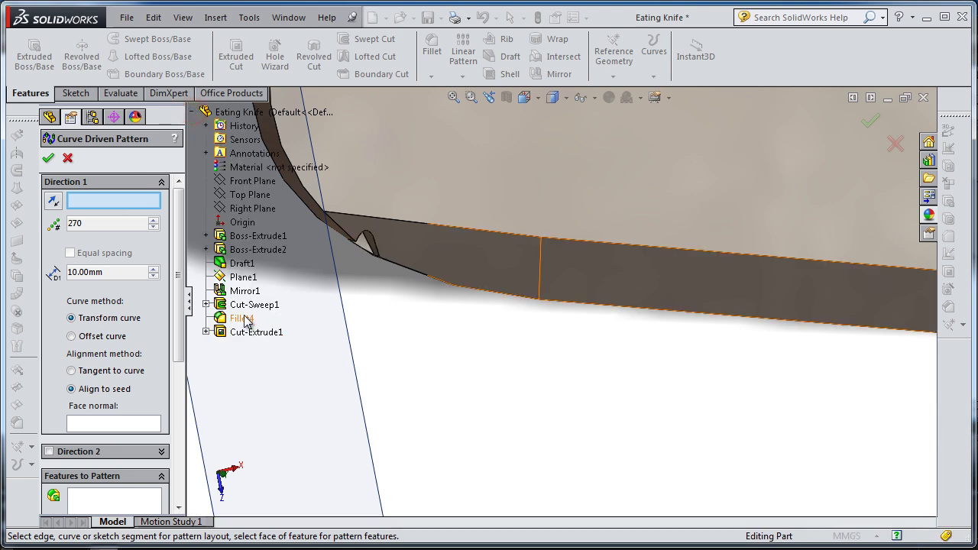
click(206, 305)
click(206, 304)
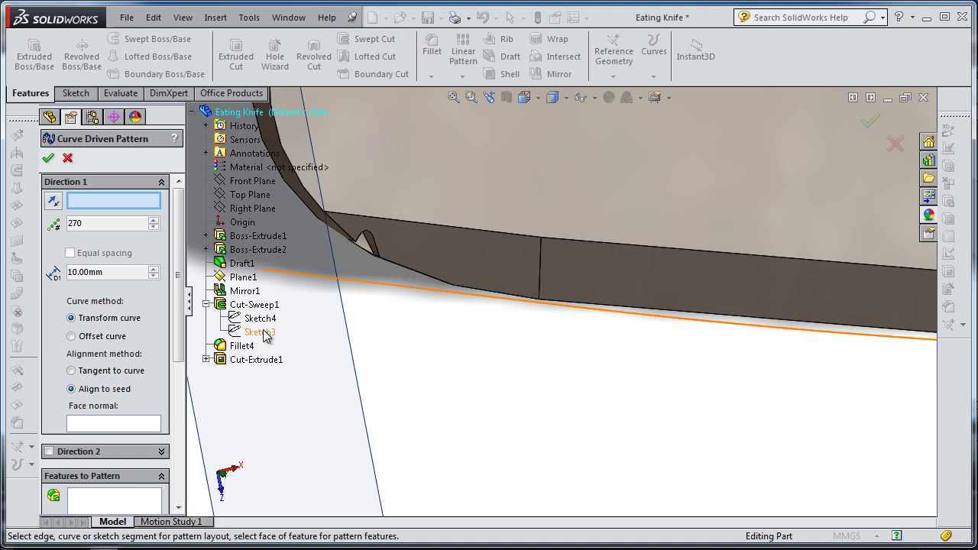
click(263, 334)
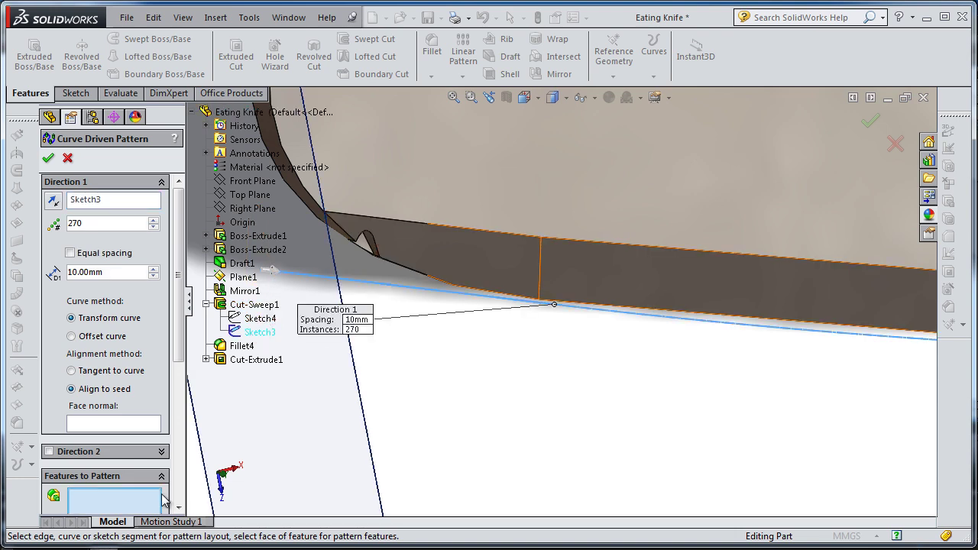
click(272, 367)
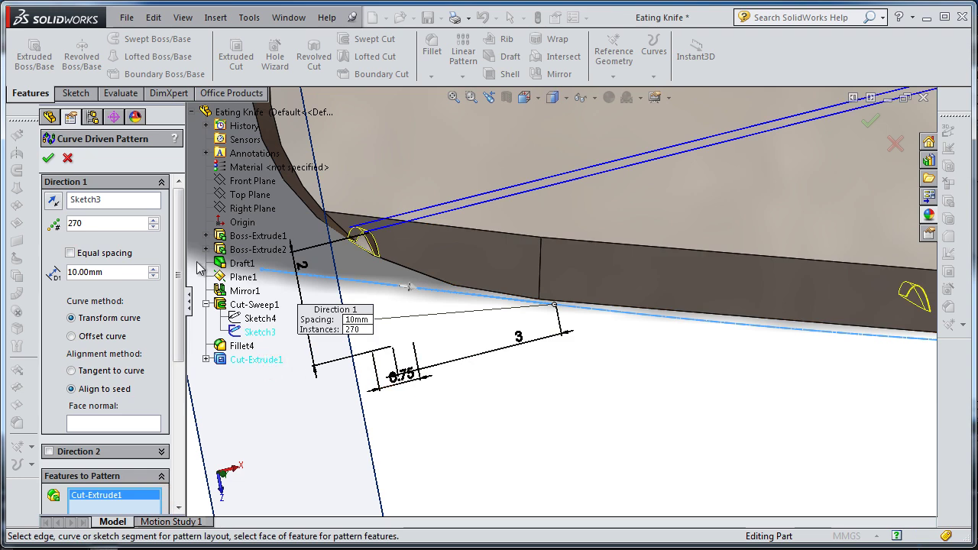
- Set 0.8 mm spacing with 270 instances and create CrvPattern1
double_click(113, 272)
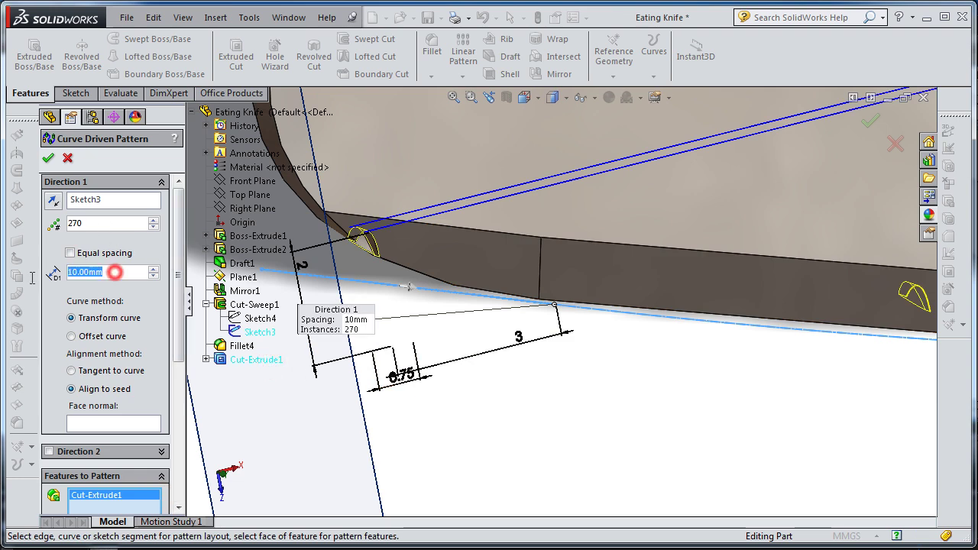
text(0.8)
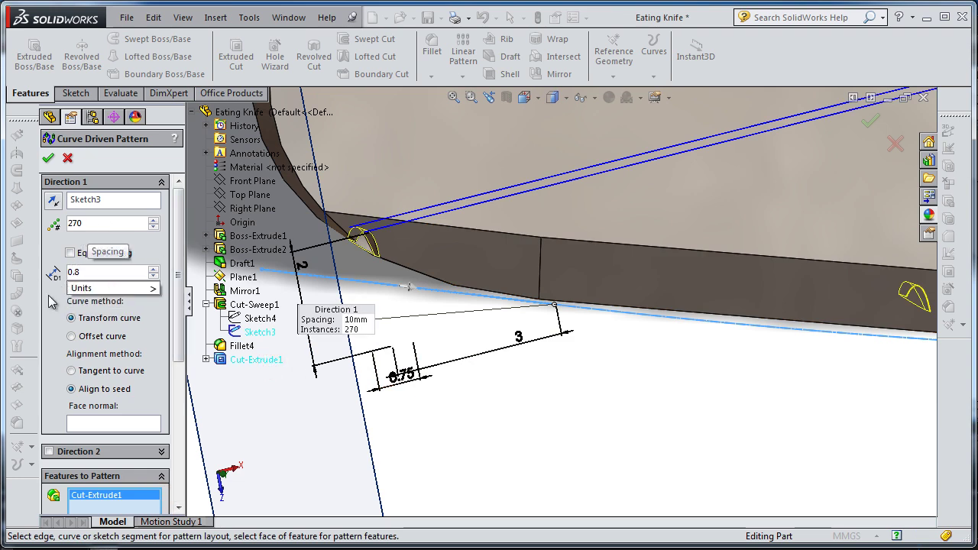
click(48, 301)
scroll(854, 317, up, 3)
scroll(871, 317, up, 2)
scroll(893, 318, up, 2)
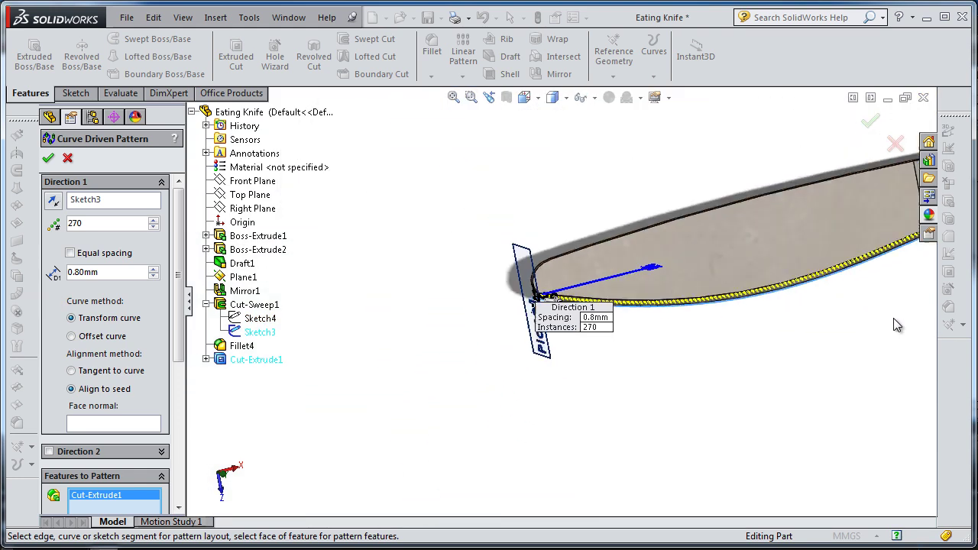
middle_drag(821, 271, 837, 249)
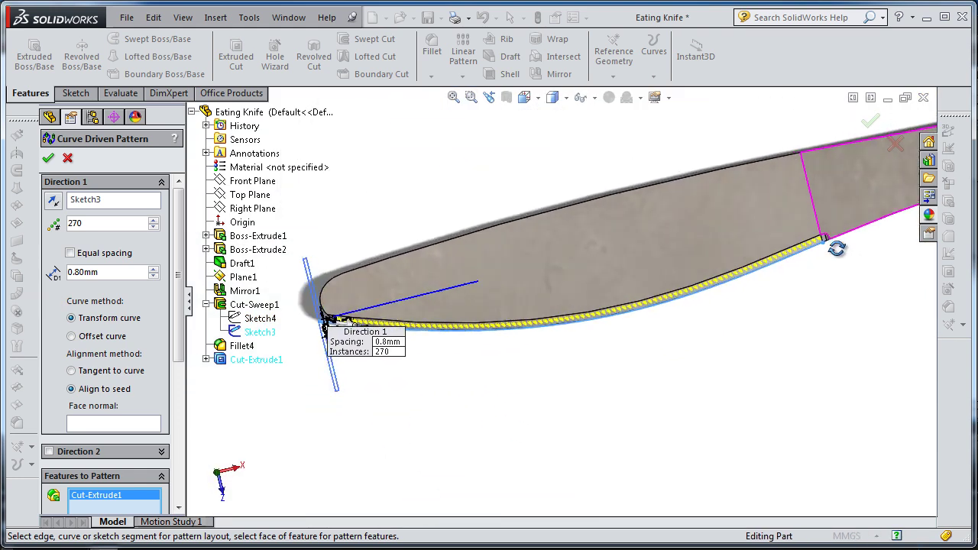
click(870, 122)
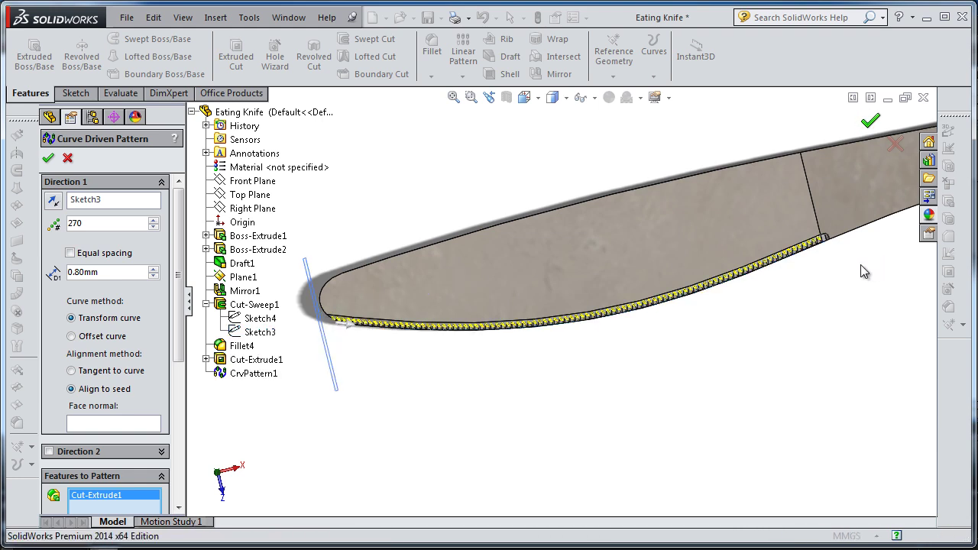
mouse_move(833, 270)
middle_down()
mouse_move(809, 235)
mouse_move(845, 209)
mouse_move(583, 255)
middle_up()
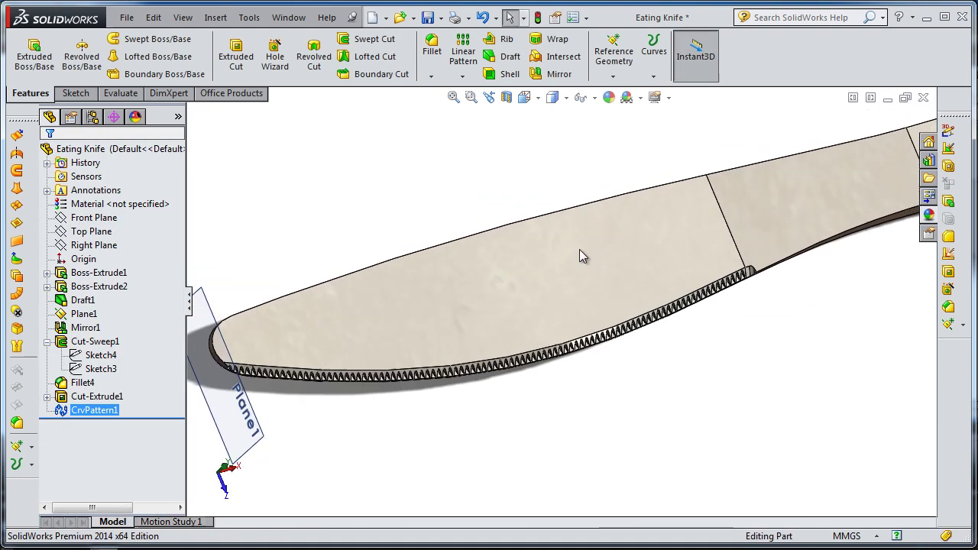
- Hide Plane1 from the graphics area
click(229, 436)
click(301, 391)
mouse_move(429, 417)
middle_down()
mouse_move(629, 359)
mouse_move(618, 382)
mouse_move(571, 370)
mouse_move(568, 324)
mouse_move(594, 313)
mouse_move(571, 369)
middle_up()
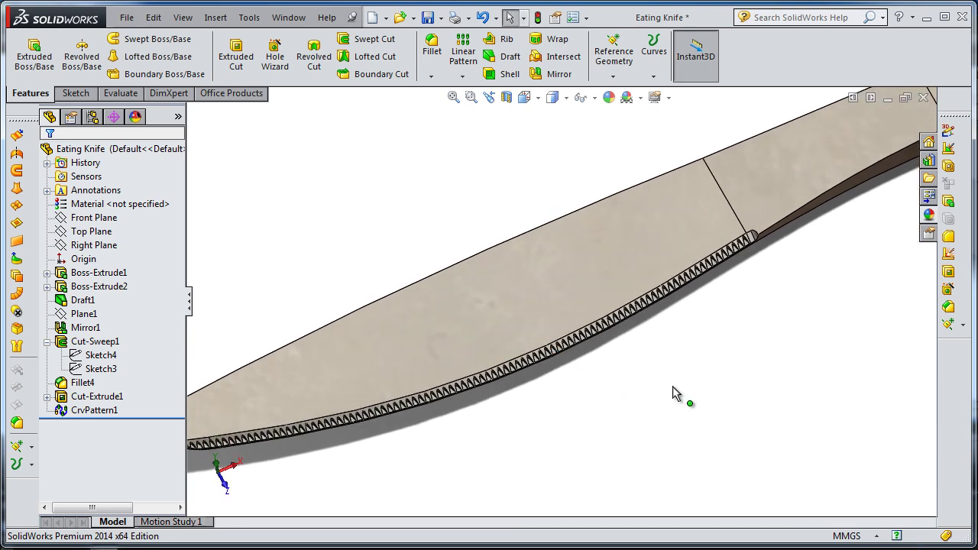
- Zoom and orbit around the blade to inspect the new serrations
scroll(502, 371, up, 2)
scroll(465, 372, up, 3)
scroll(492, 395, up, 3)
scroll(492, 395, down, 1)
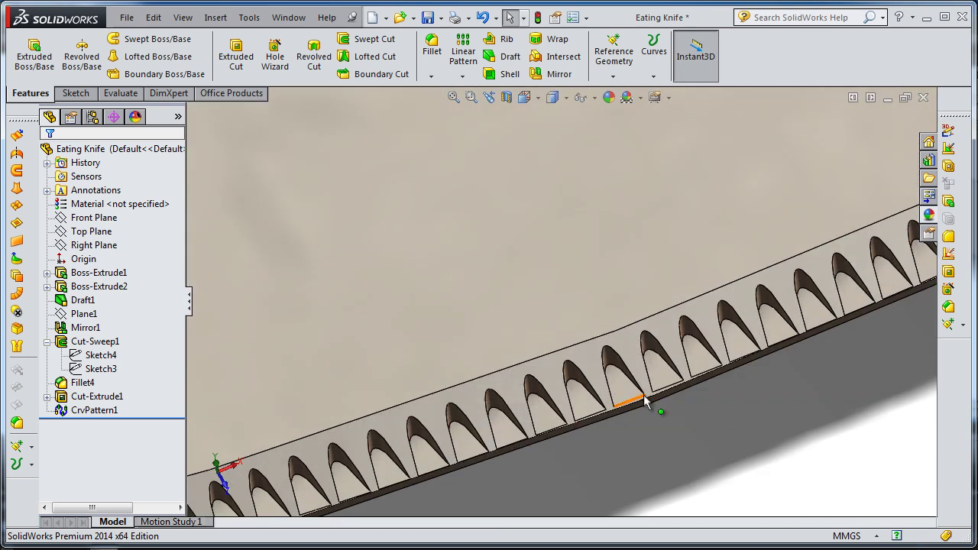
scroll(789, 308, down, 1)
scroll(829, 252, down, 1)
scroll(836, 208, up, 1)
scroll(836, 208, down, 2)
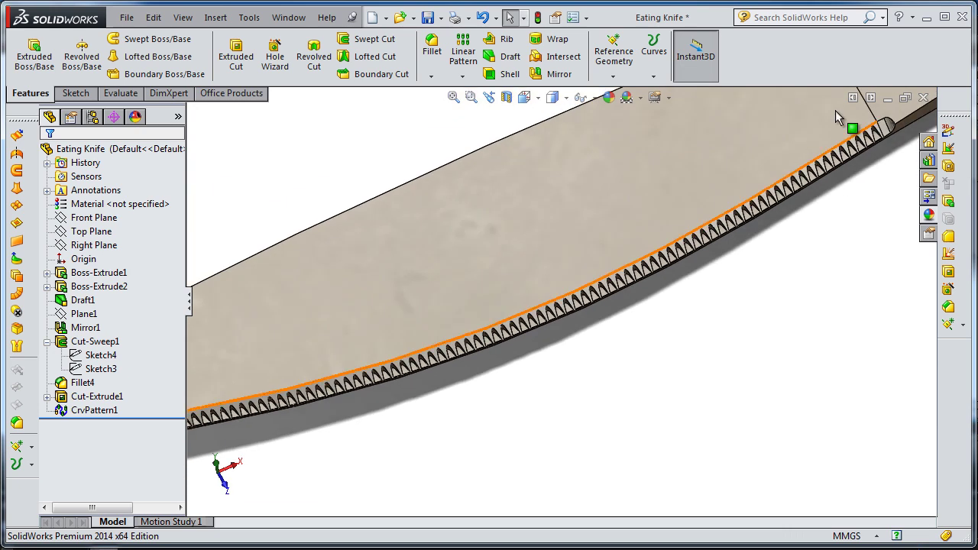
middle_drag(836, 110, 841, 152)
mouse_move(543, 173)
middle_down()
mouse_move(741, 210)
mouse_move(741, 236)
mouse_move(671, 360)
mouse_move(469, 375)
mouse_move(428, 419)
mouse_move(458, 354)
mouse_move(455, 284)
mouse_move(482, 271)
mouse_move(513, 275)
mouse_move(509, 319)
mouse_move(469, 321)
mouse_move(473, 314)
middle_up()
scroll(473, 314, down, 5)
scroll(402, 317, down, 2)
- Turn on Integrated Preview to render the serrated knife in grey metal, viewed edge-on
mouse_move(399, 315)
middle_down()
mouse_move(428, 316)
mouse_move(467, 349)
mouse_move(511, 367)
mouse_move(527, 433)
mouse_move(403, 212)
mouse_move(295, 196)
mouse_move(694, 284)
mouse_move(727, 222)
mouse_move(727, 245)
mouse_move(646, 162)
mouse_move(579, 164)
mouse_move(586, 153)
mouse_move(605, 233)
mouse_move(540, 214)
middle_up()
scroll(608, 223, up, 3)
scroll(541, 225, down, 2)
scroll(527, 229, down, 2)
scroll(520, 224, up, 1)
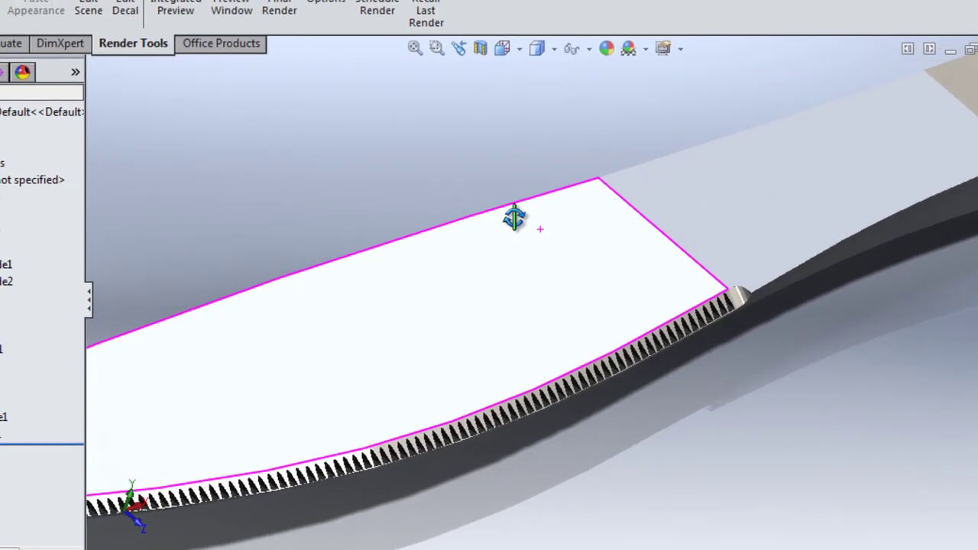
scroll(515, 218, up, 3)
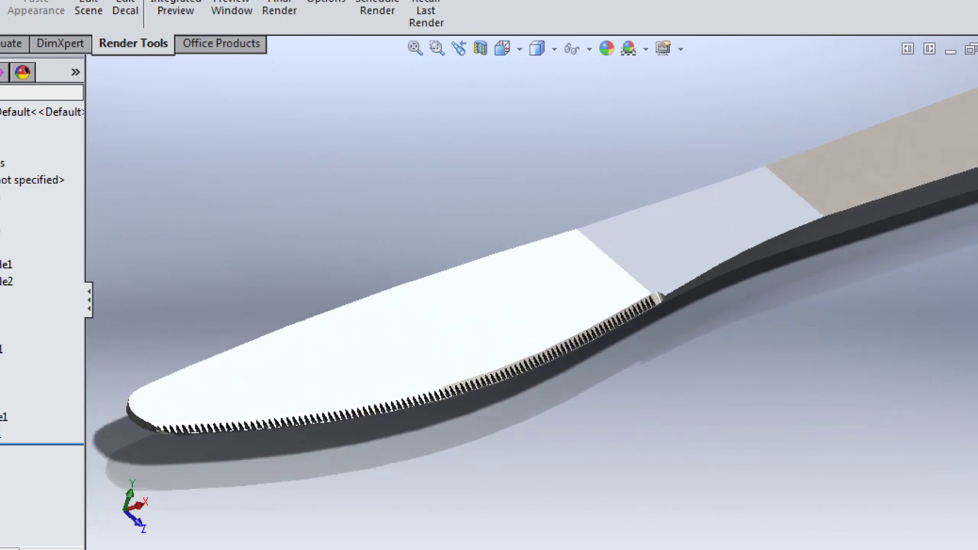
scroll(520, 306, down, 2)
click(182, 6)
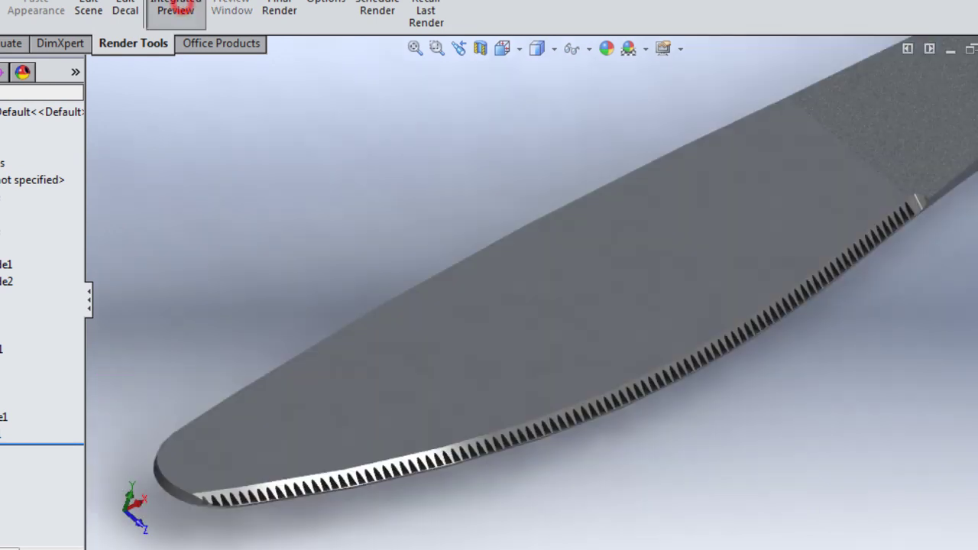